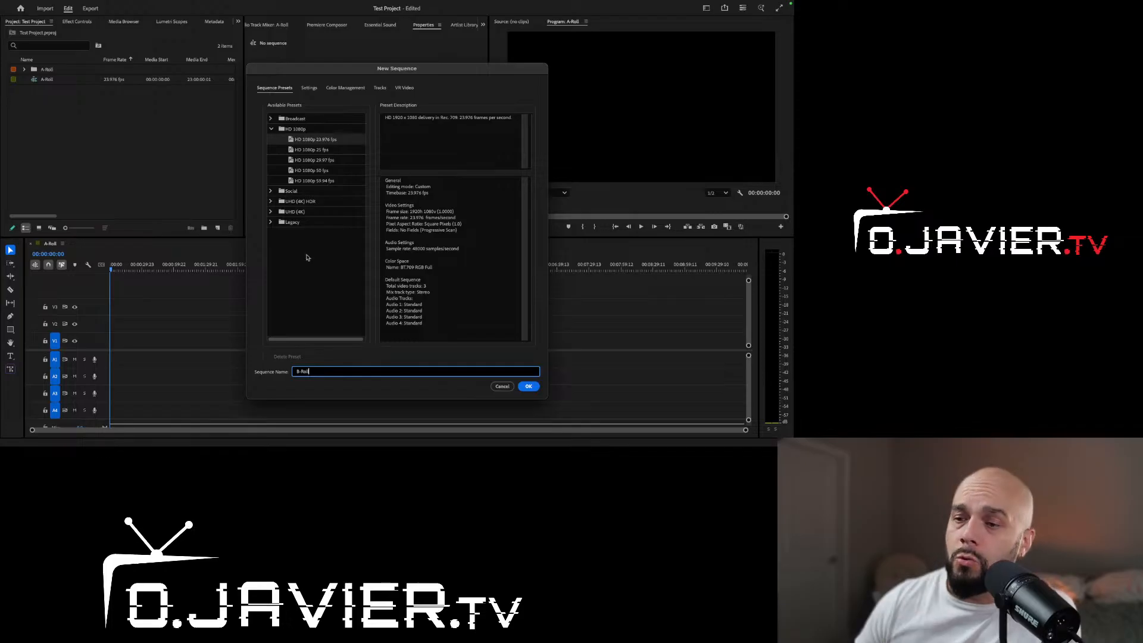
Step: Create the sequence named B-Roll with the HD 1080p 23.976 fps preset
{"action": "left_click", "coordinate": [528, 386]}
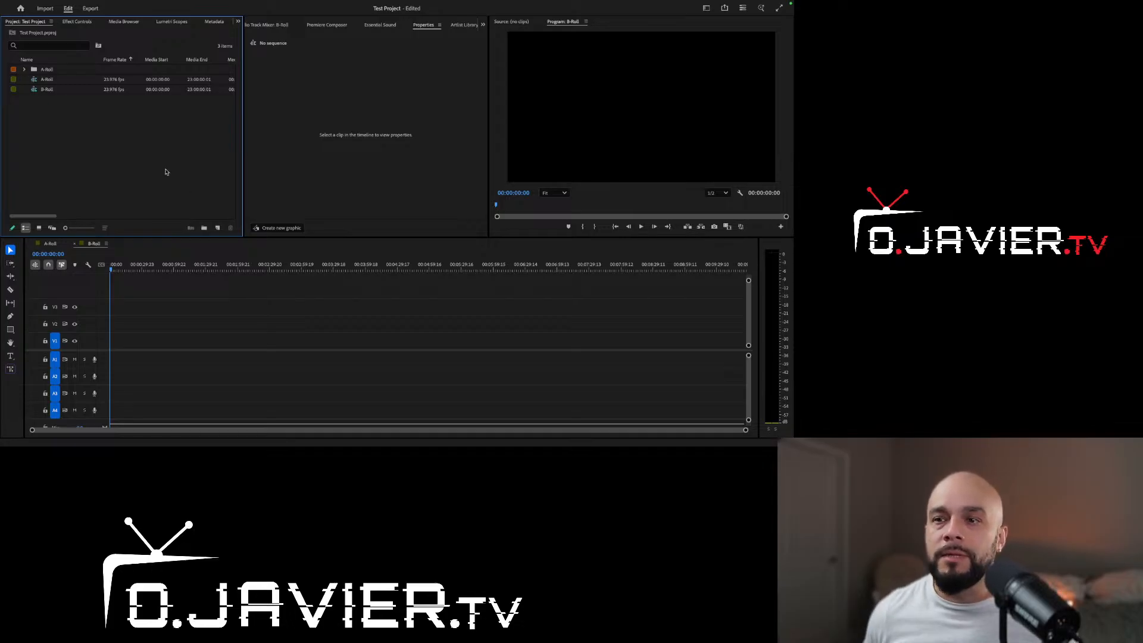
{"action": "left_click", "coordinate": [218, 228]}
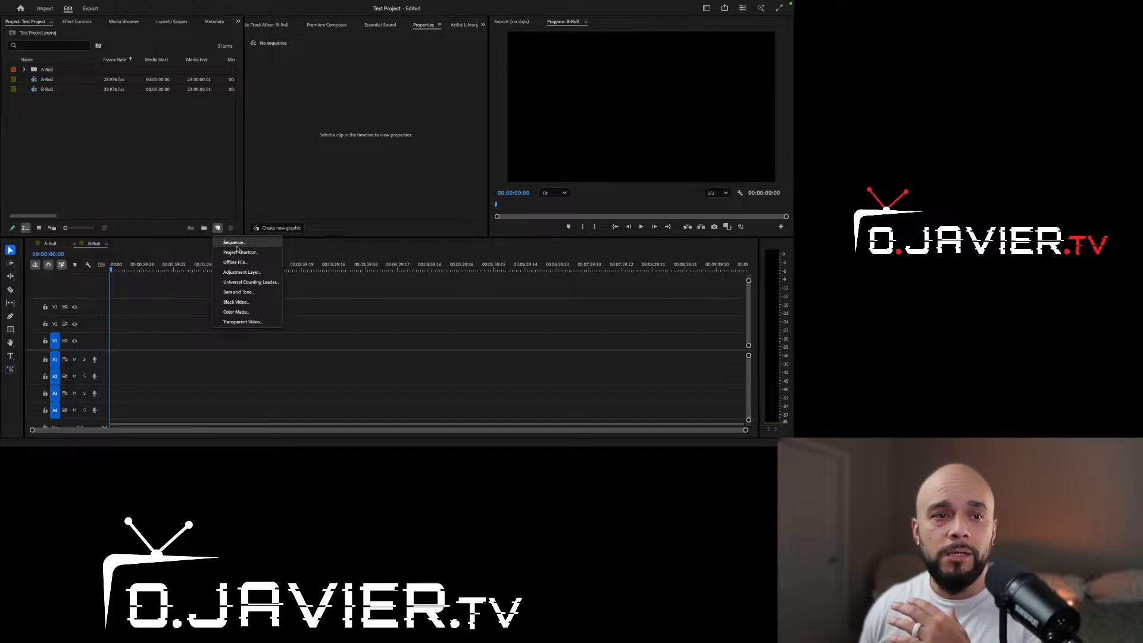
{"action": "key", "text": "Escape"}
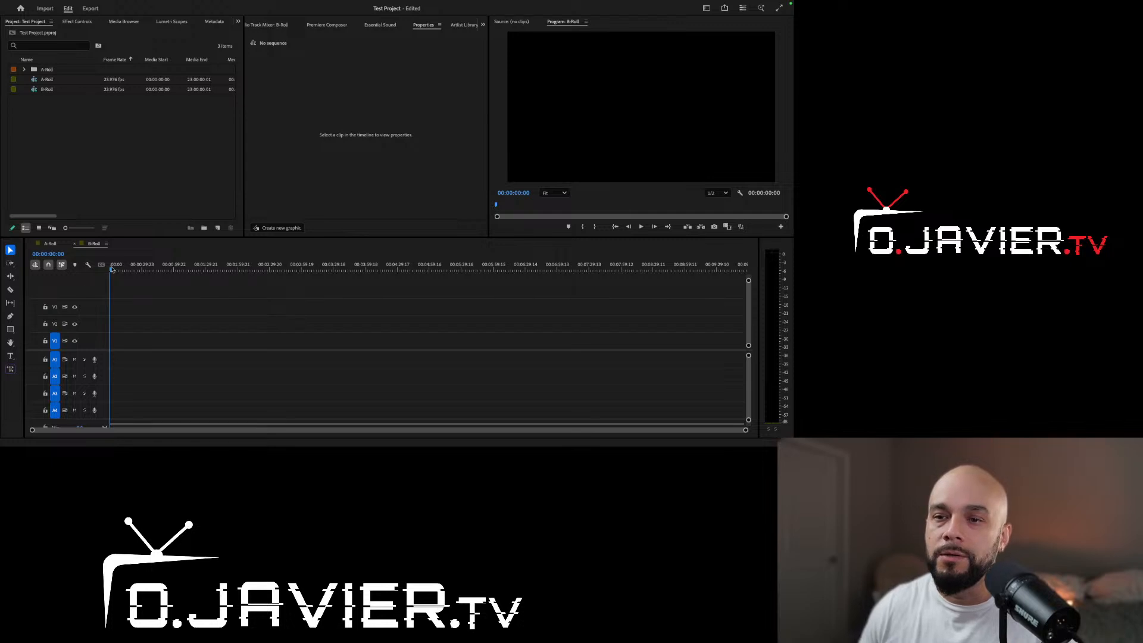
Step: Create another sequence named Main using the HD 1080p 23.976 fps preset
{"action": "left_click", "coordinate": [212, 233]}
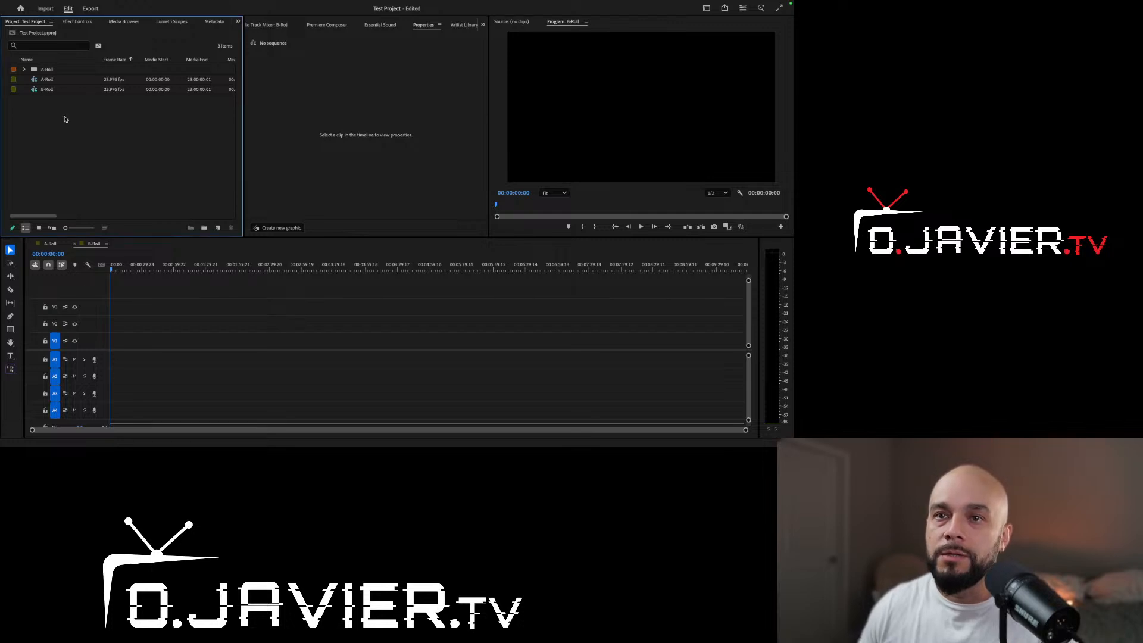
{"action": "left_click", "coordinate": [218, 228]}
{"action": "left_click", "coordinate": [238, 243]}
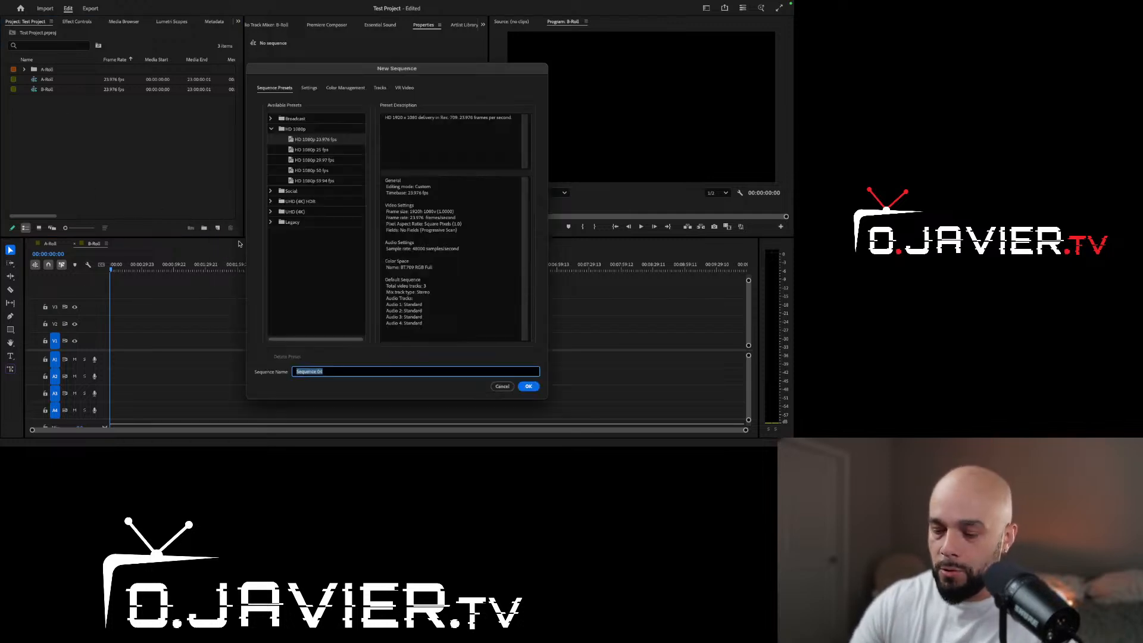
{"action": "type", "text": "M"}
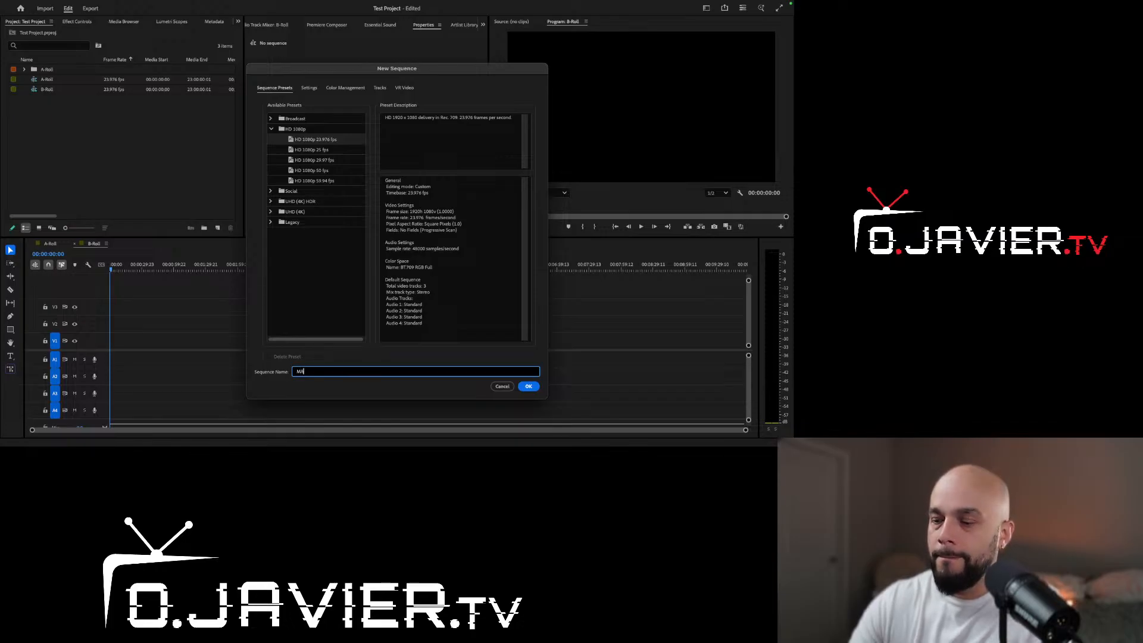
{"action": "type", "text": "a"}
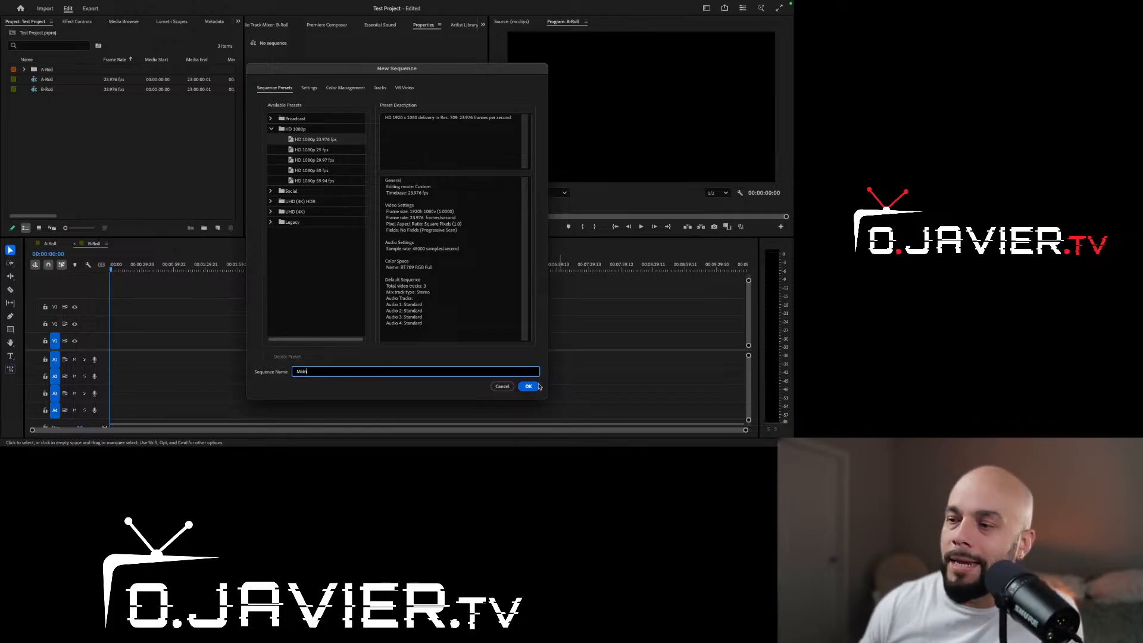
{"action": "left_click", "coordinate": [533, 387]}
{"action": "left_click", "coordinate": [81, 142]}
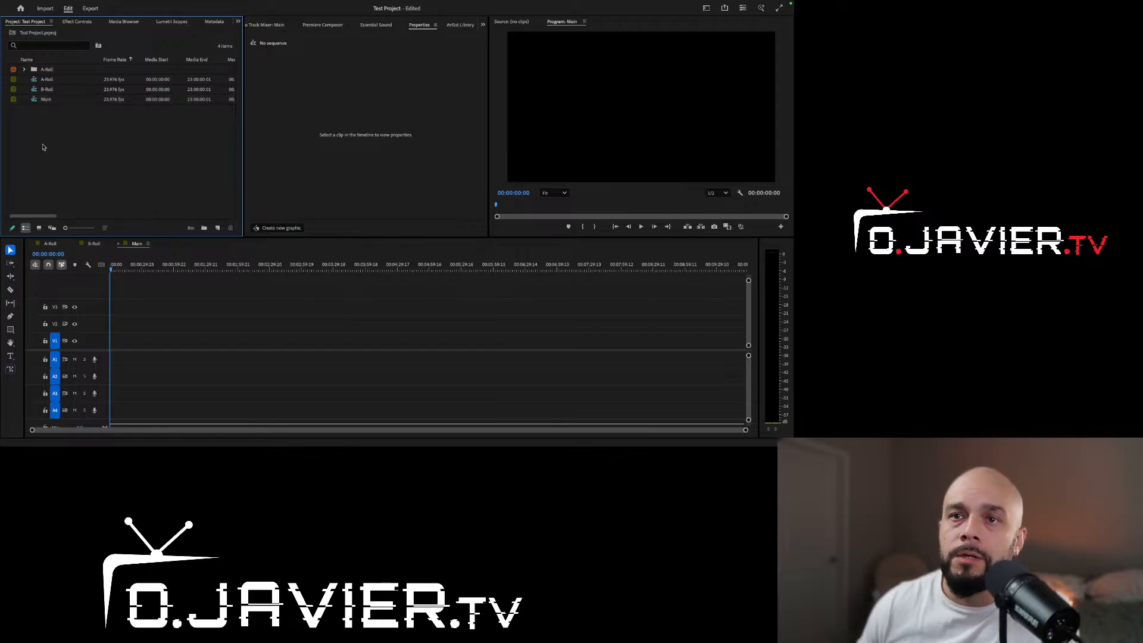
Step: Create a sequence named Social using the HD 1080p 23.976 fps preset
{"action": "left_click", "coordinate": [217, 227]}
{"action": "left_click", "coordinate": [233, 243]}
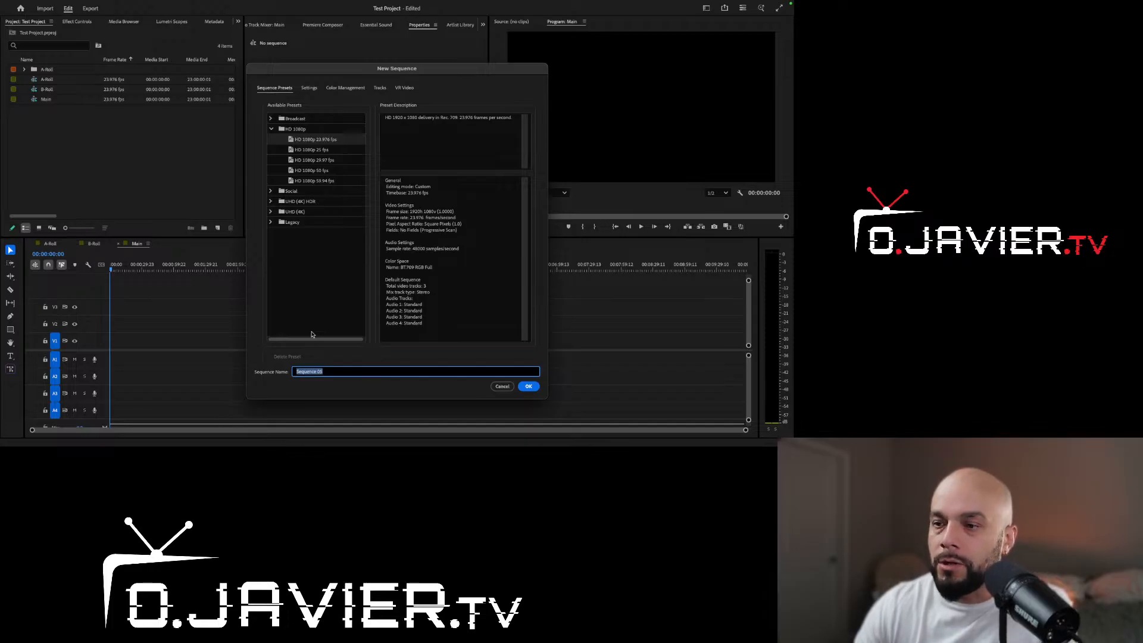
{"action": "type", "text": "Social"}
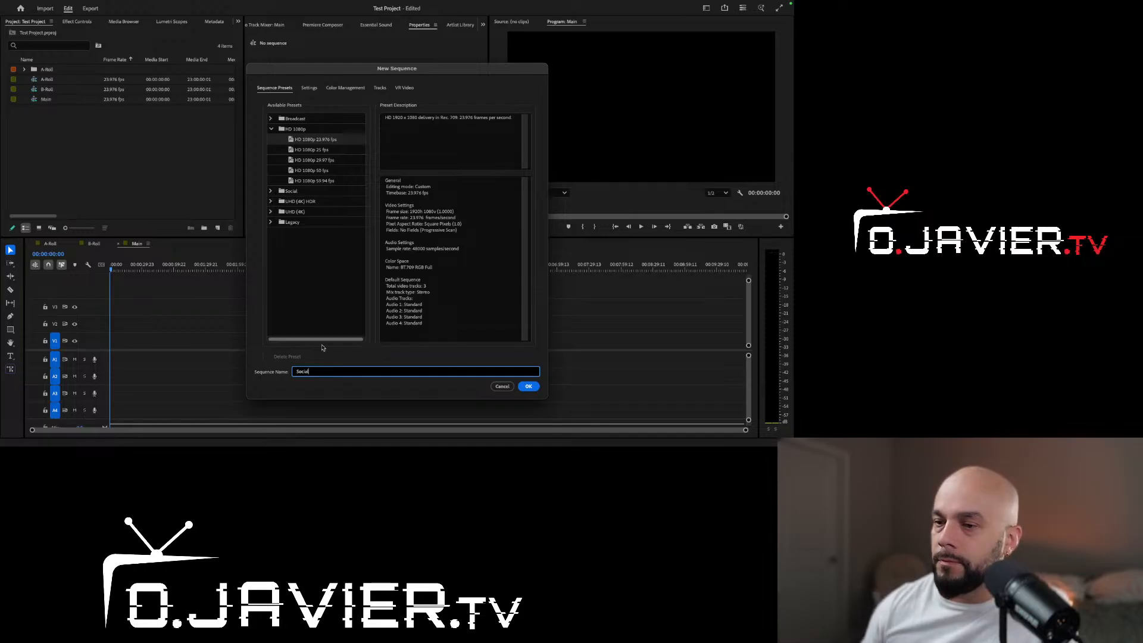
{"action": "left_click", "coordinate": [534, 388]}
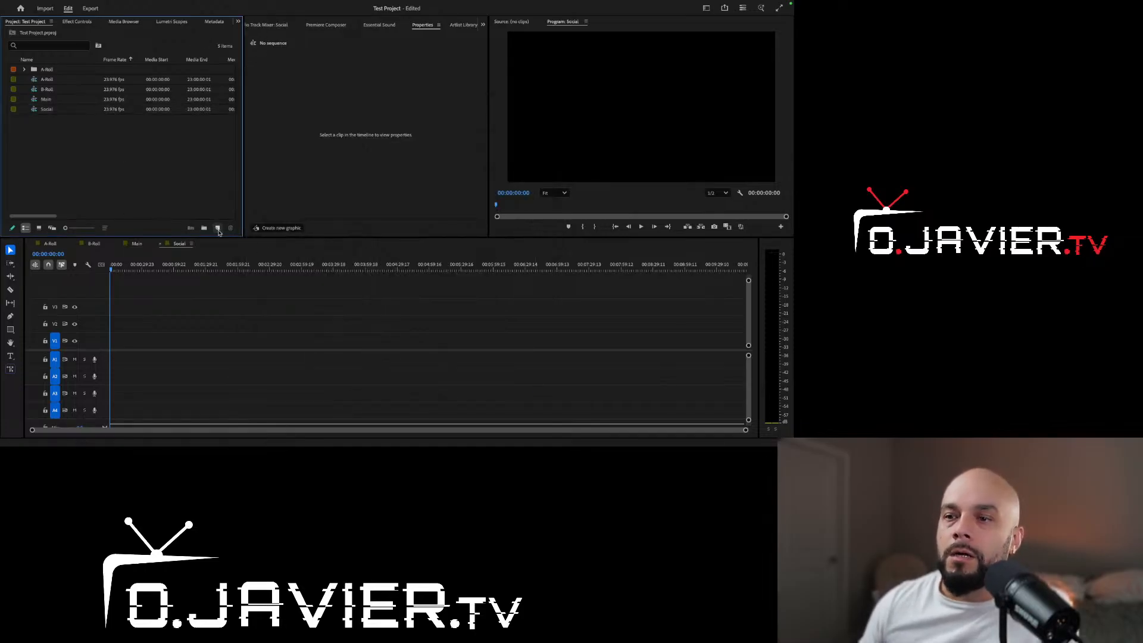
{"action": "left_click", "coordinate": [218, 229]}
{"action": "left_click", "coordinate": [141, 169]}
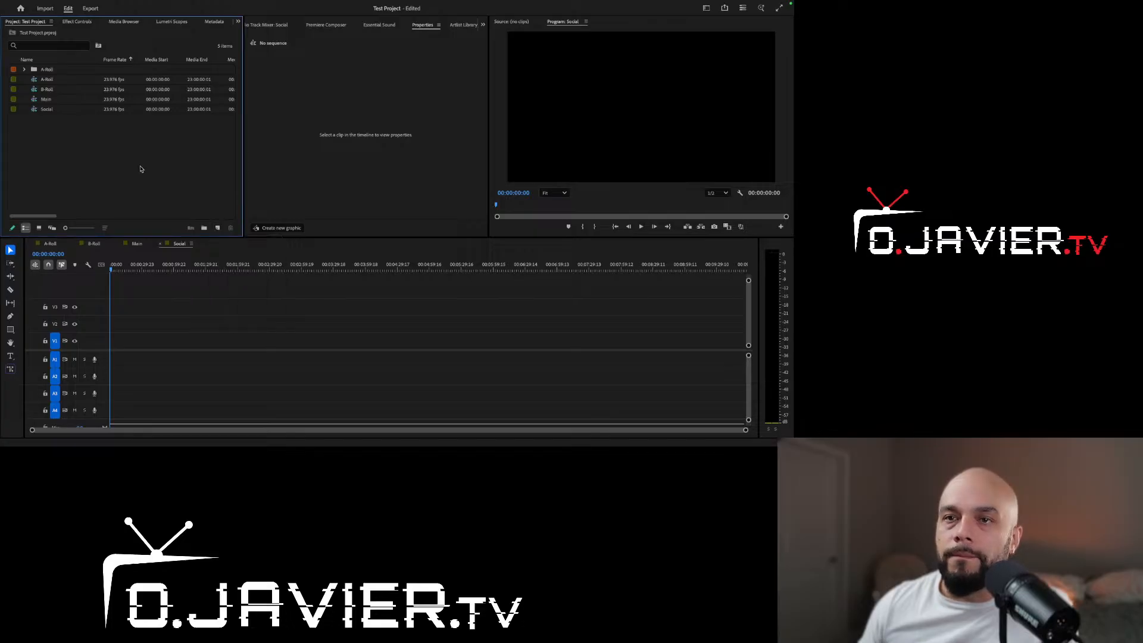
{"action": "left_click", "coordinate": [49, 73]}
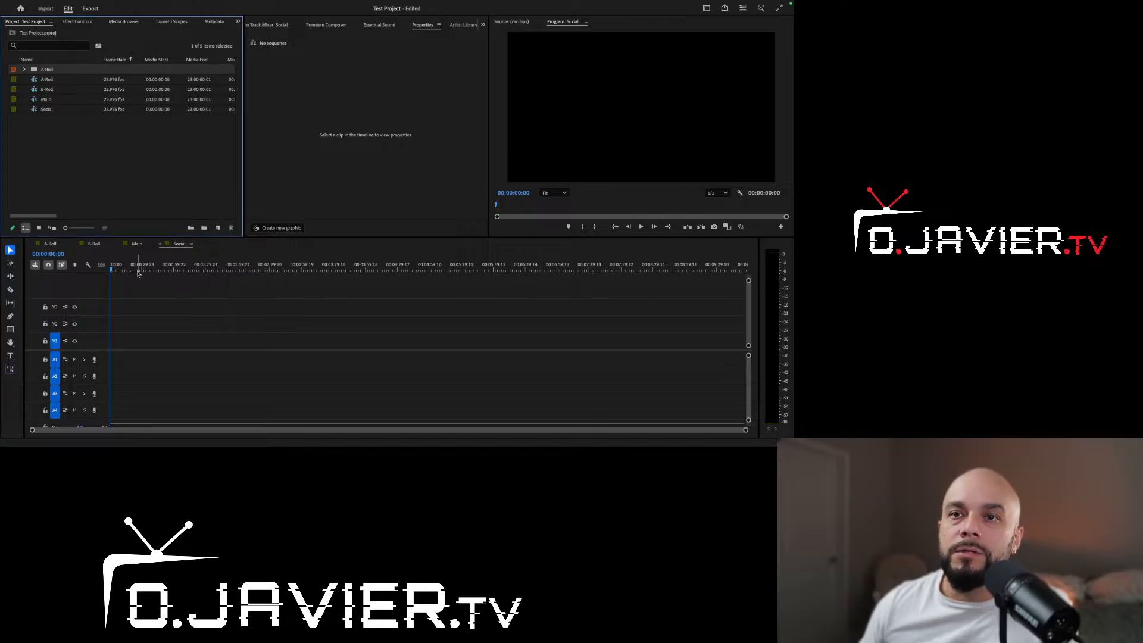
{"action": "left_click", "coordinate": [143, 185]}
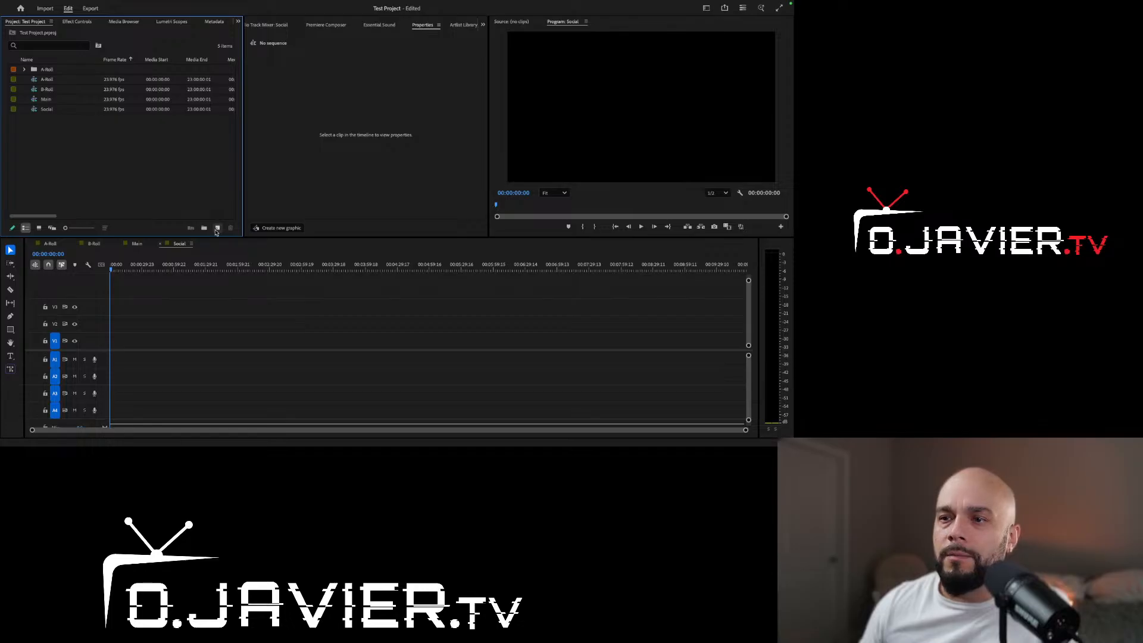
{"action": "left_click", "coordinate": [219, 229]}
{"action": "left_click", "coordinate": [168, 152]}
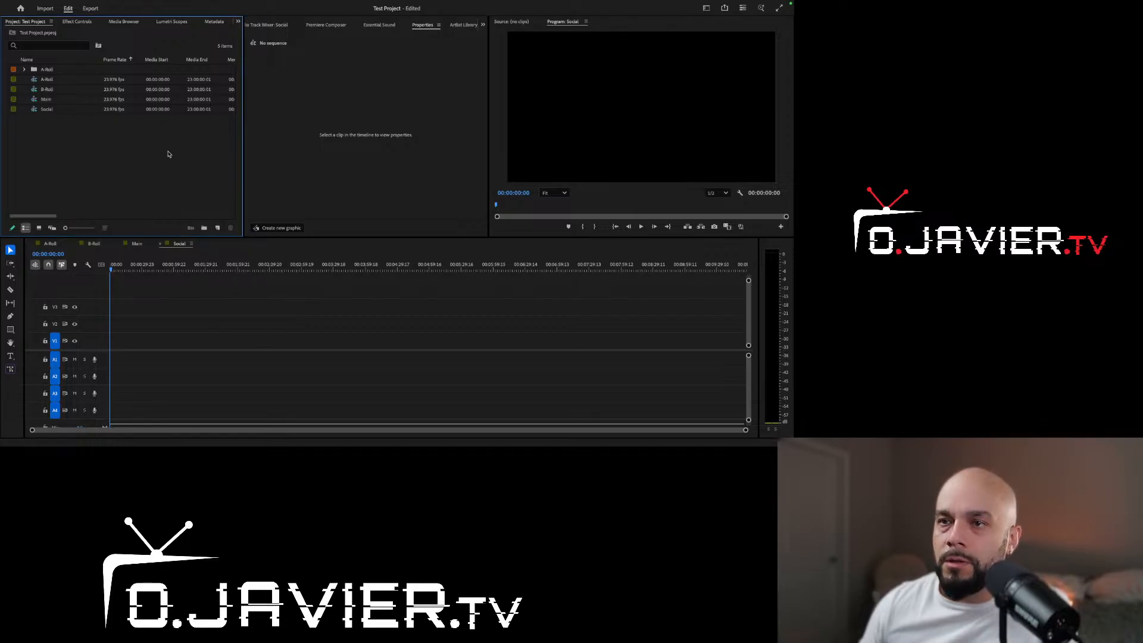
Step: Import the Audio folder from the Vlog 1 folder into the project and dismiss any import message
{"action": "double_click", "coordinate": [143, 152]}
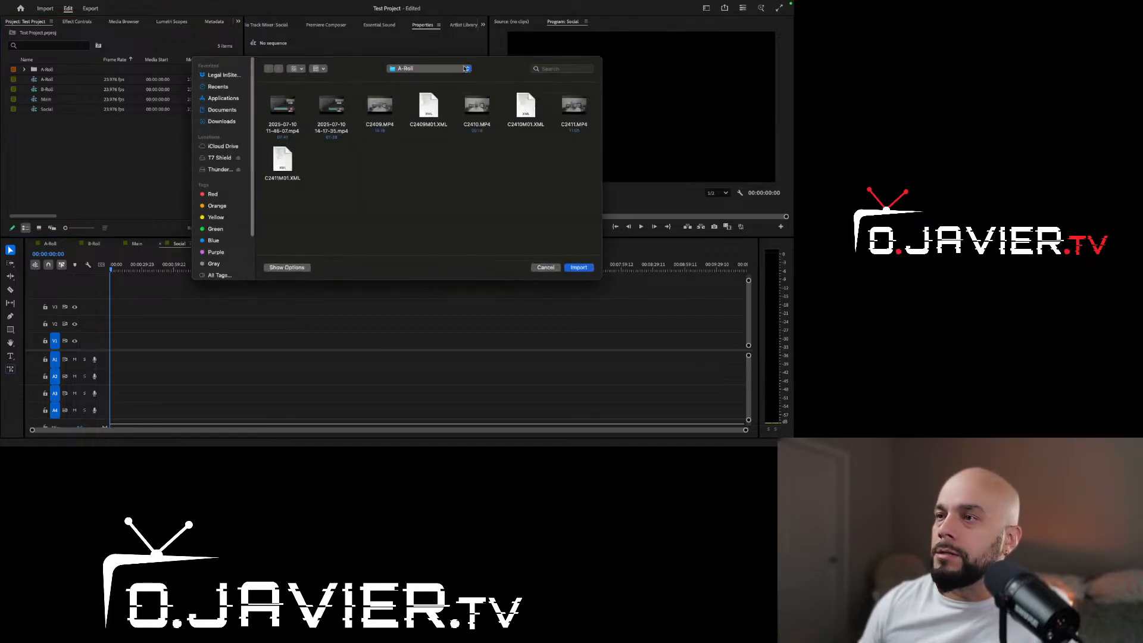
{"action": "left_click", "coordinate": [465, 70]}
{"action": "left_click", "coordinate": [466, 76]}
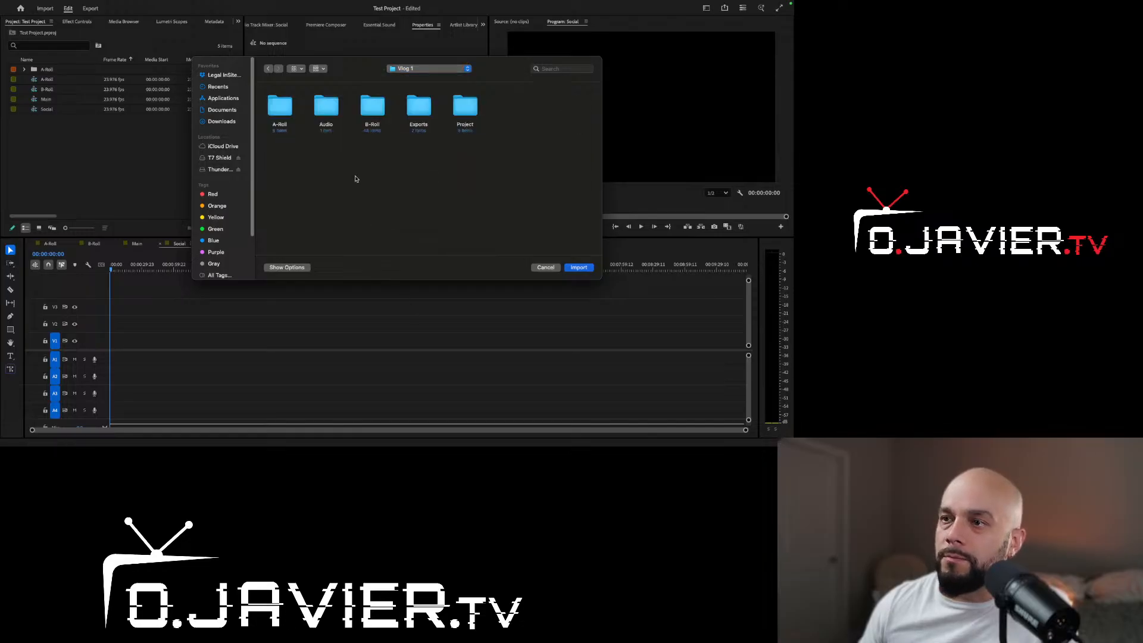
{"action": "left_click", "coordinate": [327, 100]}
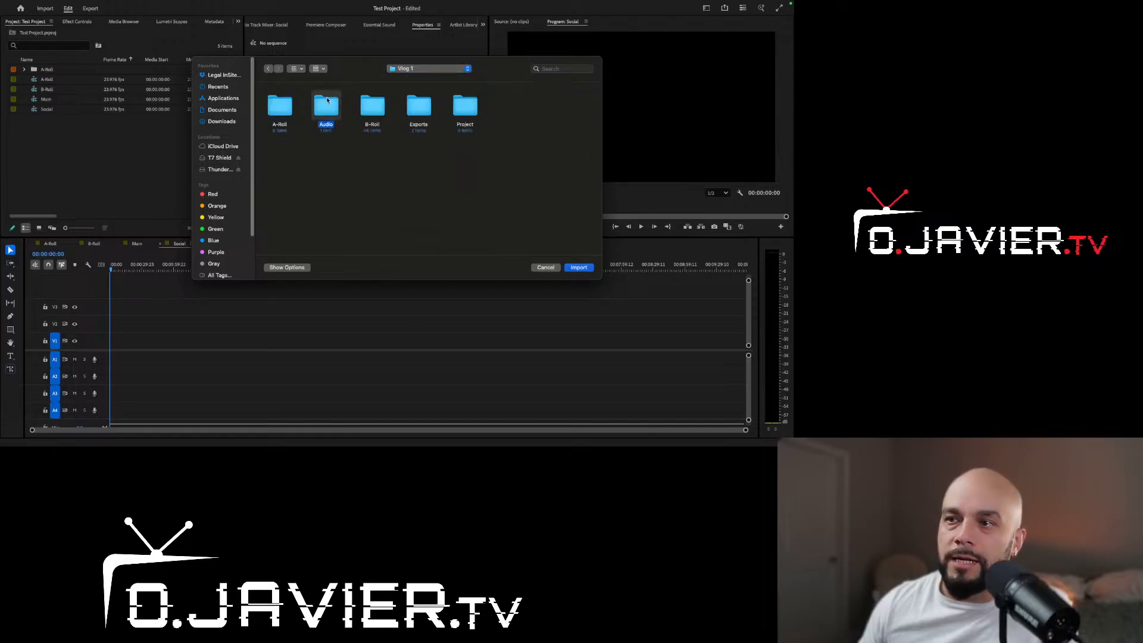
{"action": "left_click", "coordinate": [579, 268]}
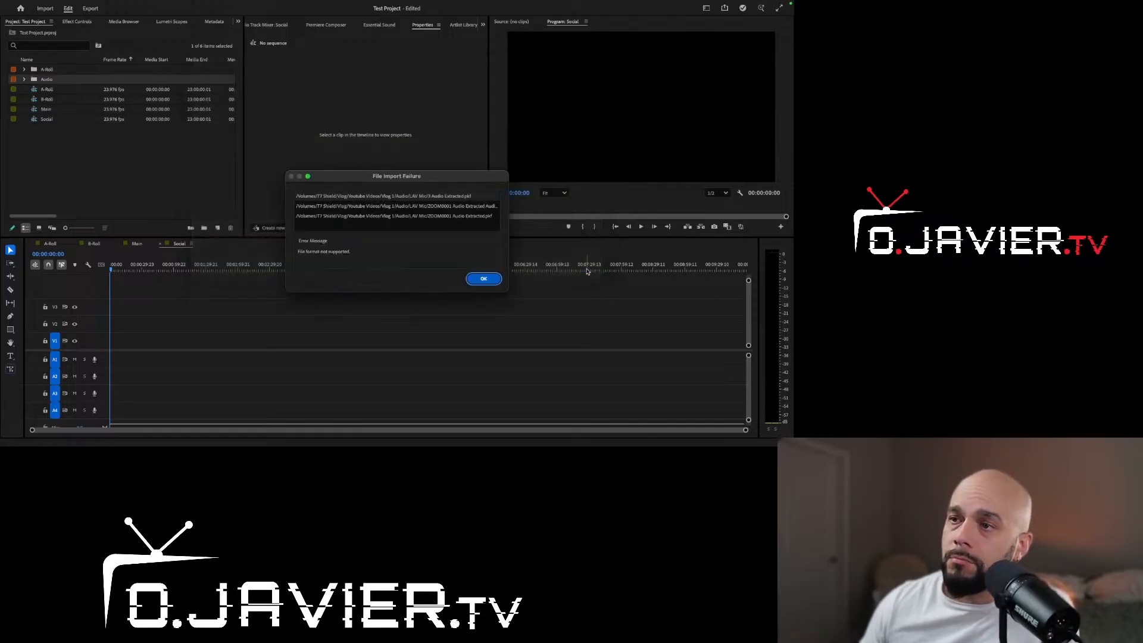
{"action": "left_click", "coordinate": [484, 279]}
{"action": "left_click", "coordinate": [147, 215]}
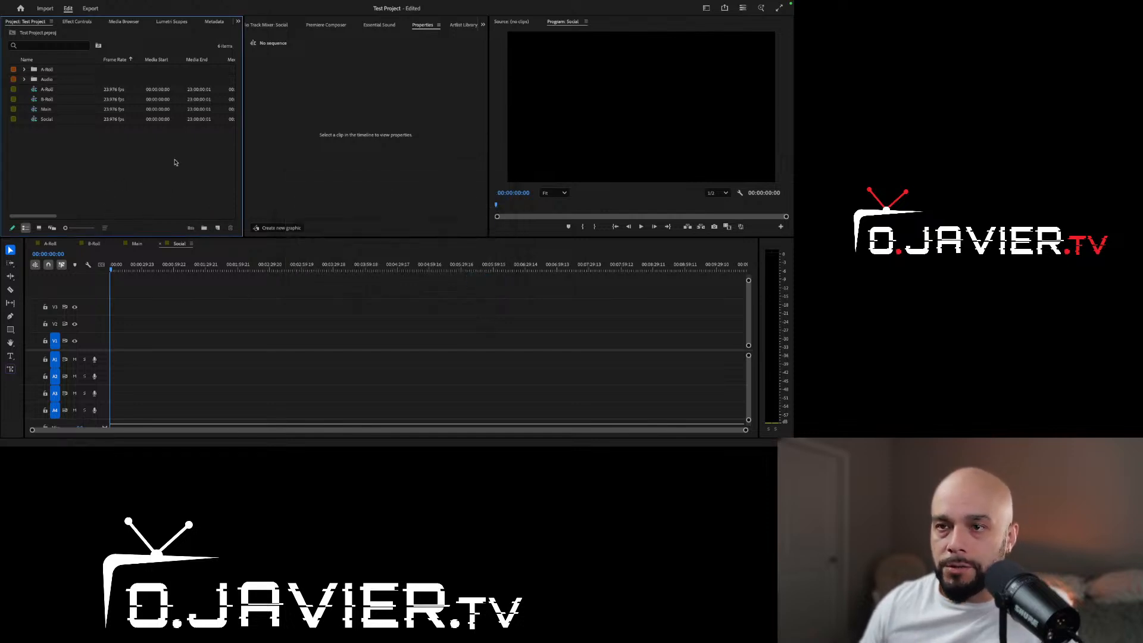
{"action": "left_click", "coordinate": [217, 228]}
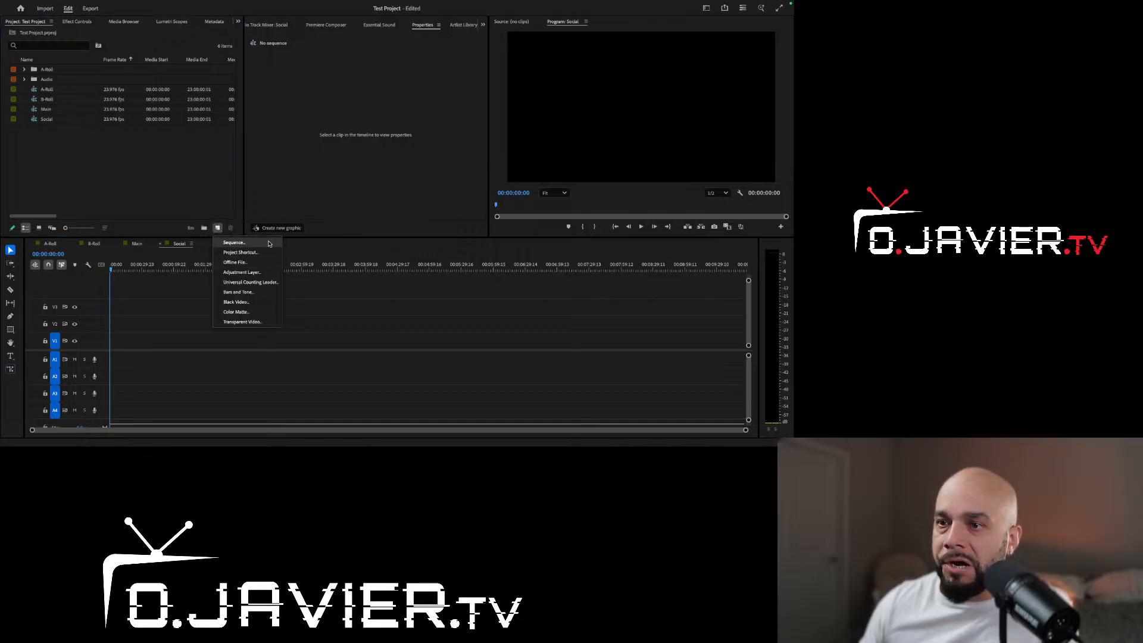
{"action": "left_click", "coordinate": [135, 159]}
{"action": "double_click", "coordinate": [135, 159]}
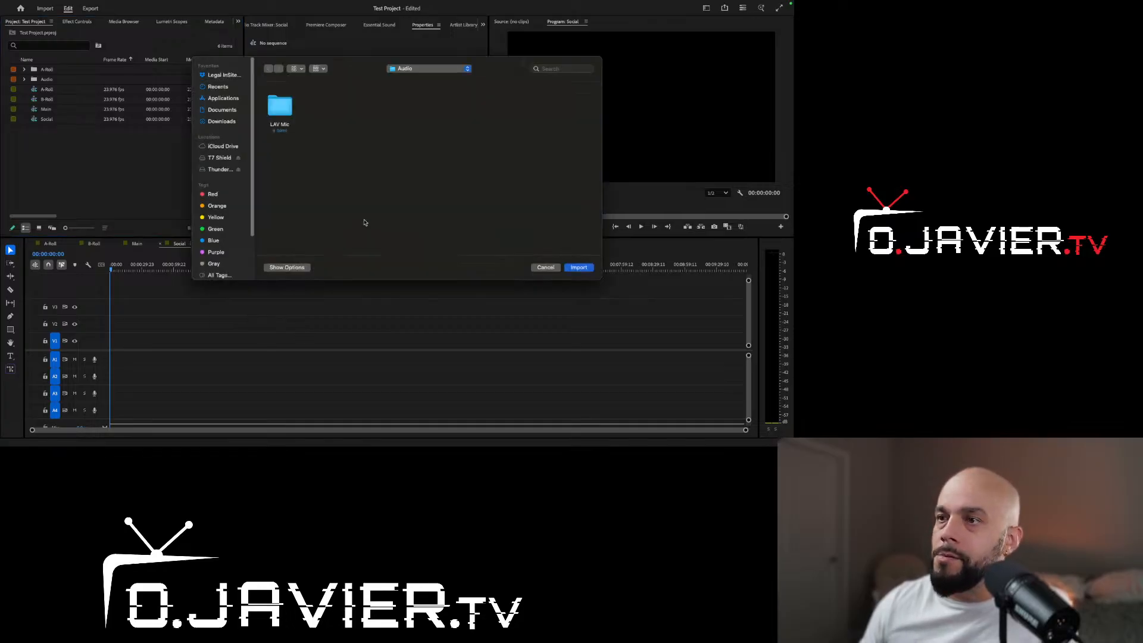
{"action": "left_click", "coordinate": [471, 70]}
{"action": "left_click", "coordinate": [416, 77]}
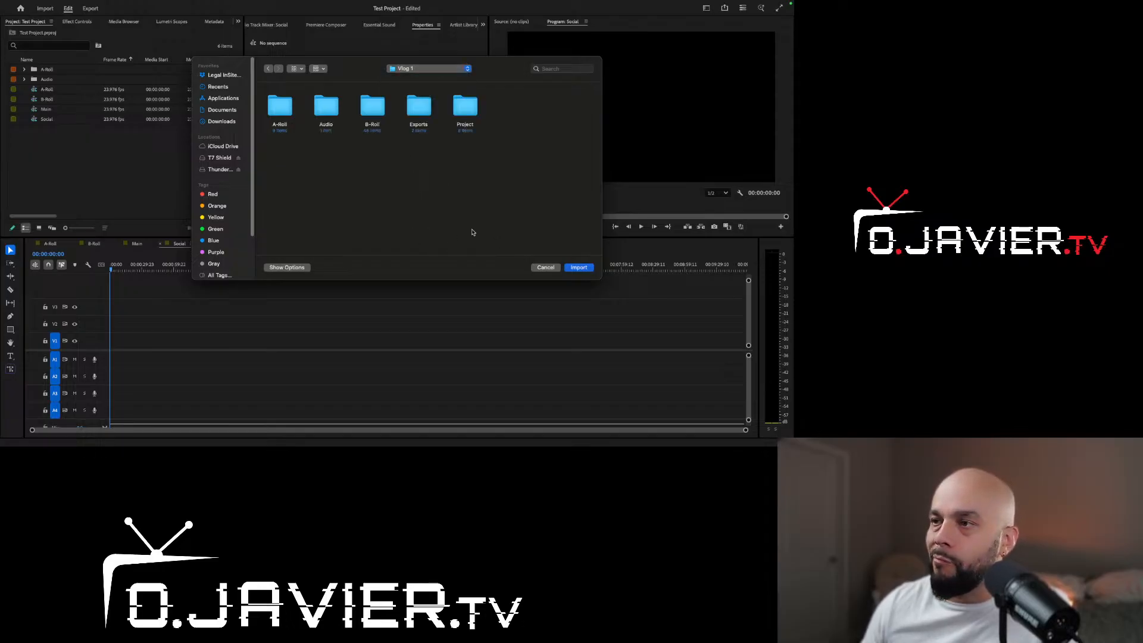
{"action": "left_click", "coordinate": [547, 268]}
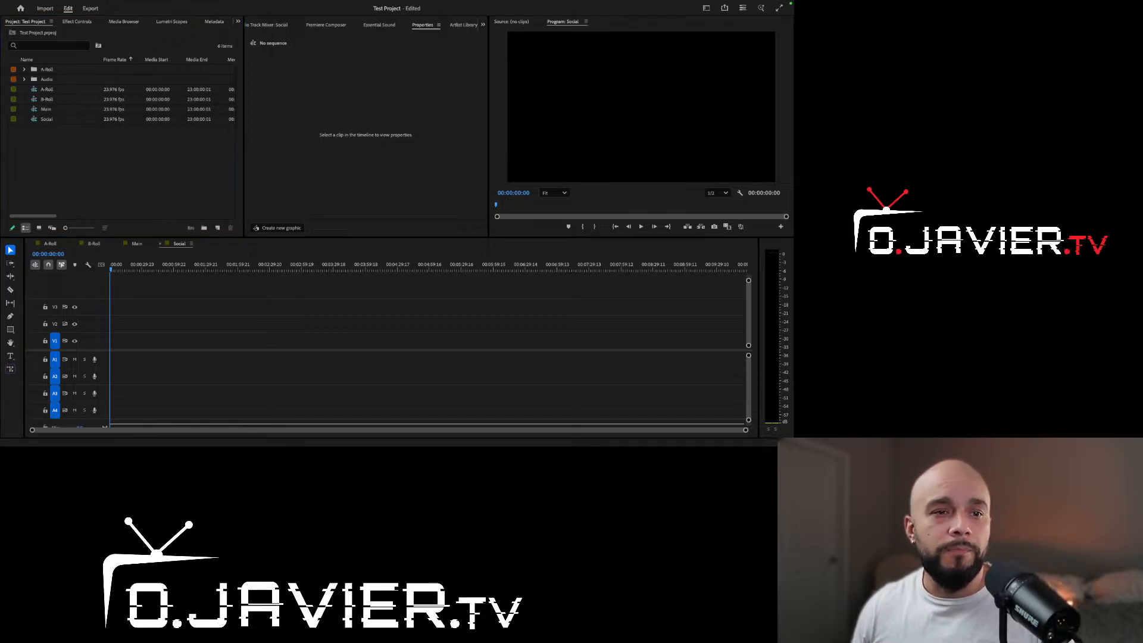
{"action": "left_click", "coordinate": [128, 184]}
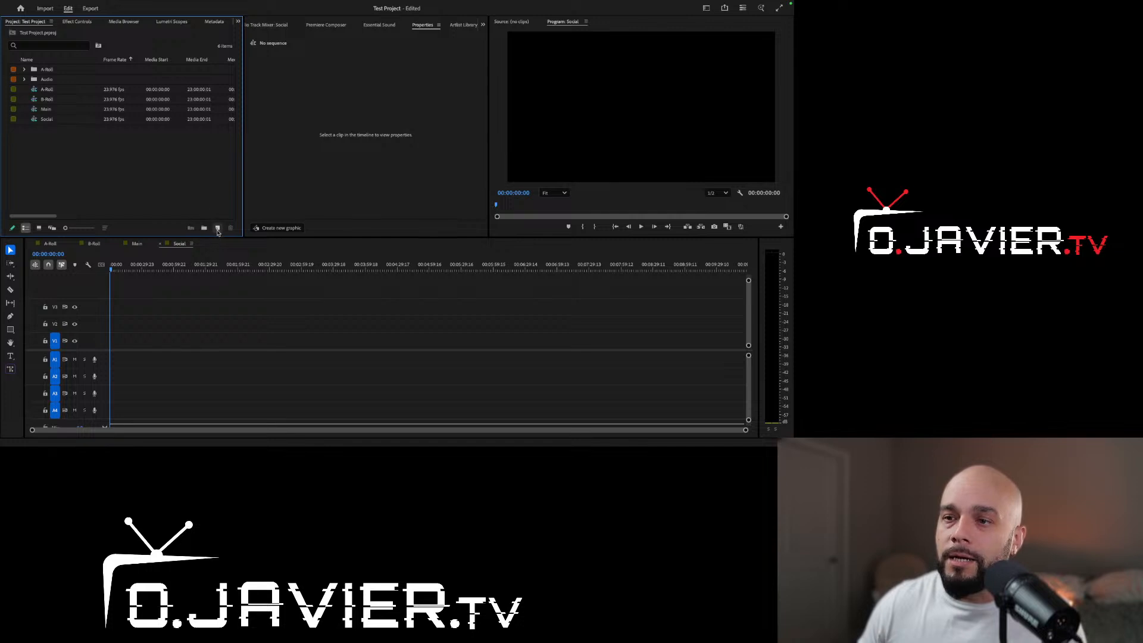
Step: Start a new sequence and name it Assets
{"action": "left_click", "coordinate": [218, 230]}
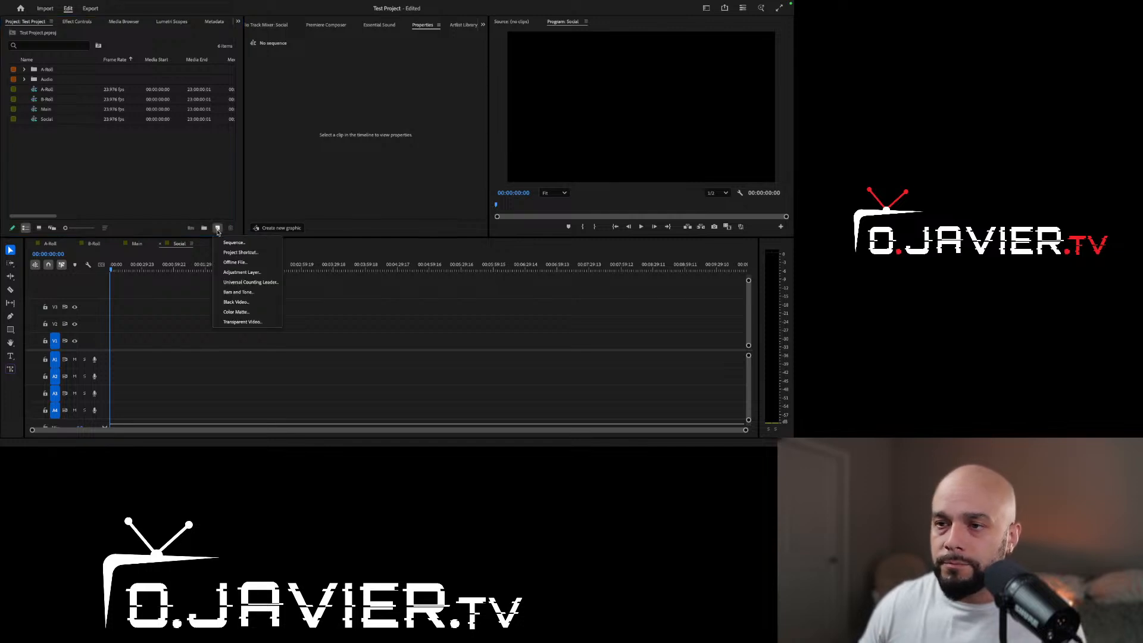
{"action": "left_click", "coordinate": [243, 243]}
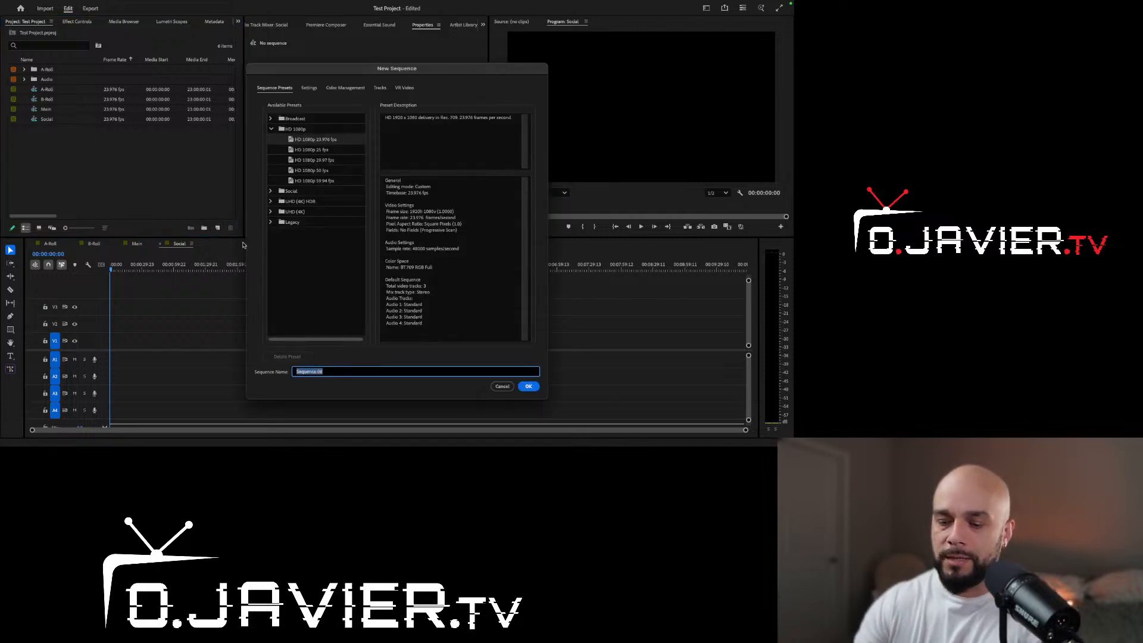
{"action": "type", "text": "Assets"}
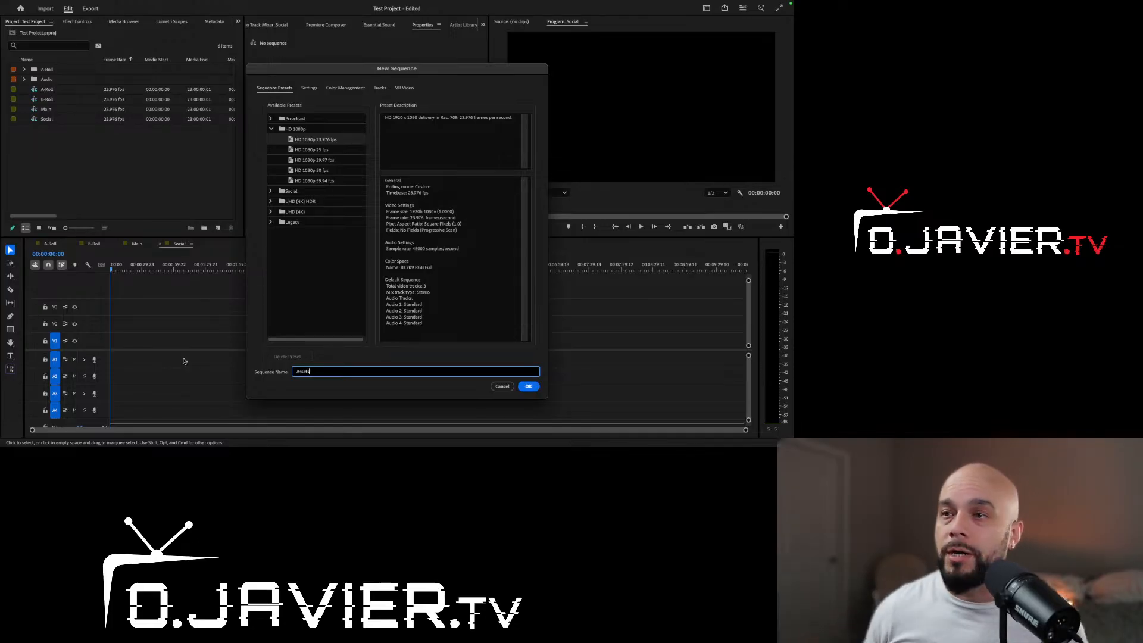
Step: Review the editing mode, frame size, color setup and output color space options of the new Assets sequence
{"action": "left_click", "coordinate": [320, 90]}
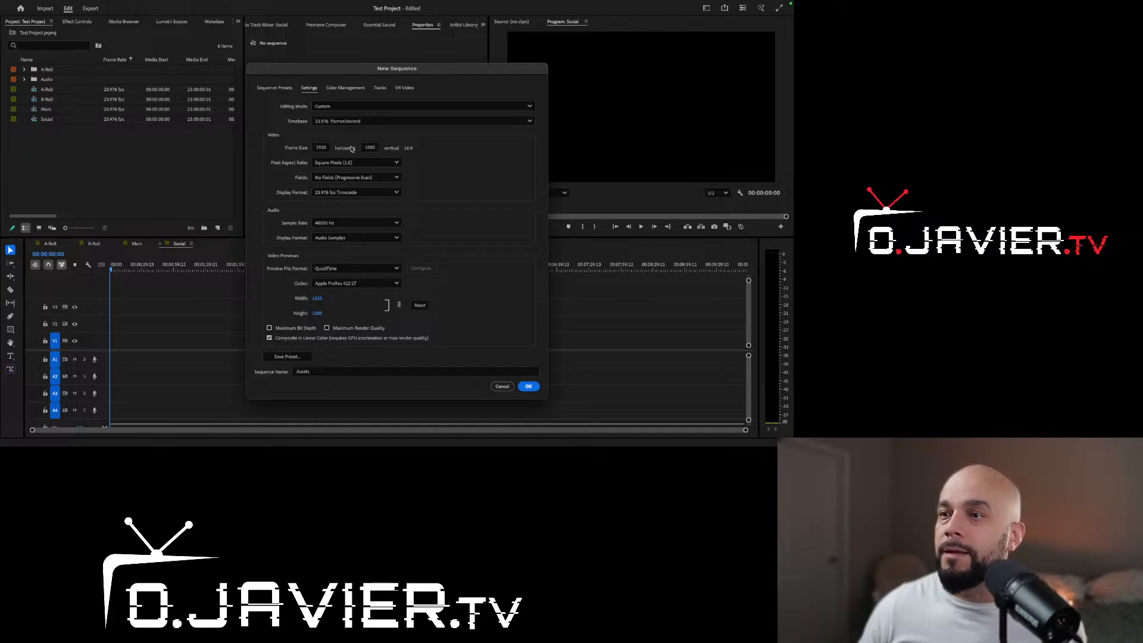
{"action": "left_click", "coordinate": [528, 107]}
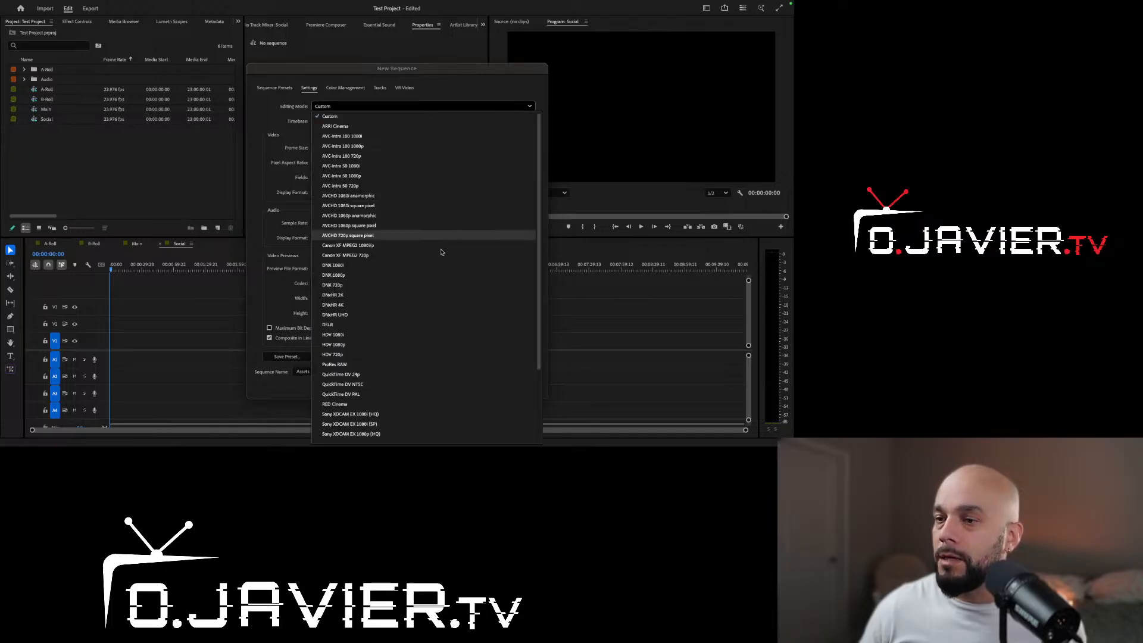
{"action": "left_click", "coordinate": [502, 94]}
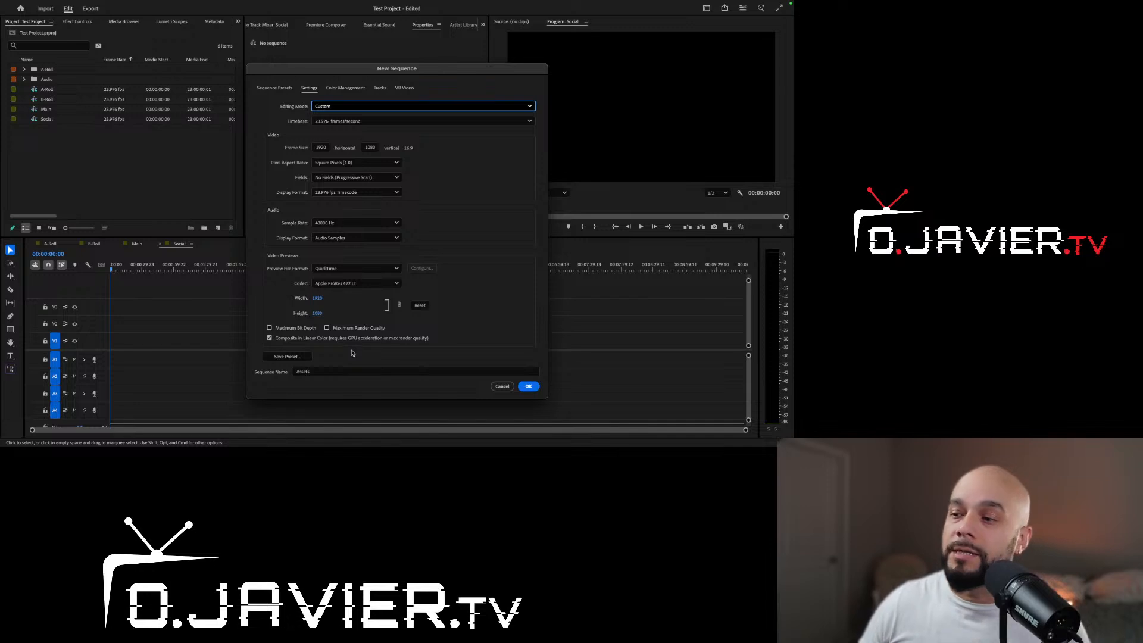
{"action": "left_click", "coordinate": [355, 89]}
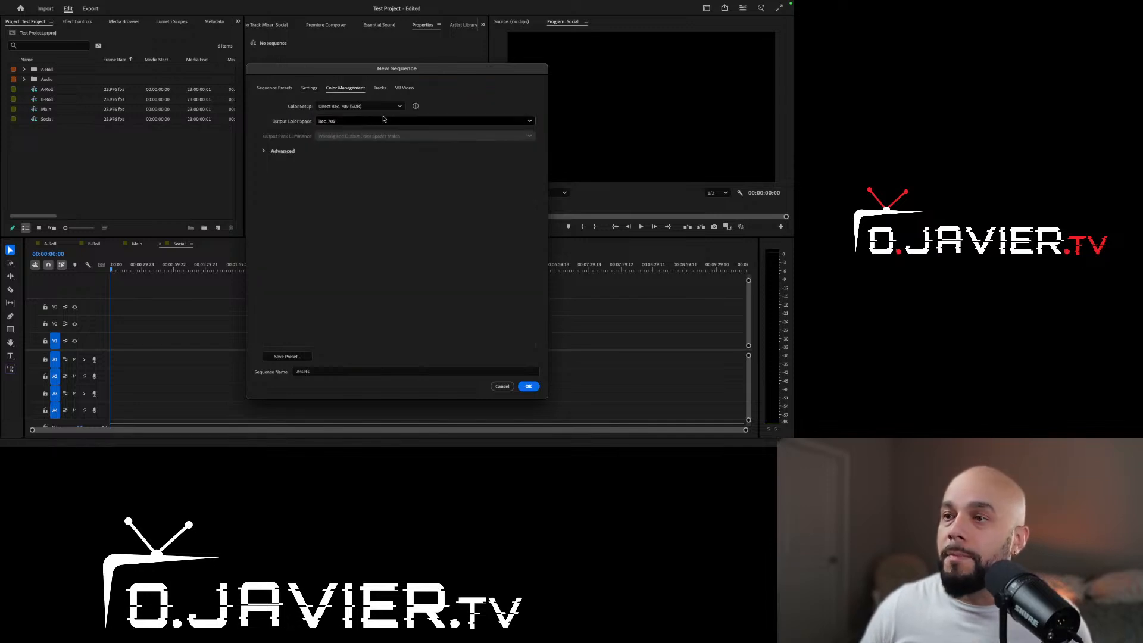
{"action": "left_click", "coordinate": [399, 107]}
{"action": "left_click", "coordinate": [399, 107]}
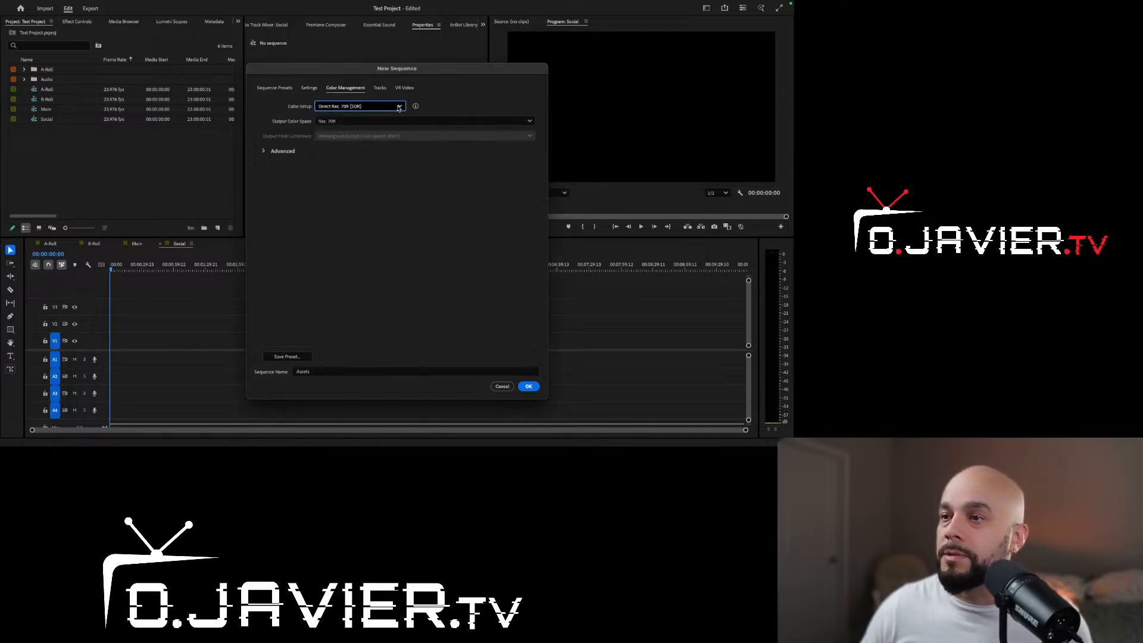
{"action": "left_click", "coordinate": [527, 122]}
{"action": "left_click", "coordinate": [530, 122]}
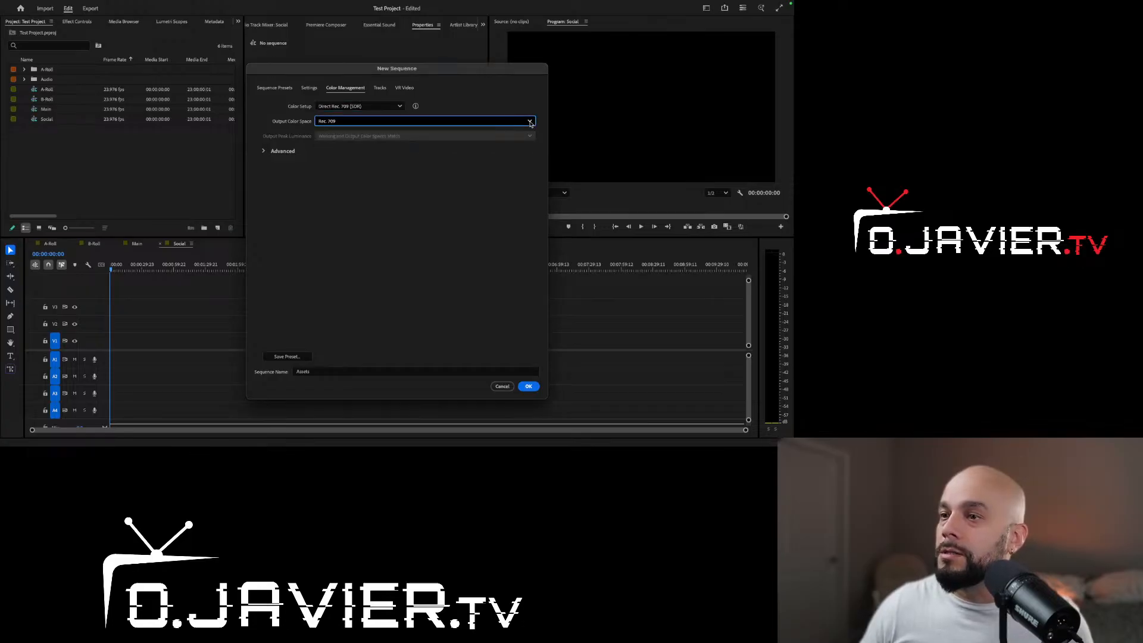
Step: Increase the number of video tracks for the Assets sequence, check its audio track names, and create the sequence
{"action": "left_click", "coordinate": [380, 88]}
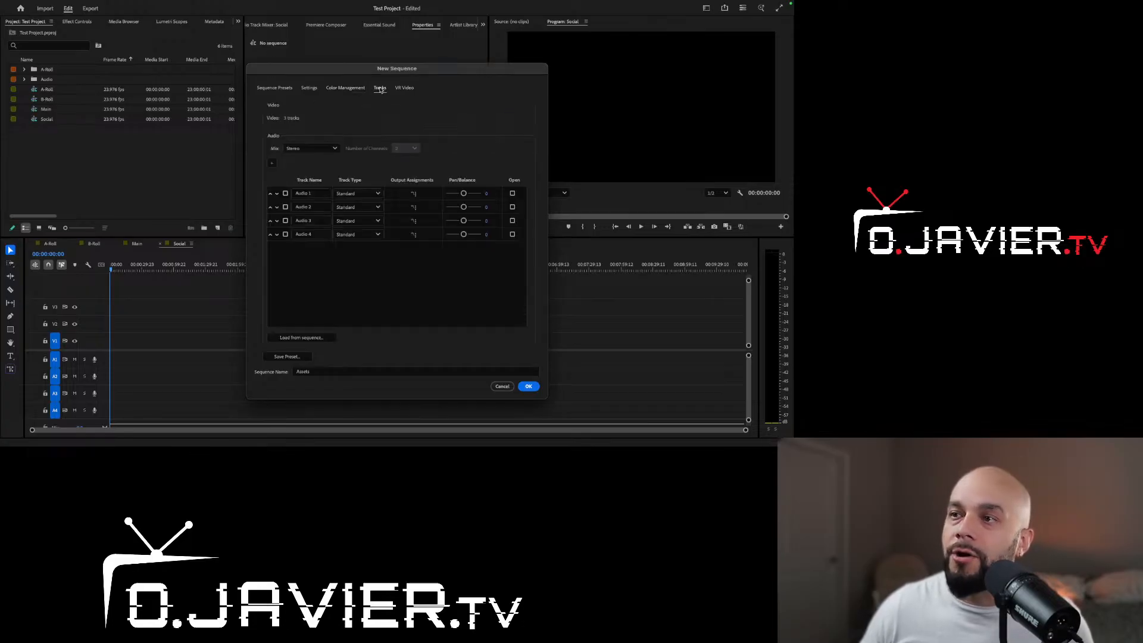
{"action": "left_click", "coordinate": [286, 119]}
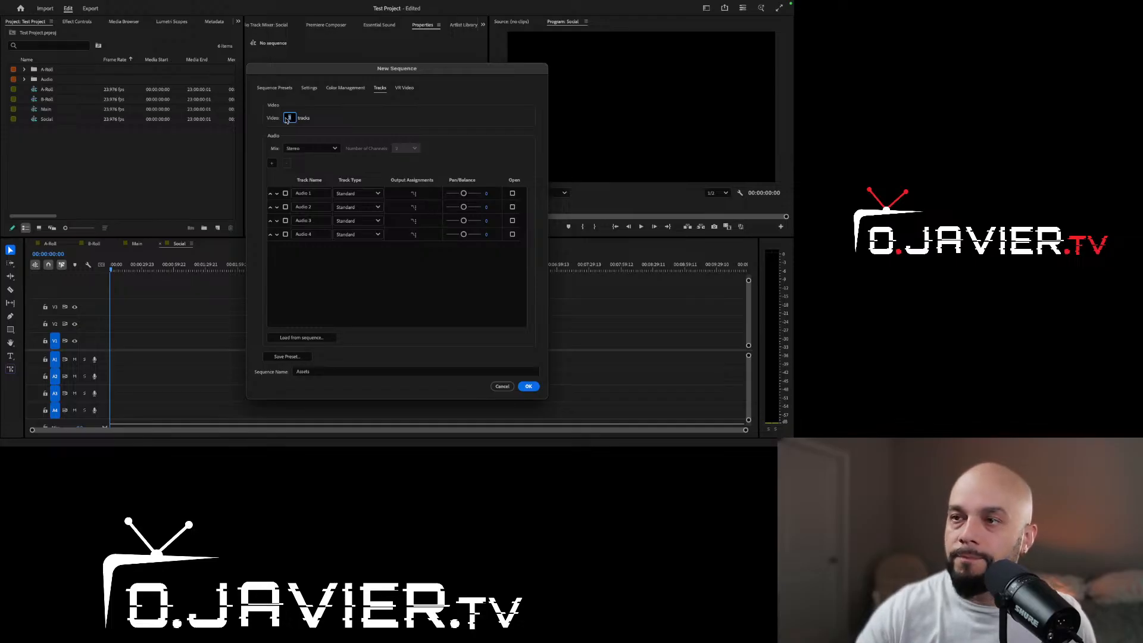
{"action": "left_click", "coordinate": [353, 114]}
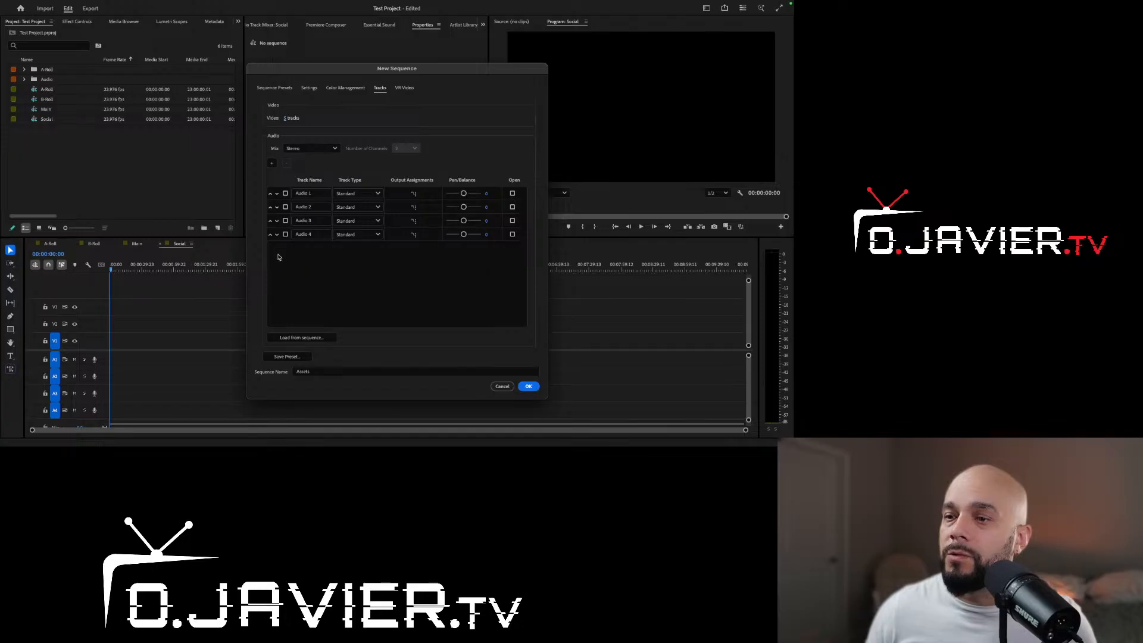
{"action": "left_click", "coordinate": [312, 193]}
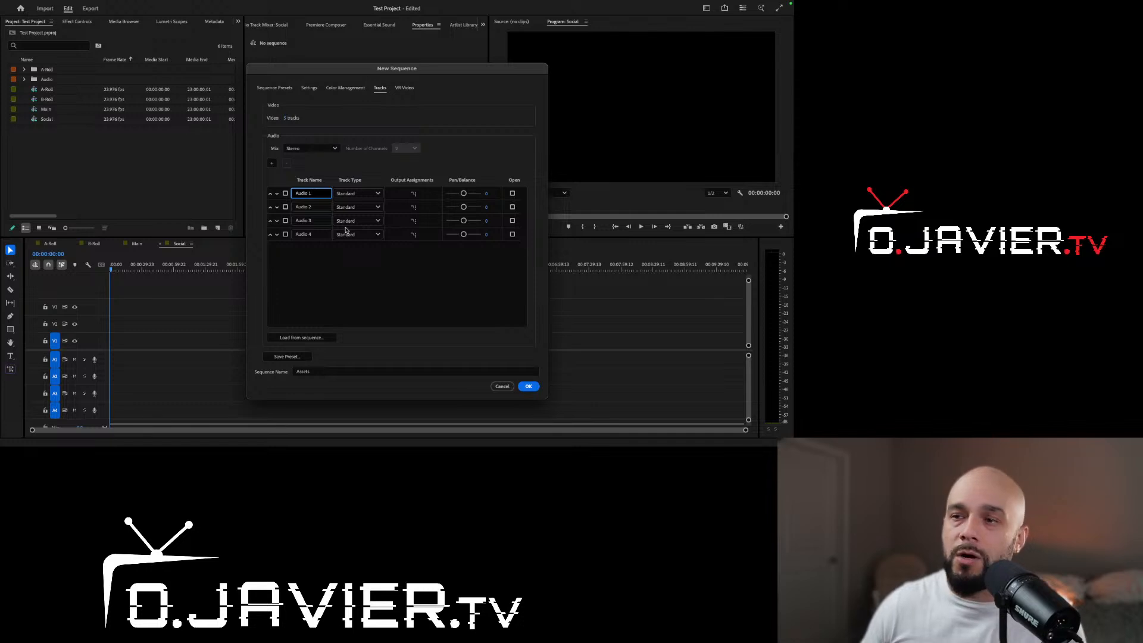
{"action": "left_click", "coordinate": [333, 289]}
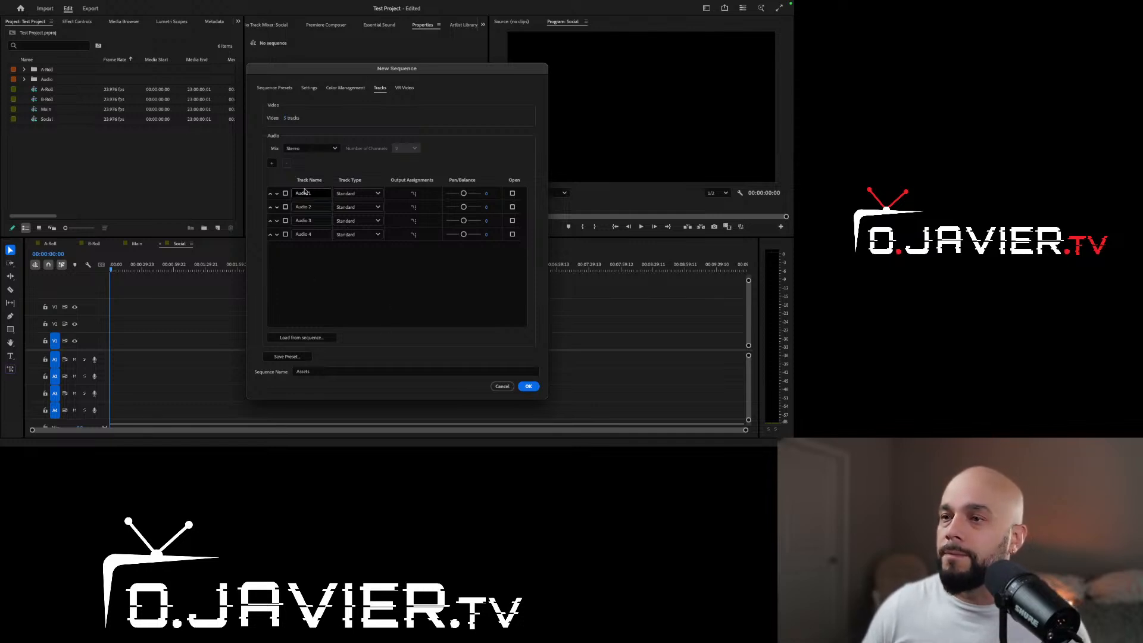
{"action": "left_click", "coordinate": [529, 387]}
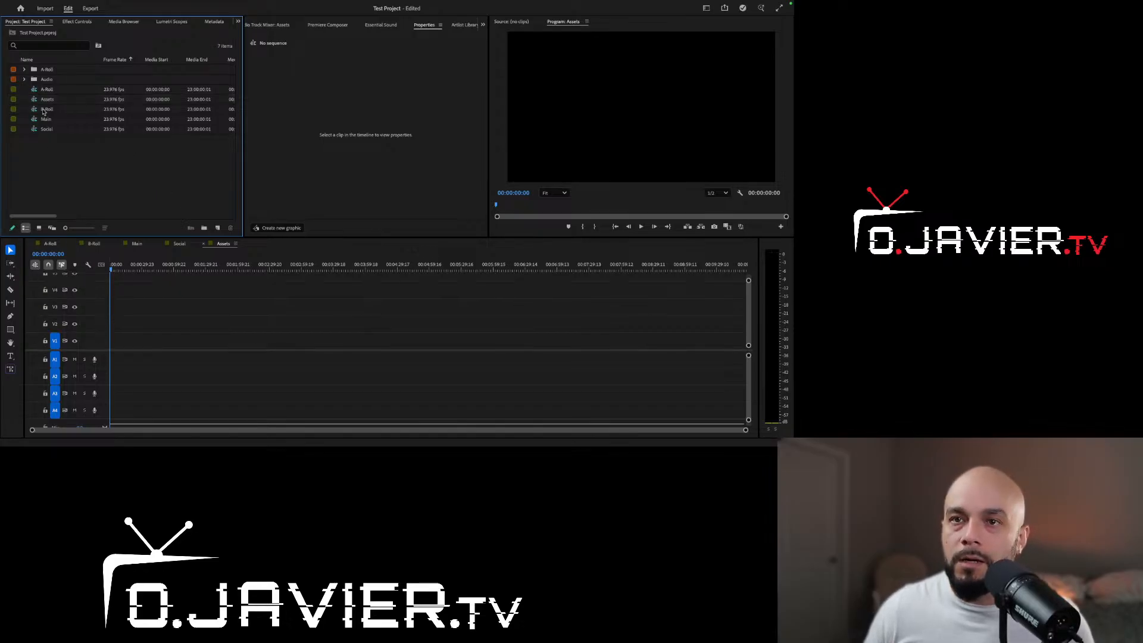
Step: Add extra video tracks after Video 3 and one audio track after Audio 4 in the Main sequence
{"action": "left_click", "coordinate": [137, 243]}
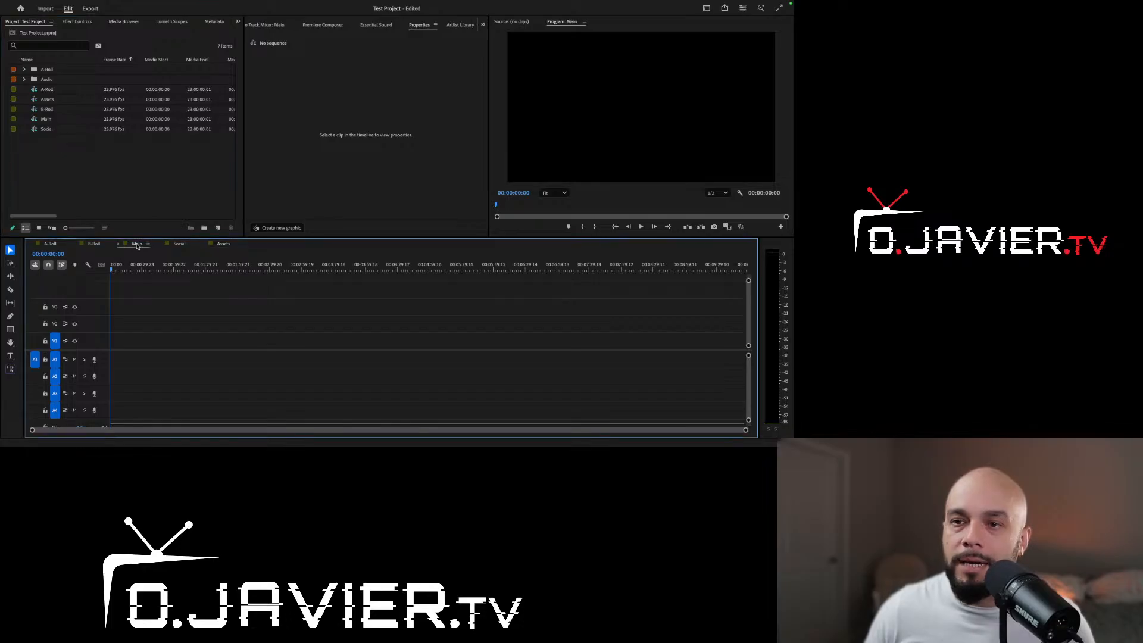
{"action": "right_click", "coordinate": [94, 307]}
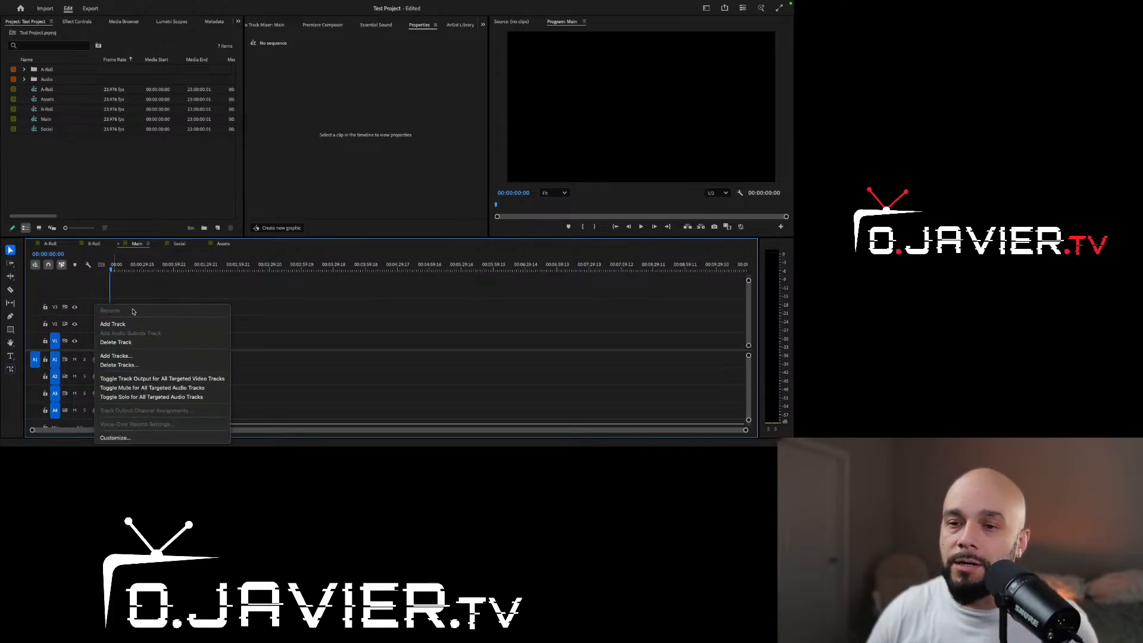
{"action": "left_click", "coordinate": [134, 356]}
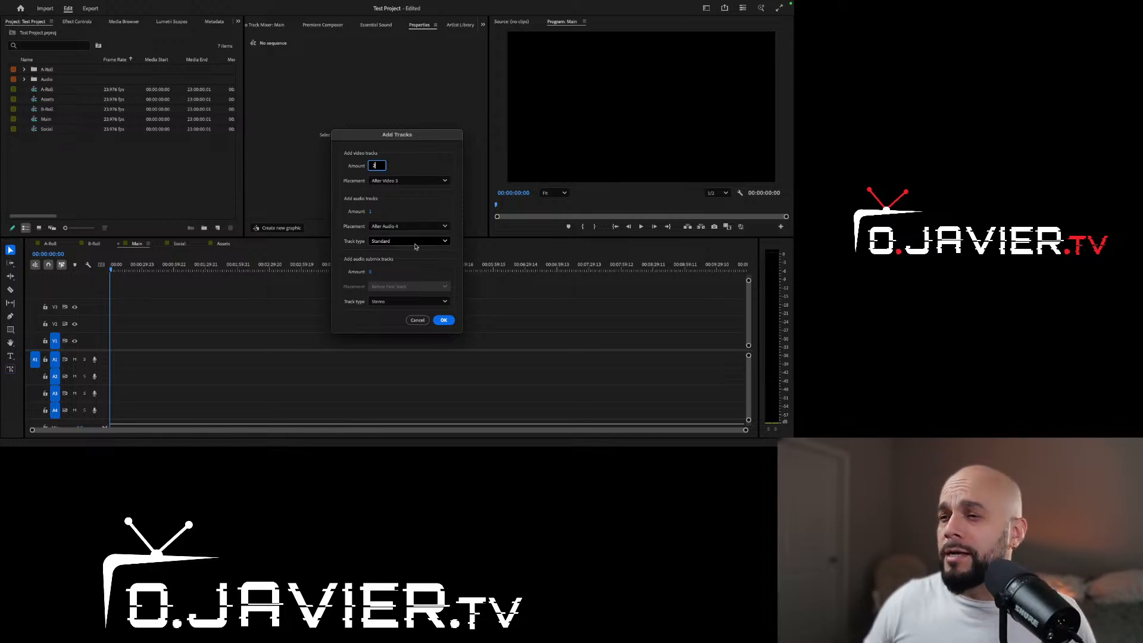
{"action": "left_click", "coordinate": [451, 325]}
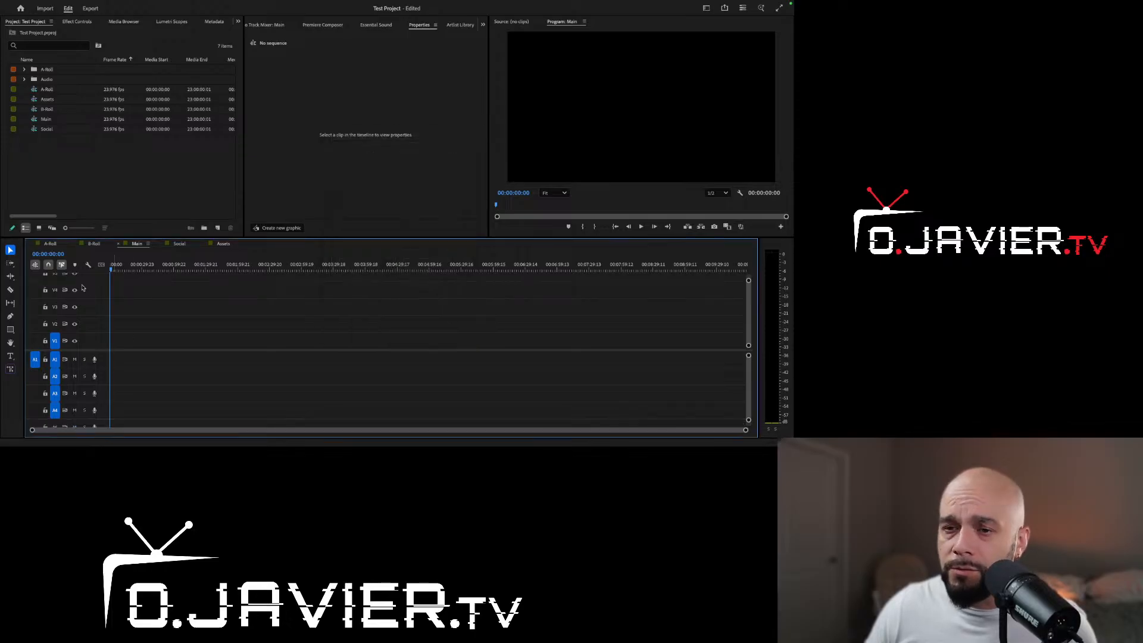
{"action": "right_click", "coordinate": [98, 343]}
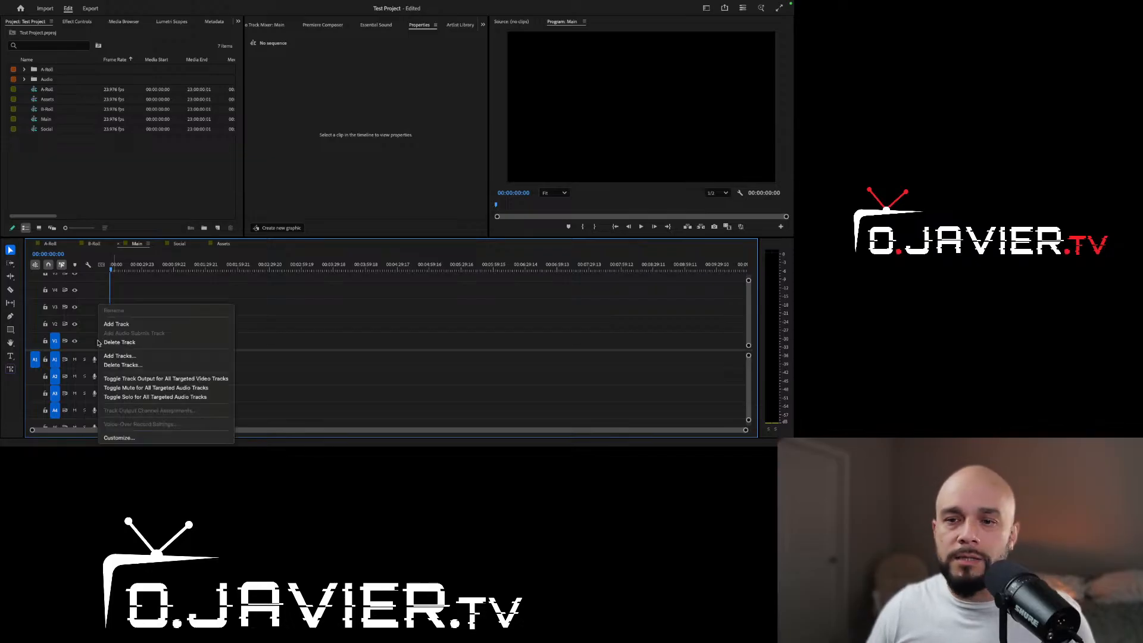
{"action": "key", "text": "Escape"}
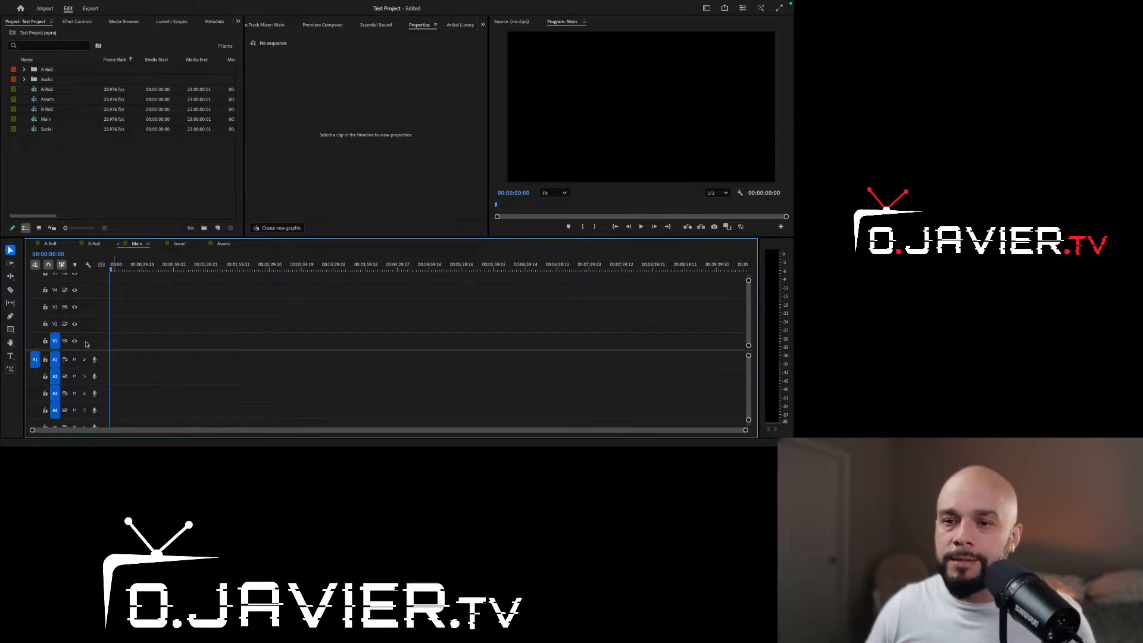
{"action": "right_click", "coordinate": [86, 344]}
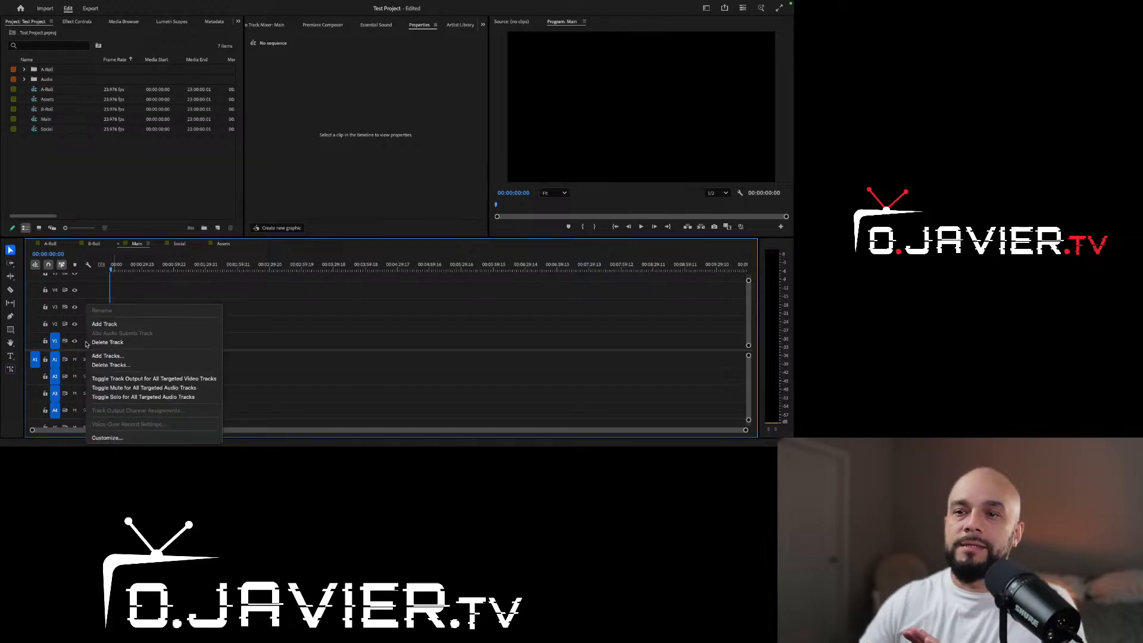
{"action": "left_click", "coordinate": [292, 354]}
Step: Move the Main sequence ahead of the other open sequences in the timeline and switch to the A-Roll sequence
{"action": "left_click_drag", "start_coordinate": [138, 247], "coordinate": [57, 242]}
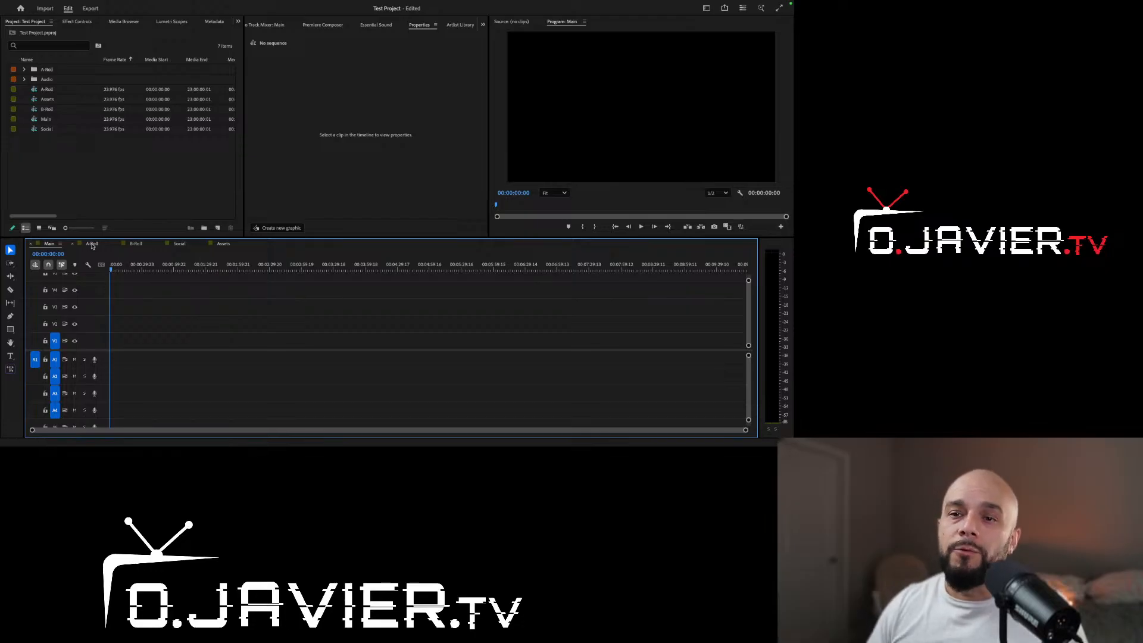
{"action": "left_click", "coordinate": [92, 244]}
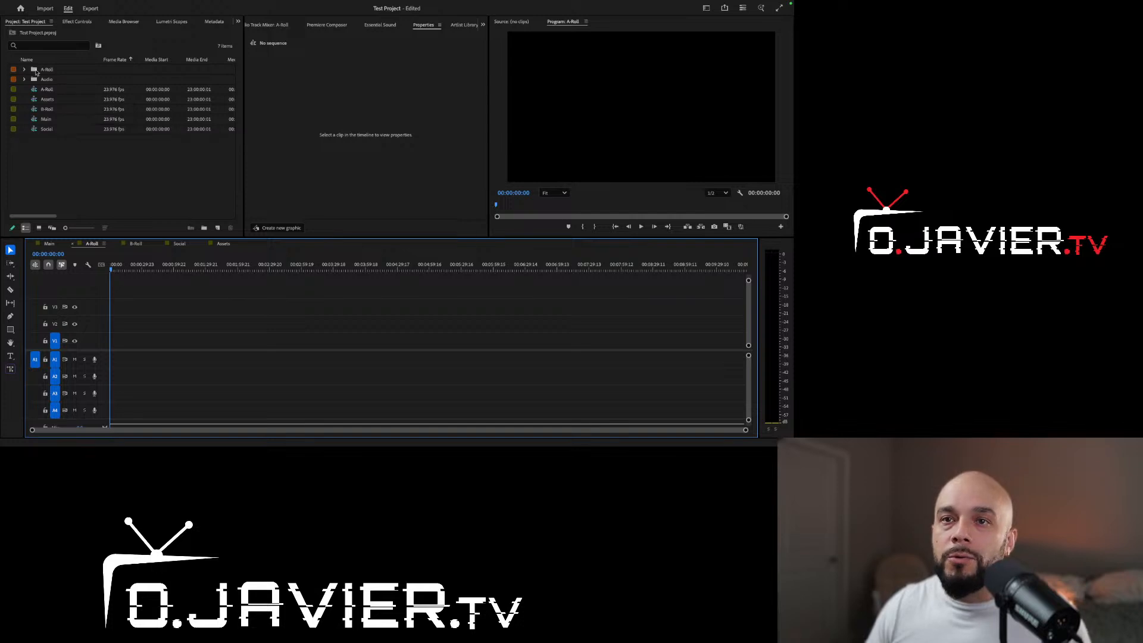
Step: Place C2410.MP4 from the A-Roll bin at the start of the A-Roll sequence, keep the existing sequence settings, and preview the clip
{"action": "left_click", "coordinate": [27, 70]}
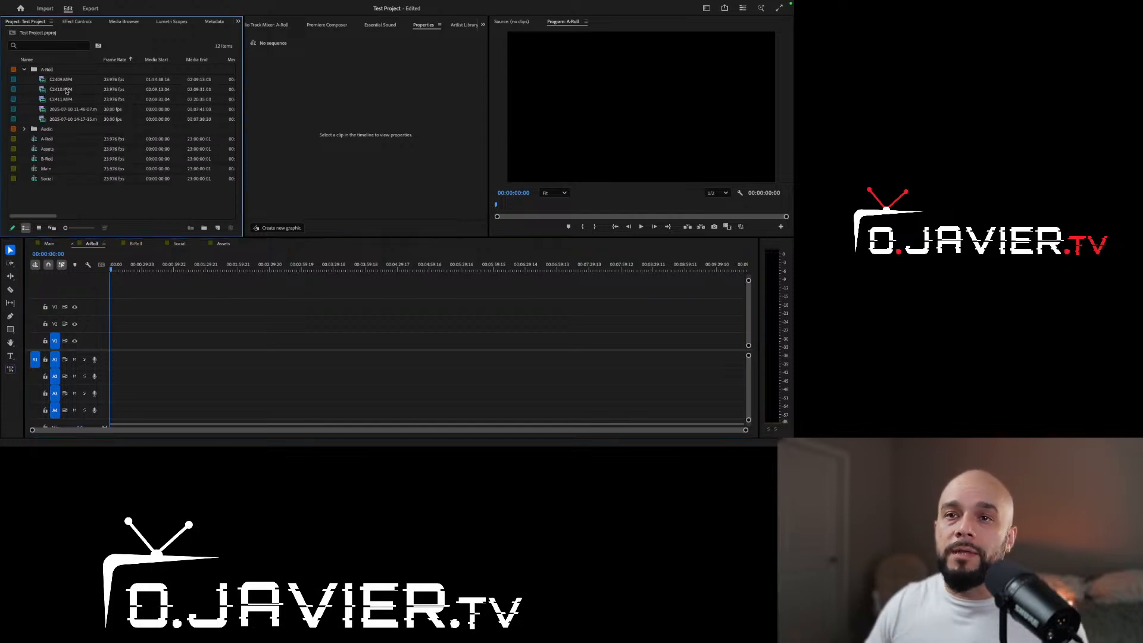
{"action": "double_click", "coordinate": [68, 89]}
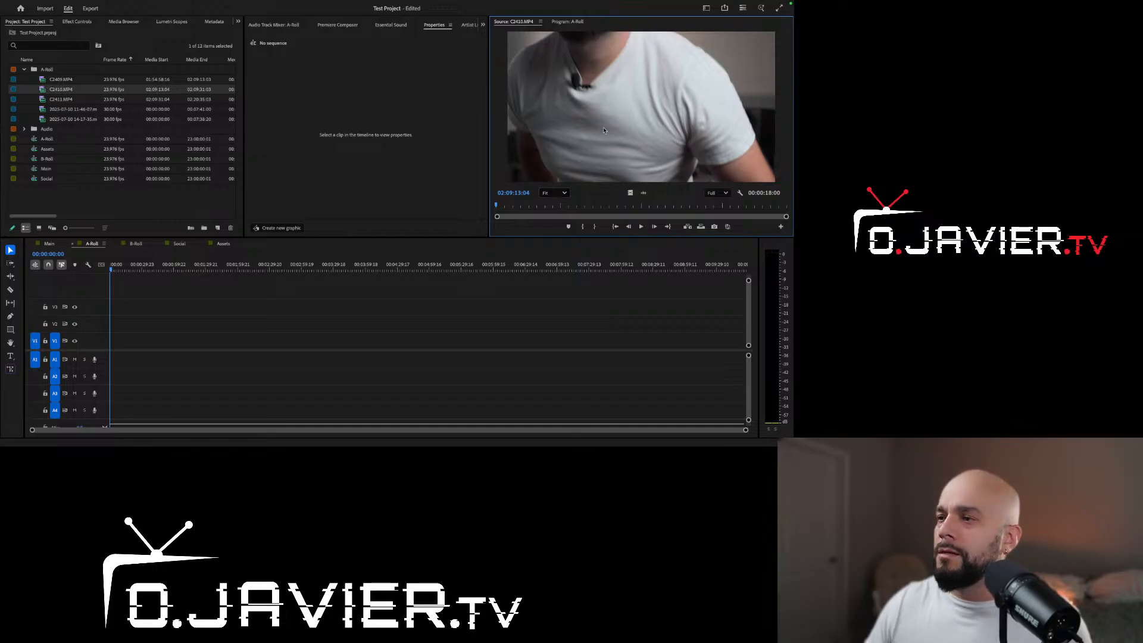
{"action": "left_click_drag", "start_coordinate": [573, 135], "coordinate": [109, 362]}
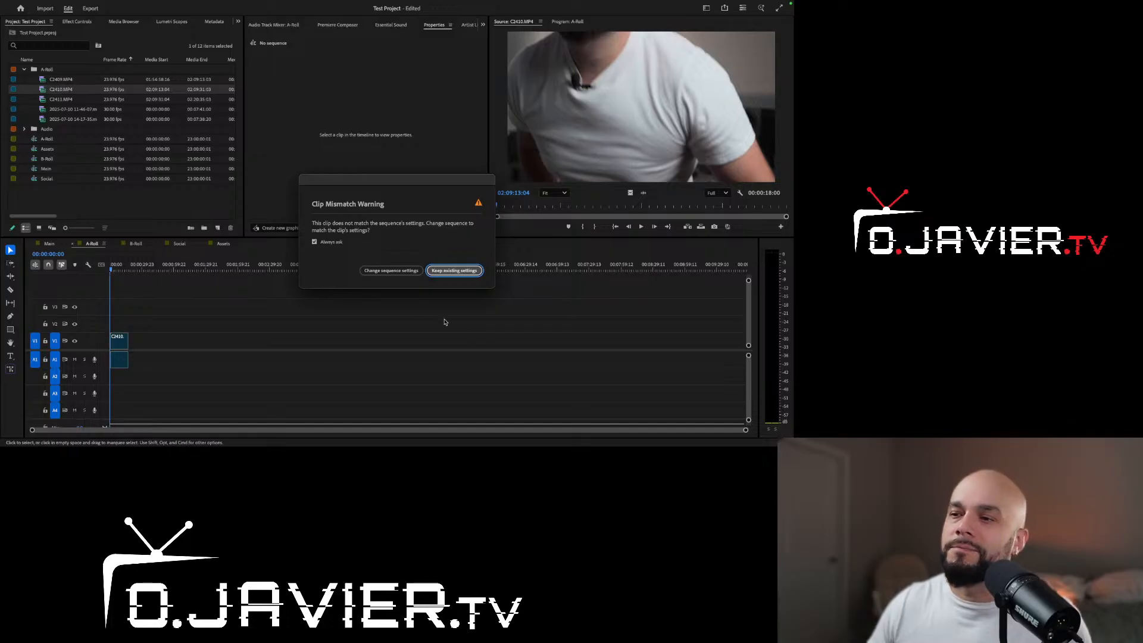
{"action": "left_click", "coordinate": [454, 271]}
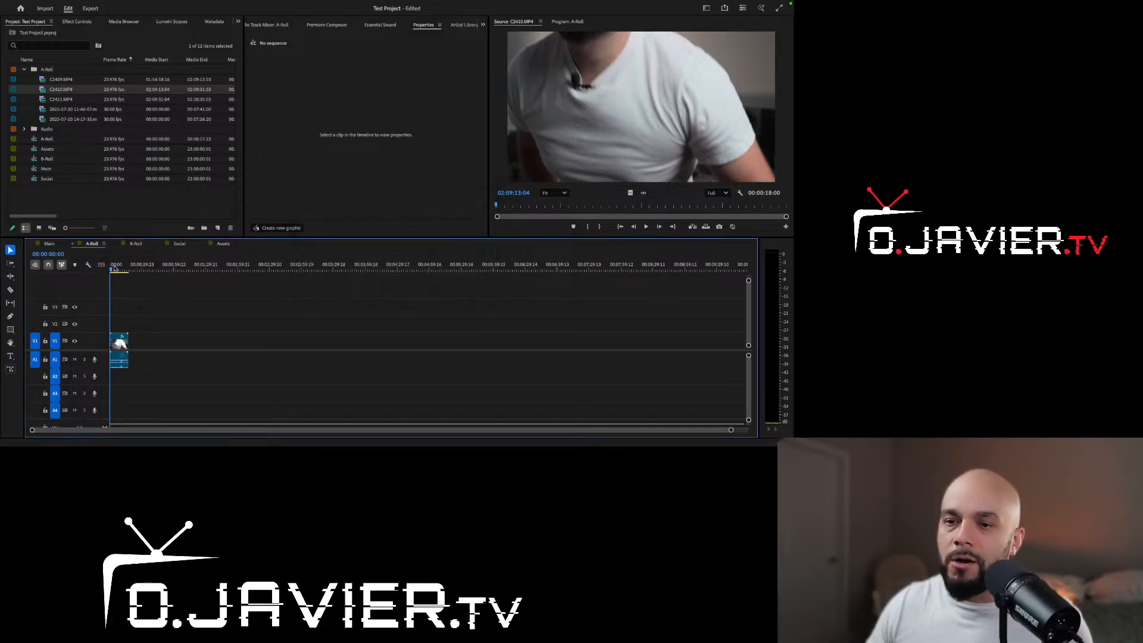
{"action": "left_click", "coordinate": [119, 269]}
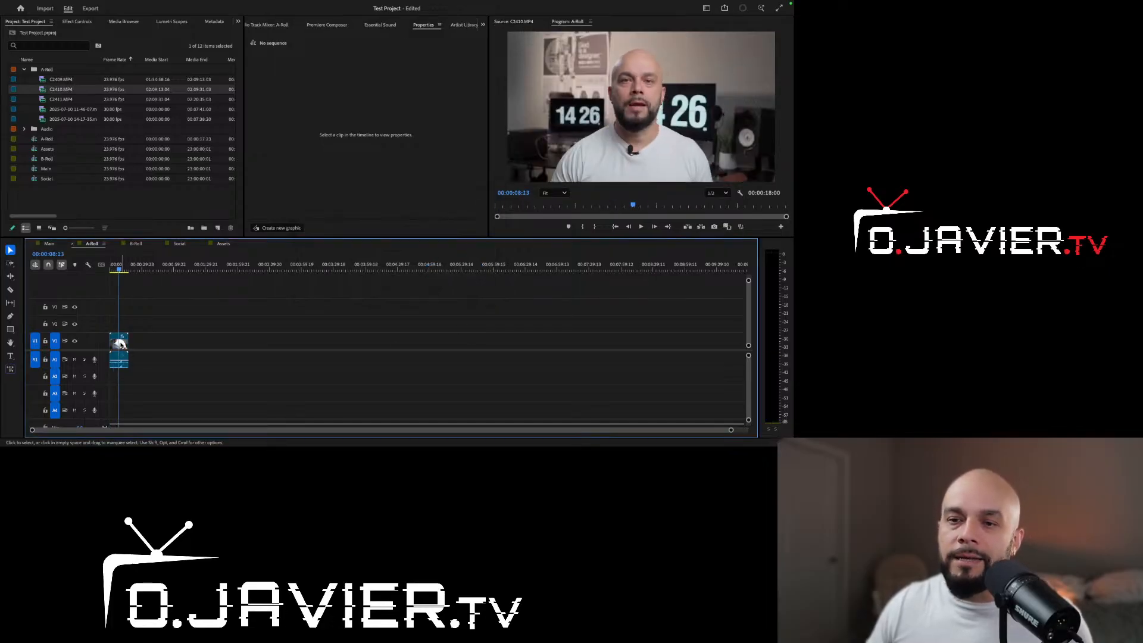
{"action": "left_click", "coordinate": [120, 344]}
Step: Compare the Main sequence timeline with the A-Roll sequence timeline
{"action": "left_click", "coordinate": [48, 243]}
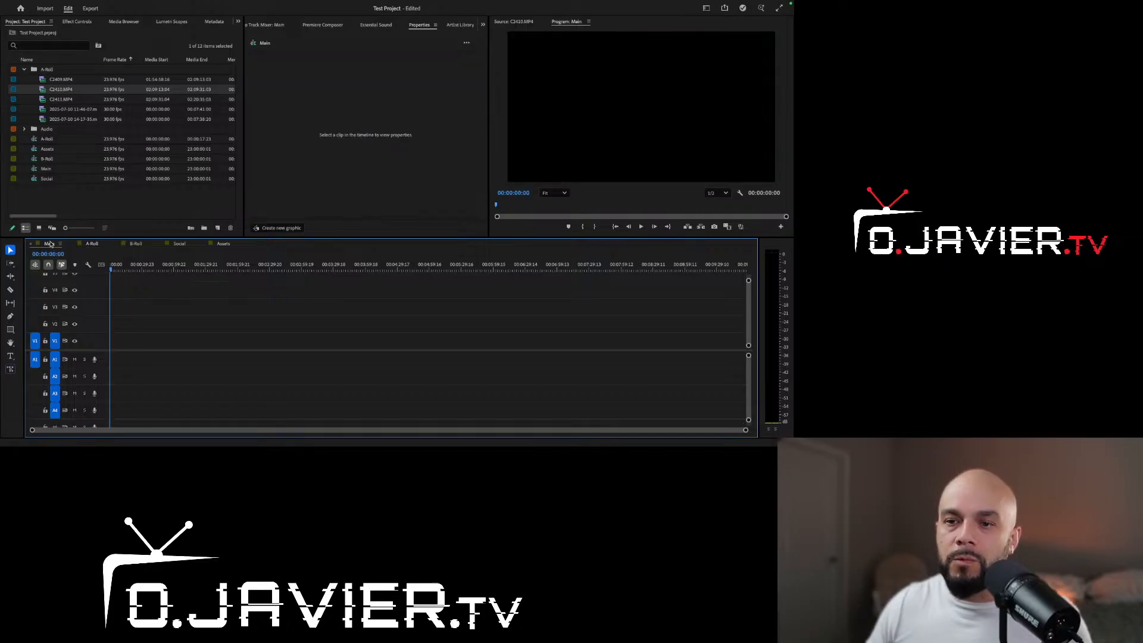
{"action": "left_click", "coordinate": [97, 245]}
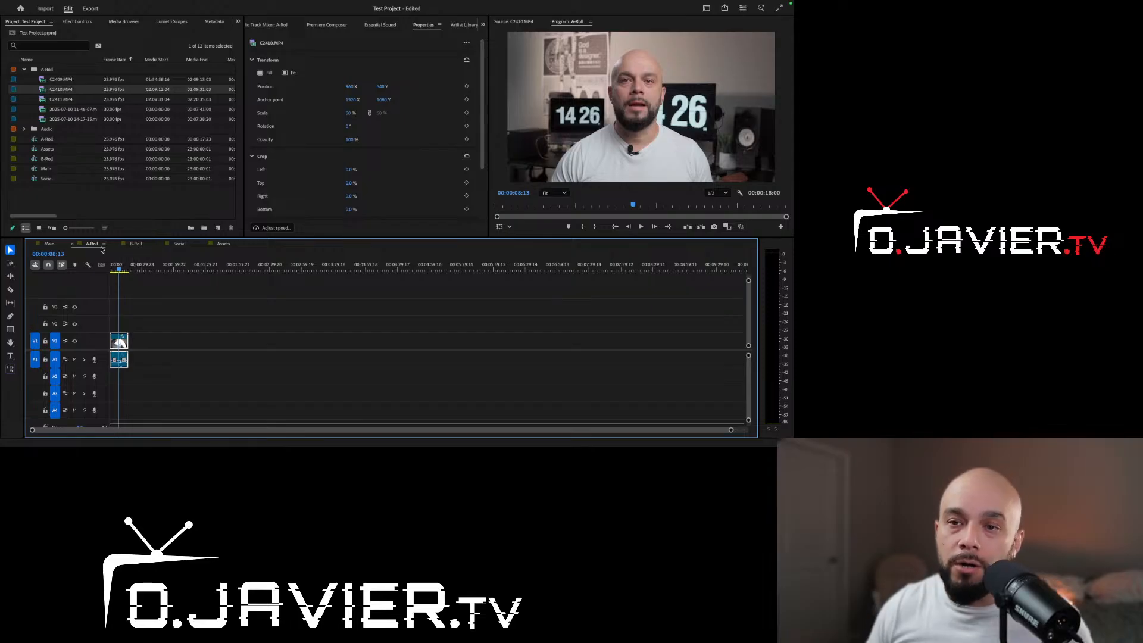
{"action": "left_click", "coordinate": [48, 244]}
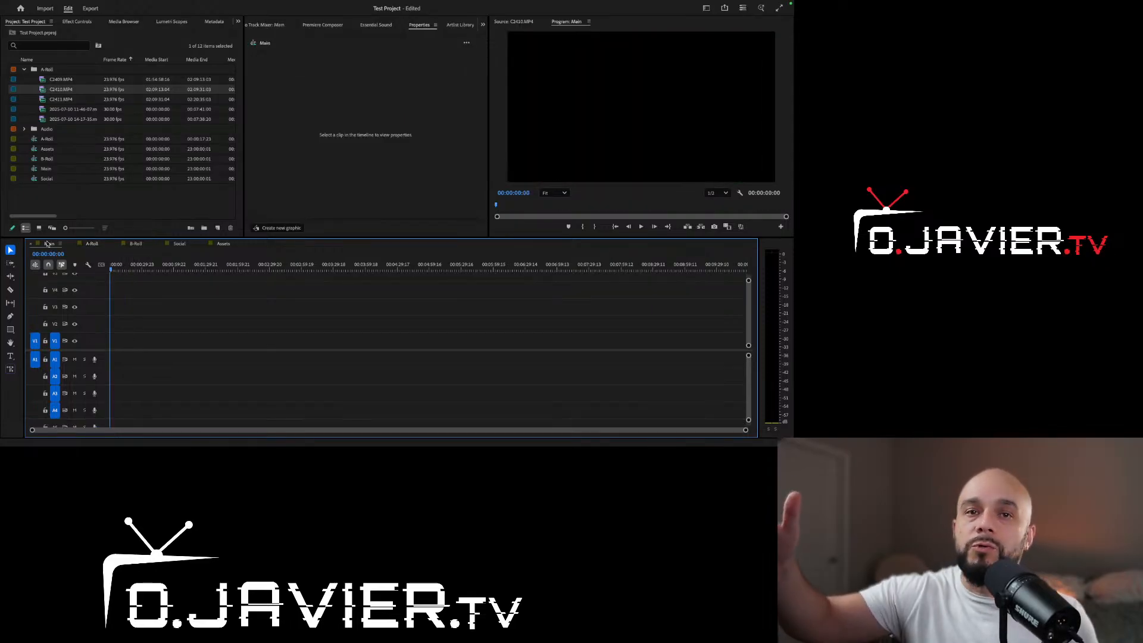
{"action": "left_click", "coordinate": [93, 245]}
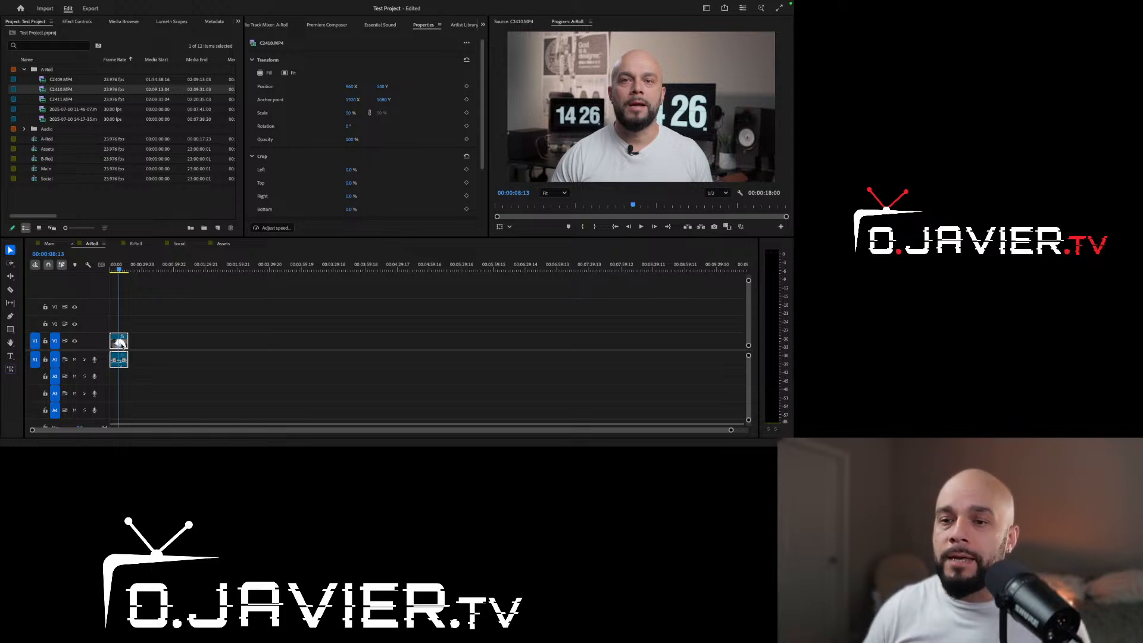
Step: Place C2411.MP4 after the first clip in the A-Roll sequence, leaving a gap between them, and scrub through its footage
{"action": "double_click", "coordinate": [63, 99]}
{"action": "left_click_drag", "start_coordinate": [635, 121], "coordinate": [164, 310]}
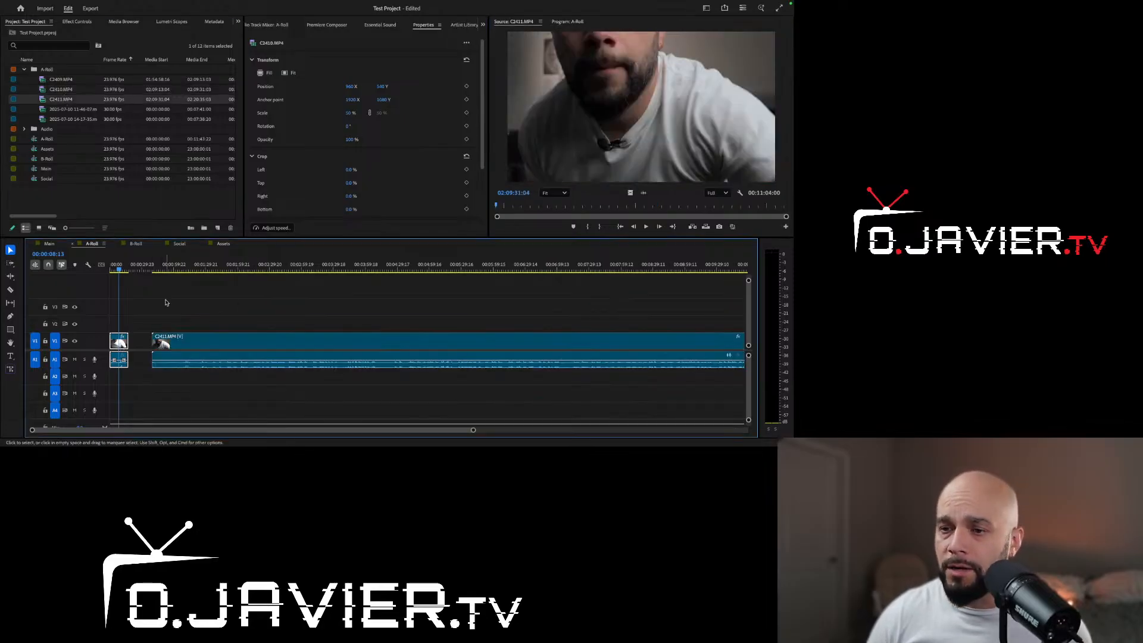
{"action": "left_click", "coordinate": [136, 268]}
{"action": "left_click", "coordinate": [163, 268]}
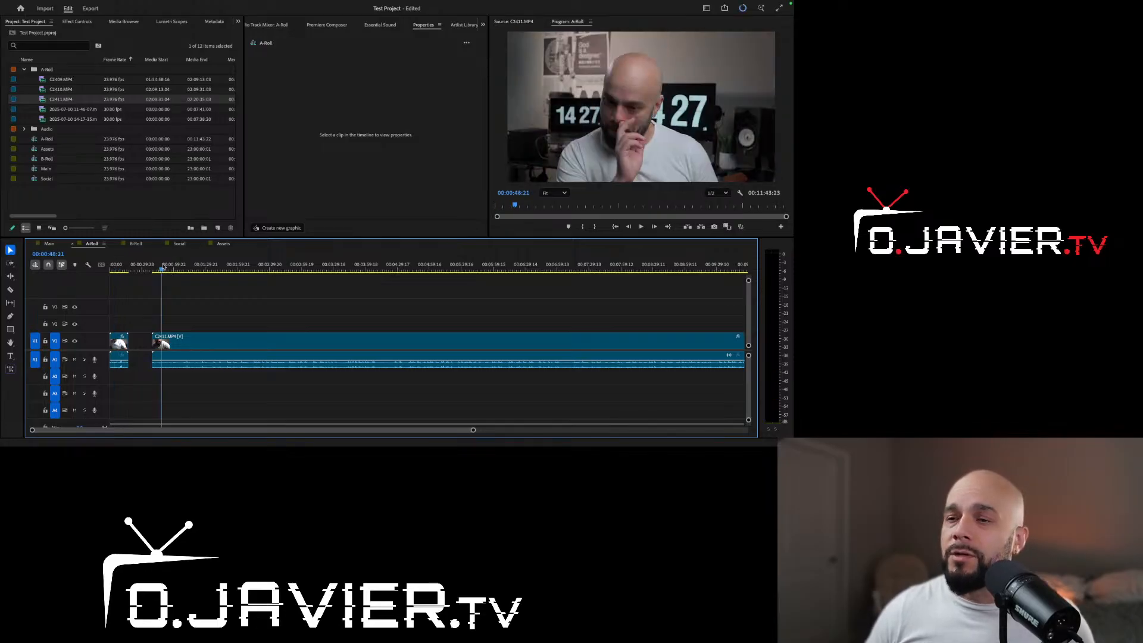
{"action": "left_click", "coordinate": [197, 269]}
{"action": "left_click_drag", "start_coordinate": [186, 268], "coordinate": [246, 272]}
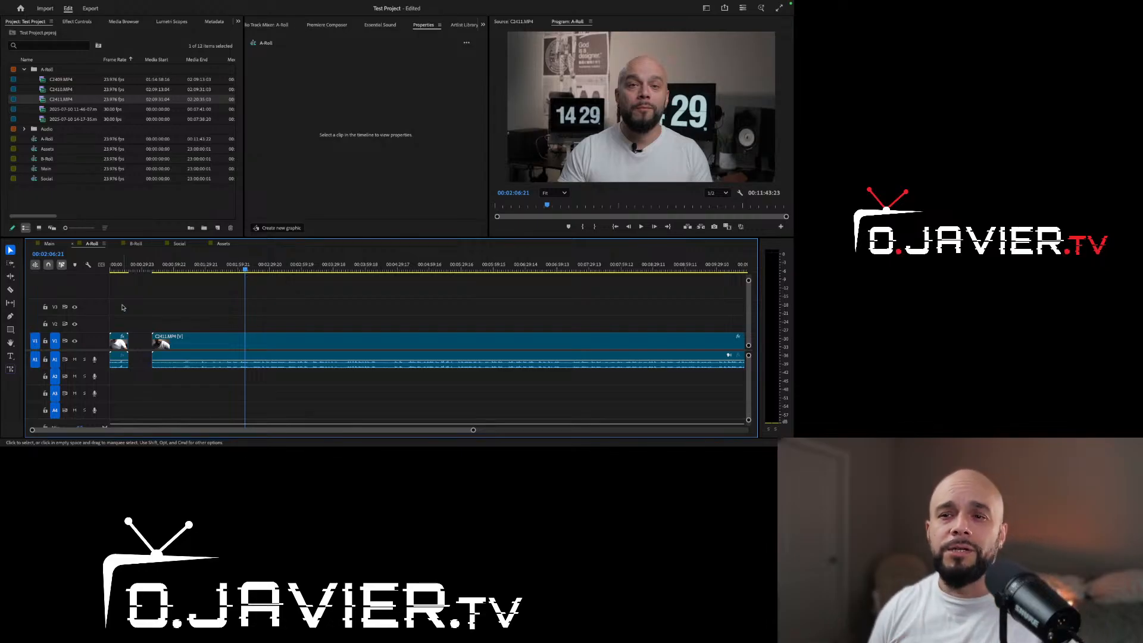
Step: Give the short first clip in the A-Roll sequence the Rose label color
{"action": "left_click", "coordinate": [119, 269]}
{"action": "right_click", "coordinate": [116, 345]}
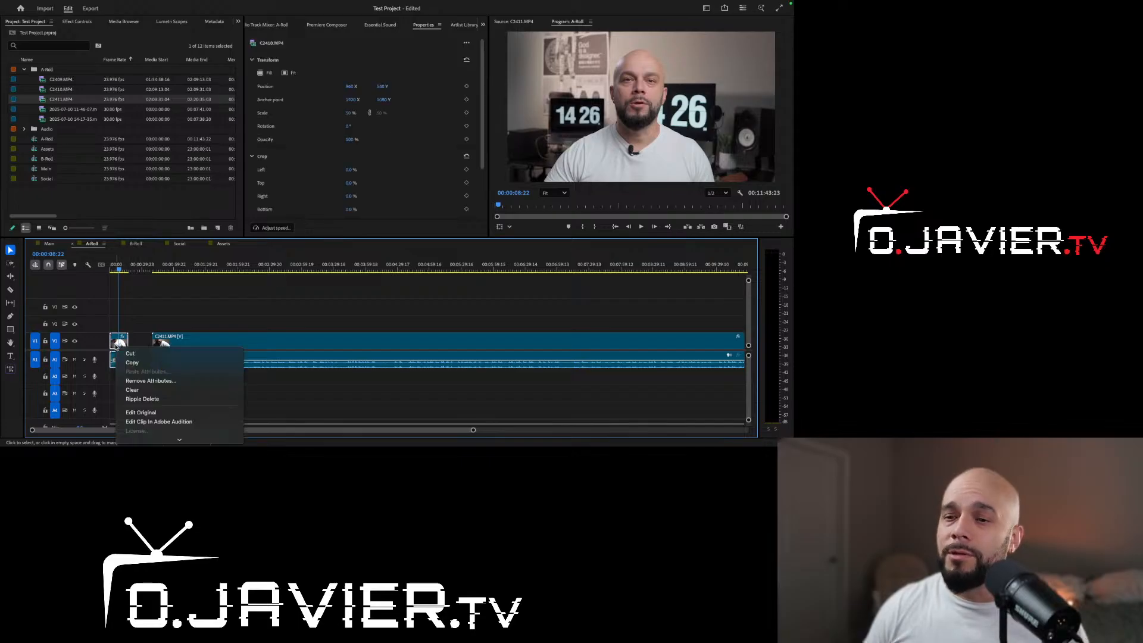
{"action": "mouse_move", "coordinate": [156, 441]}
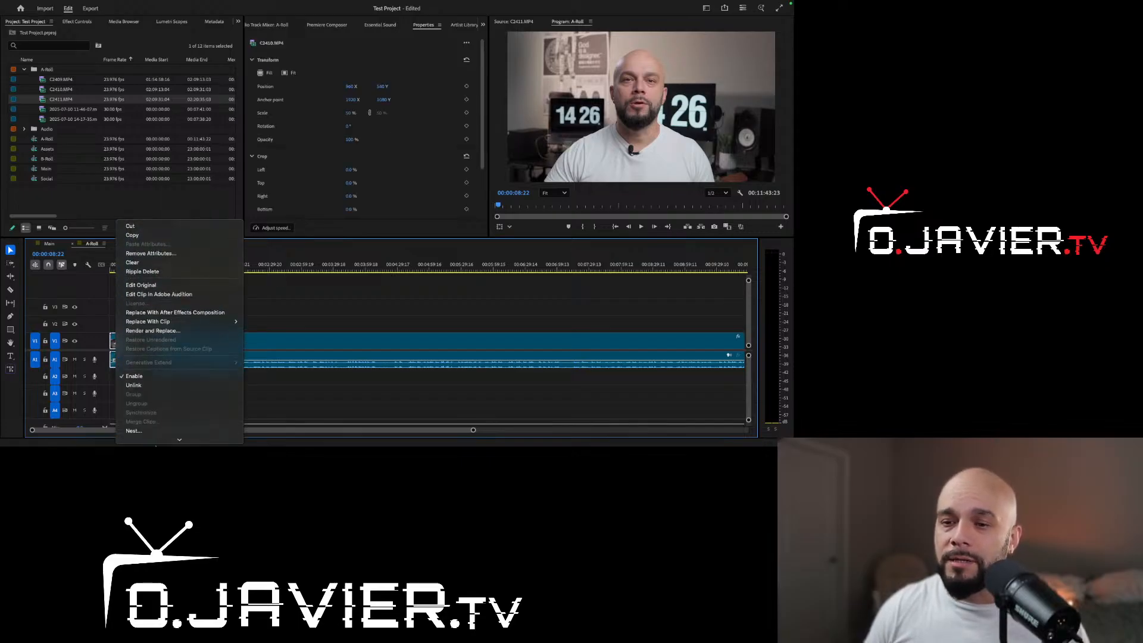
{"action": "mouse_move", "coordinate": [149, 373]}
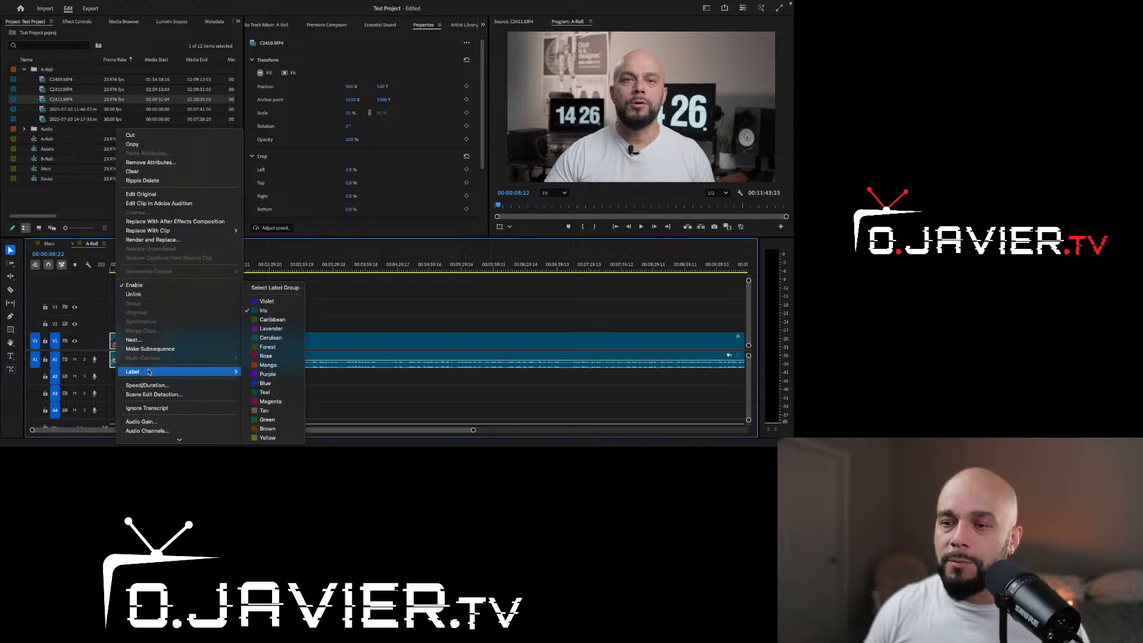
{"action": "left_click", "coordinate": [278, 356]}
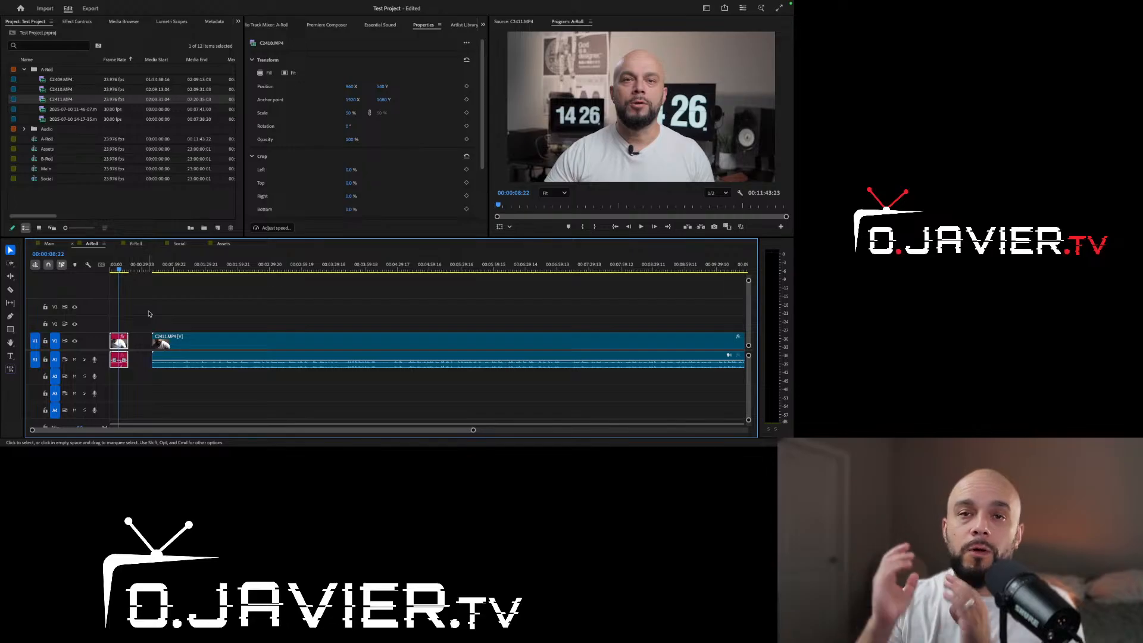
Step: Give the C2411.MP4 clip in the A-Roll sequence the Magenta label color
{"action": "left_click", "coordinate": [164, 266]}
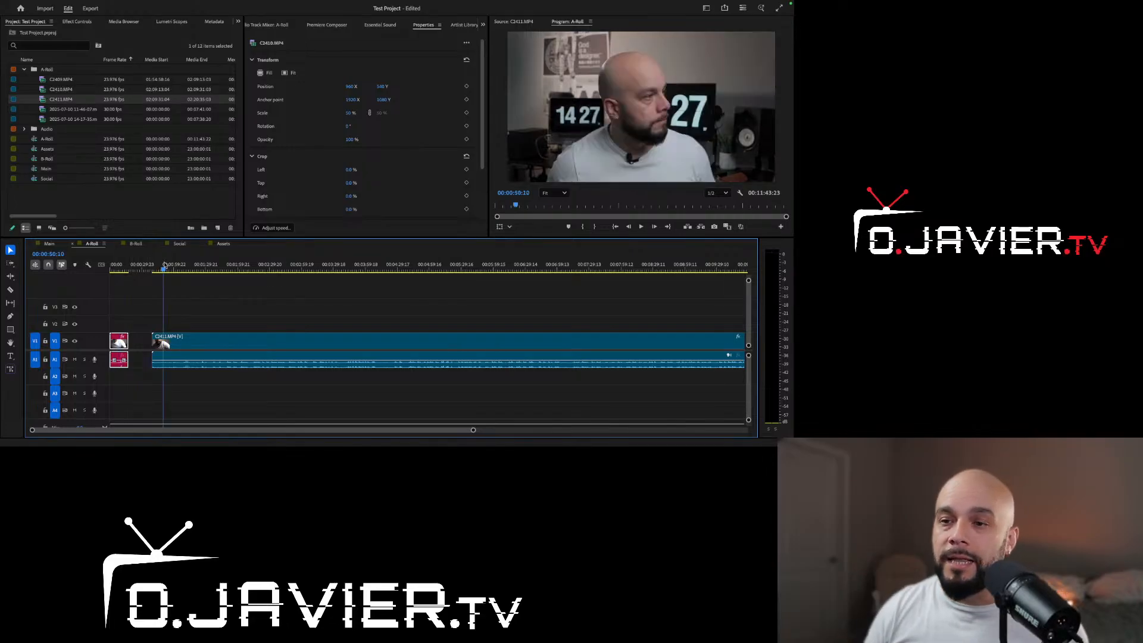
{"action": "left_click", "coordinate": [188, 345]}
{"action": "right_click", "coordinate": [187, 344]}
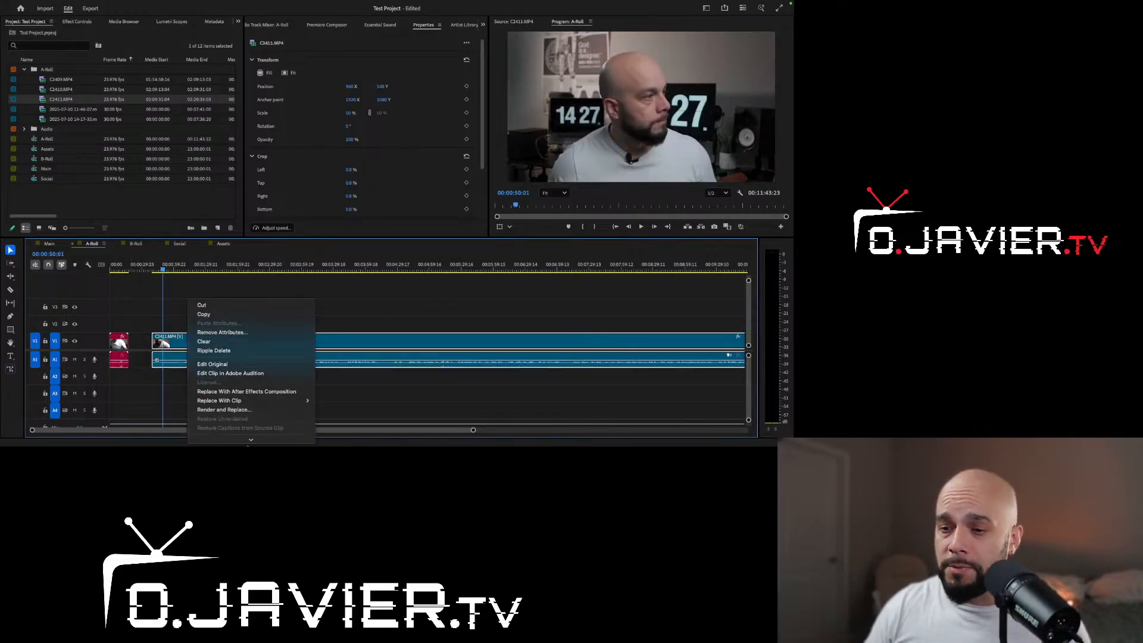
{"action": "mouse_move", "coordinate": [253, 323]}
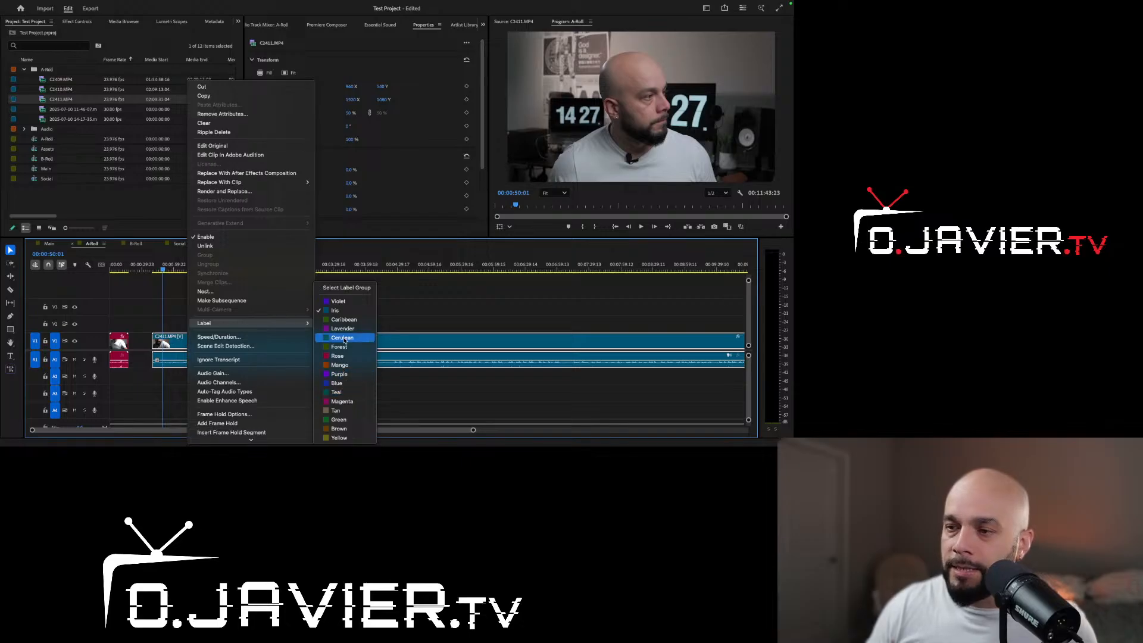
{"action": "left_click", "coordinate": [348, 402]}
{"action": "left_click", "coordinate": [182, 268]}
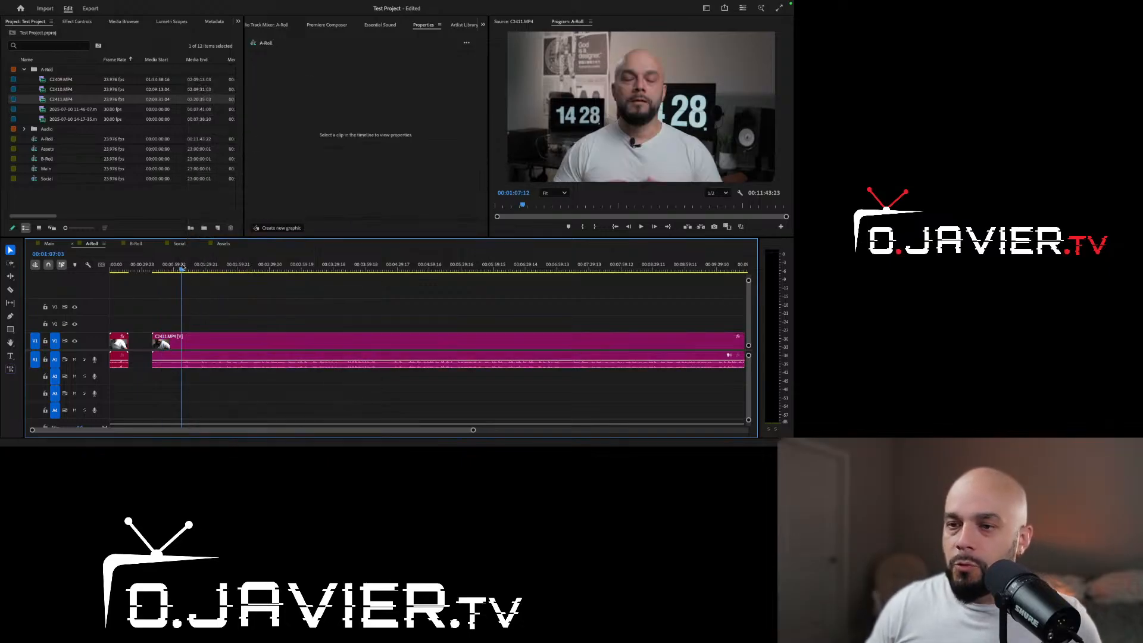
Step: Compare the Main and A-Roll timelines and scrub through the opening footage of C2411.MP4
{"action": "left_click", "coordinate": [199, 268]}
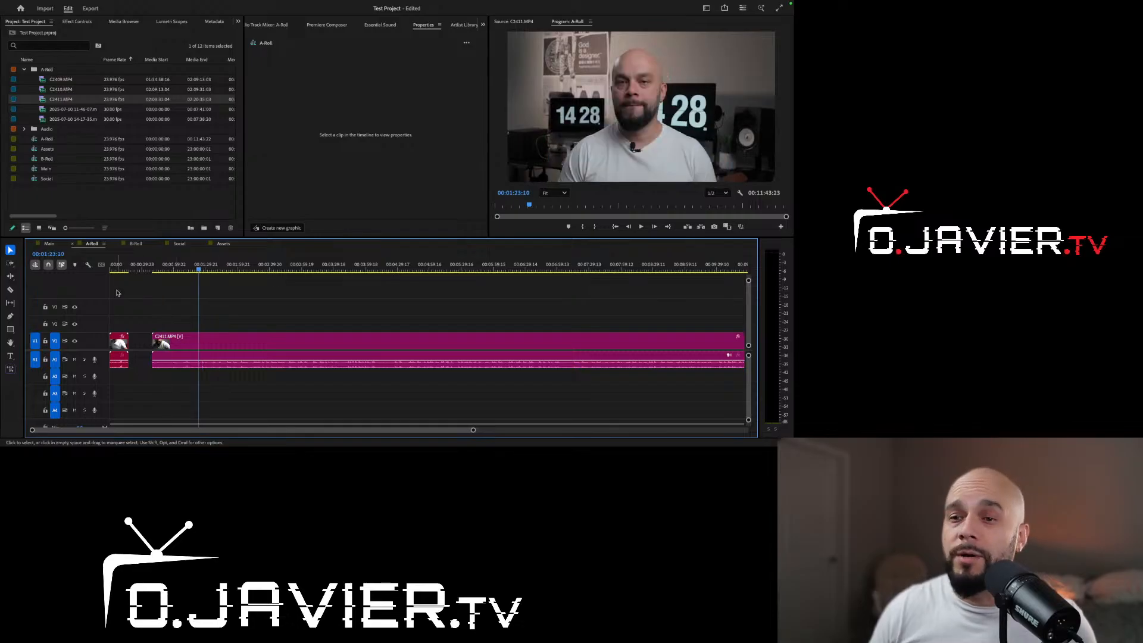
{"action": "left_click", "coordinate": [48, 245]}
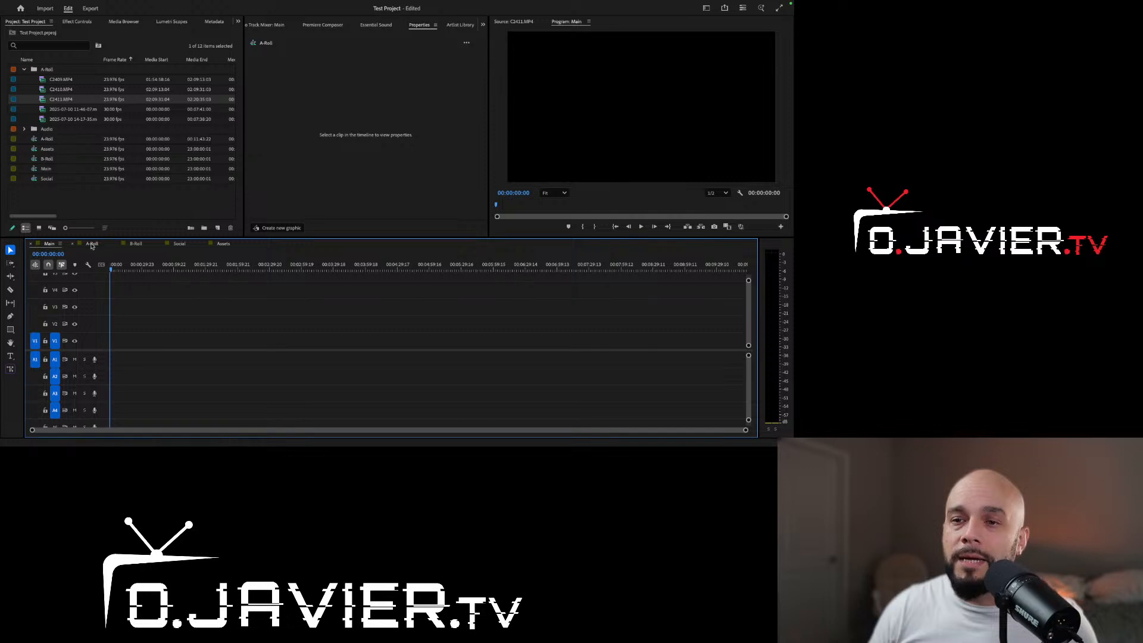
{"action": "left_click", "coordinate": [92, 244]}
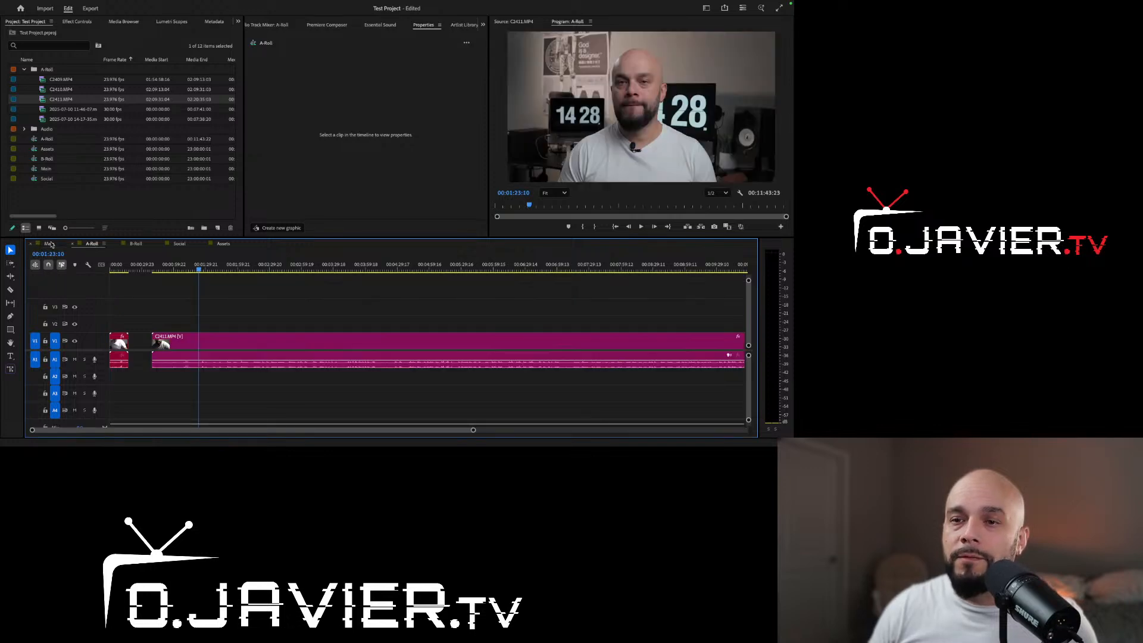
{"action": "left_click", "coordinate": [173, 268]}
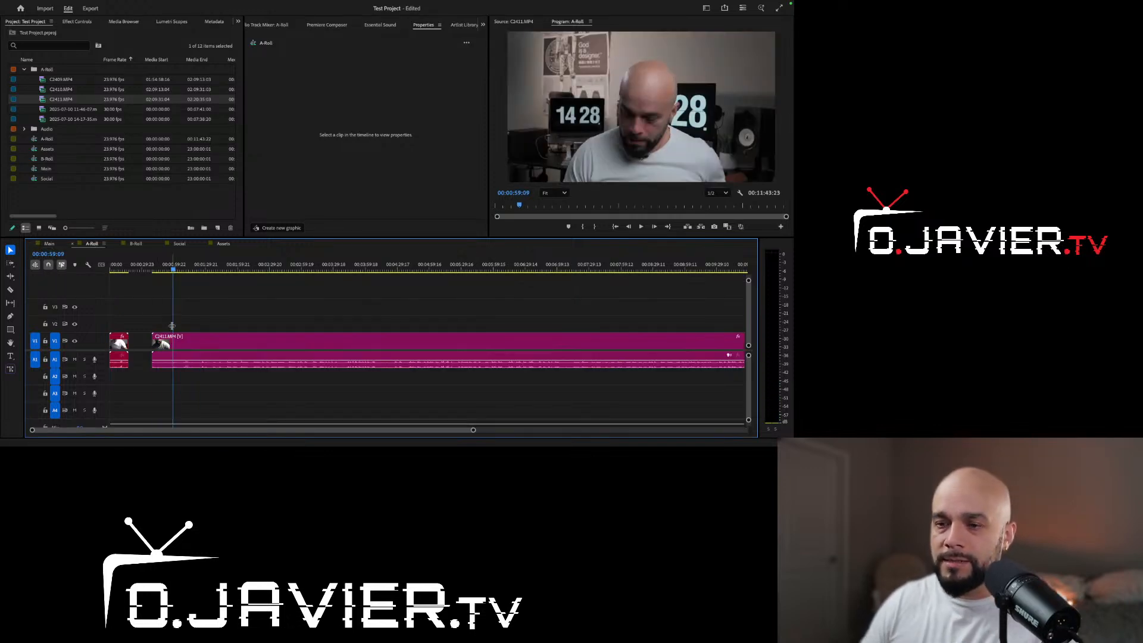
{"action": "left_click_drag", "start_coordinate": [162, 269], "coordinate": [199, 272]}
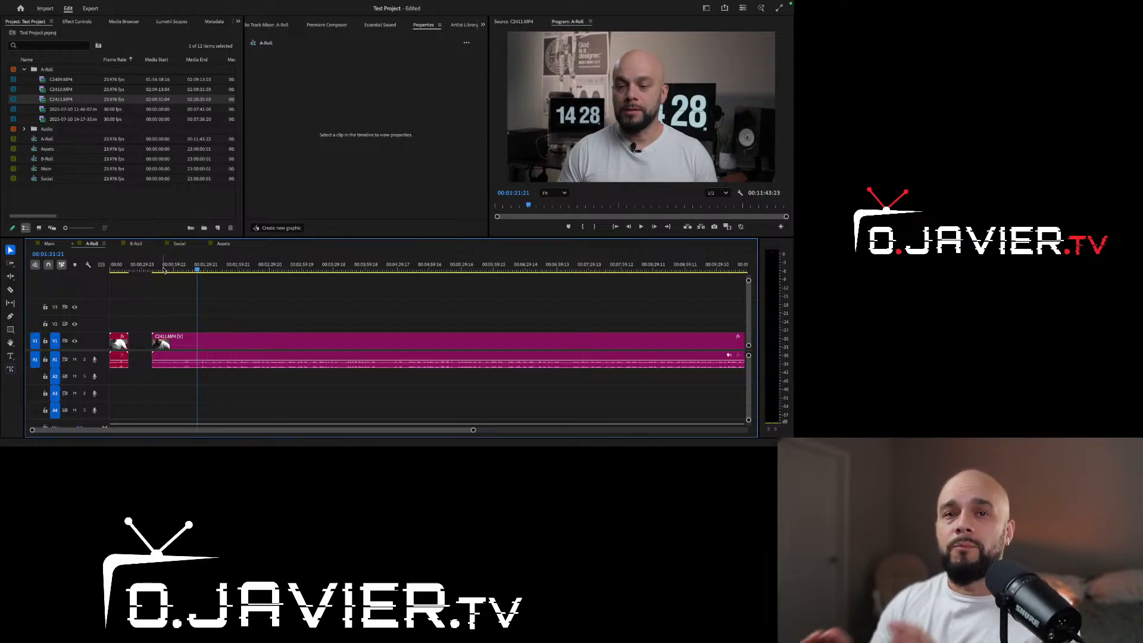
Step: Add a sequence marker at 00:01:12:13 and a clip marker on the selected C2411.MP4 at 00:01:35:01
{"action": "left_click_drag", "start_coordinate": [162, 271], "coordinate": [188, 271]}
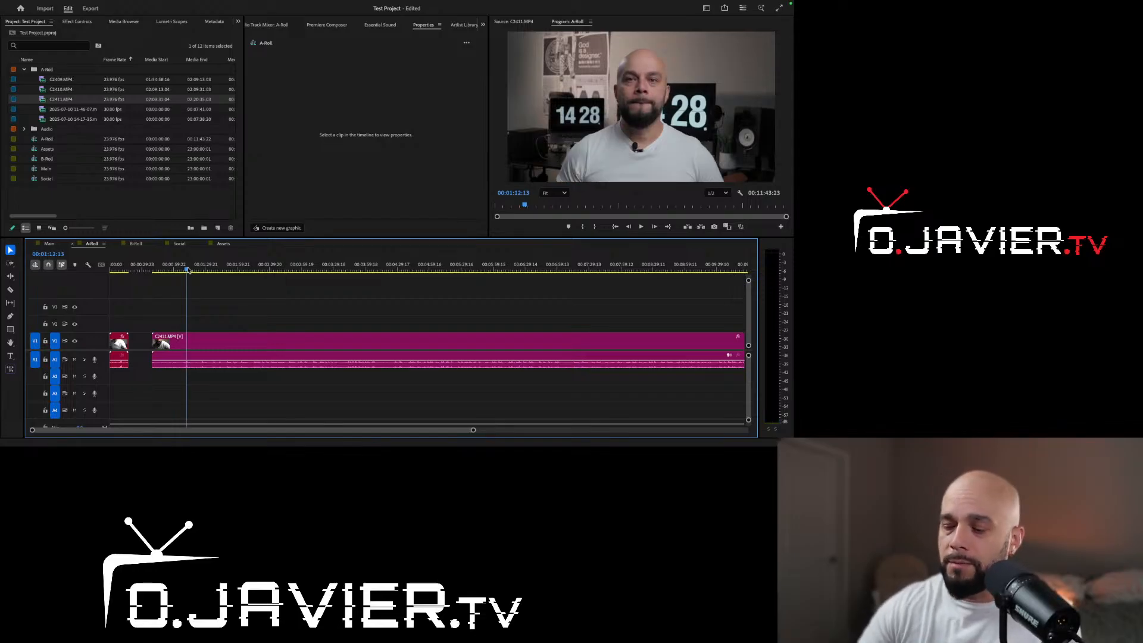
{"action": "left_click", "coordinate": [214, 339]}
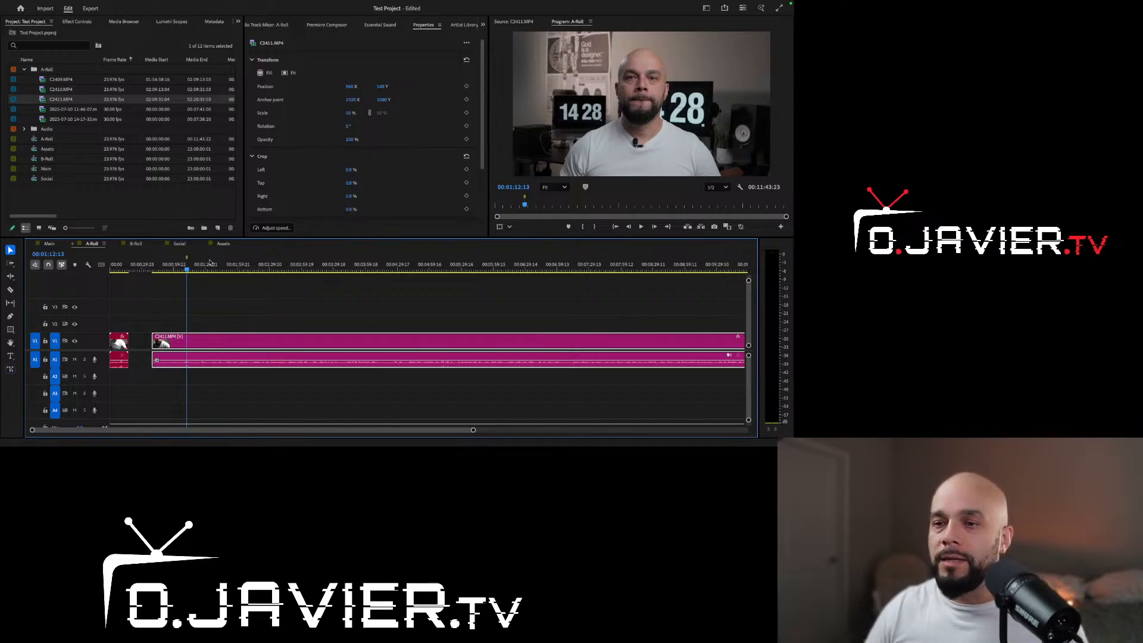
{"action": "left_click_drag", "start_coordinate": [204, 263], "coordinate": [211, 269]}
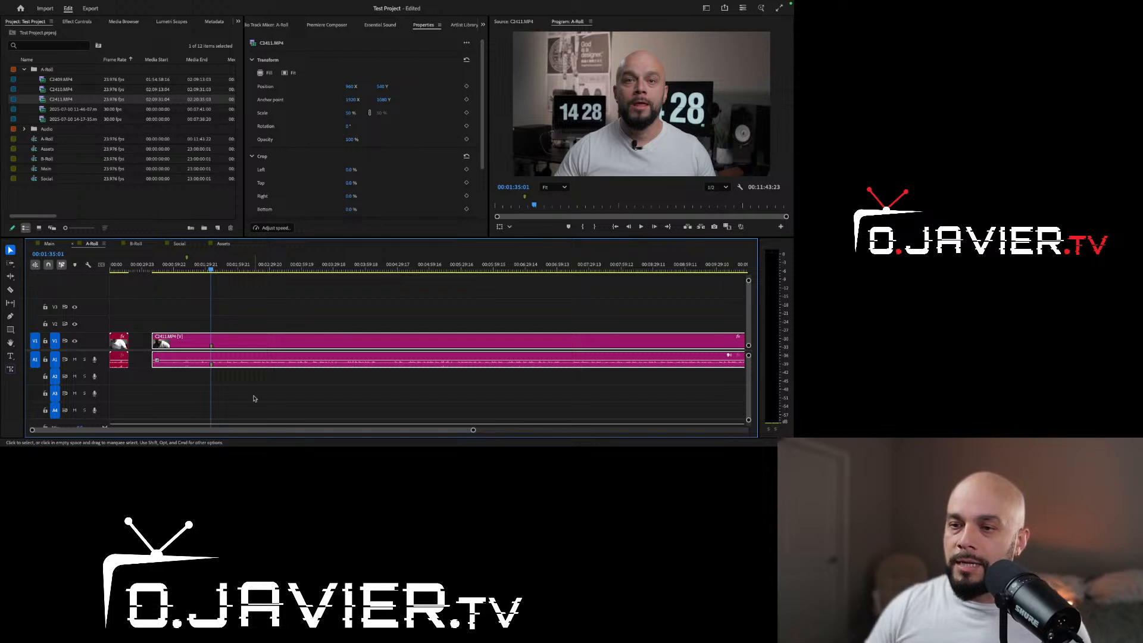
{"action": "left_click", "coordinate": [235, 303]}
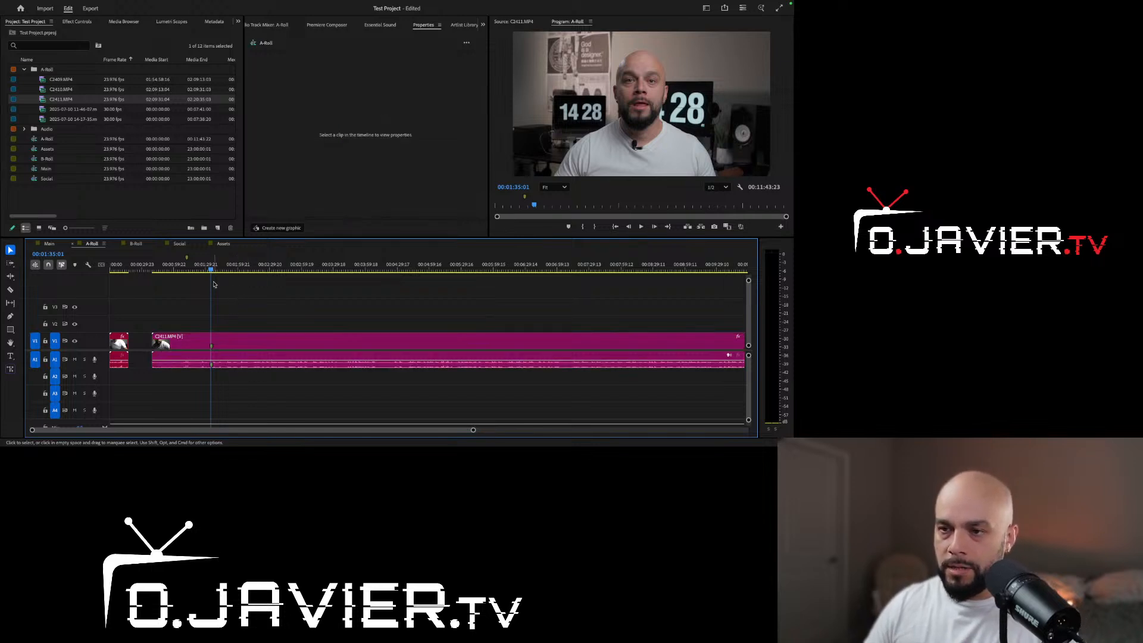
Step: Add sequence markers at 00:01:29:15, 00:01:59:03 and 00:02:28:14 in the A-Roll timeline
{"action": "left_click_drag", "start_coordinate": [213, 270], "coordinate": [205, 271]}
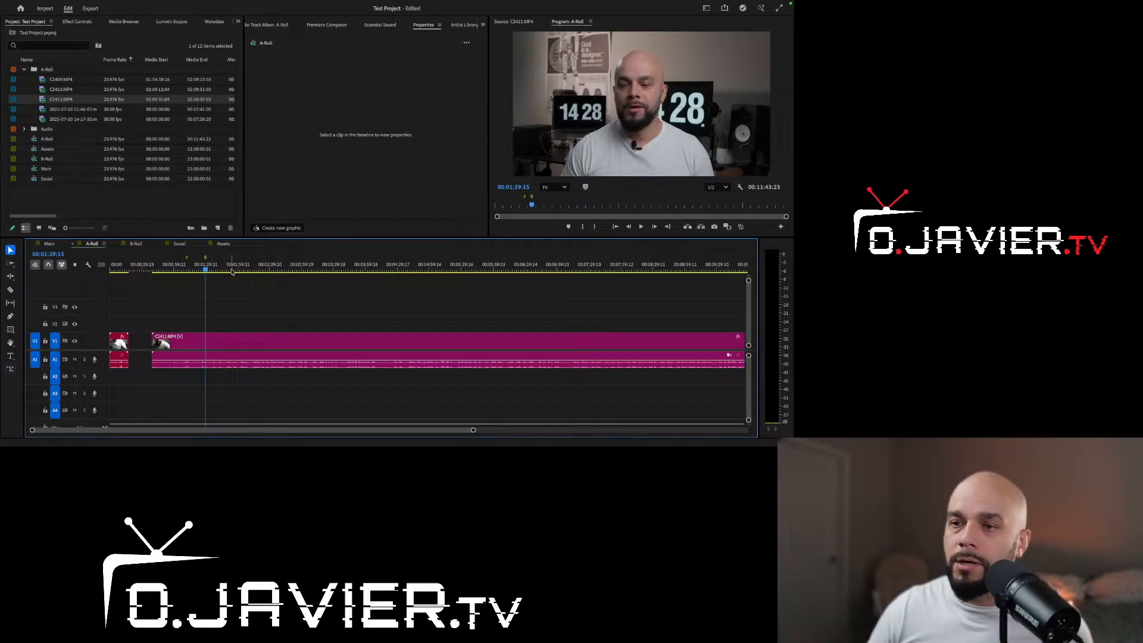
{"action": "left_click", "coordinate": [237, 269]}
{"action": "key", "text": "m"}
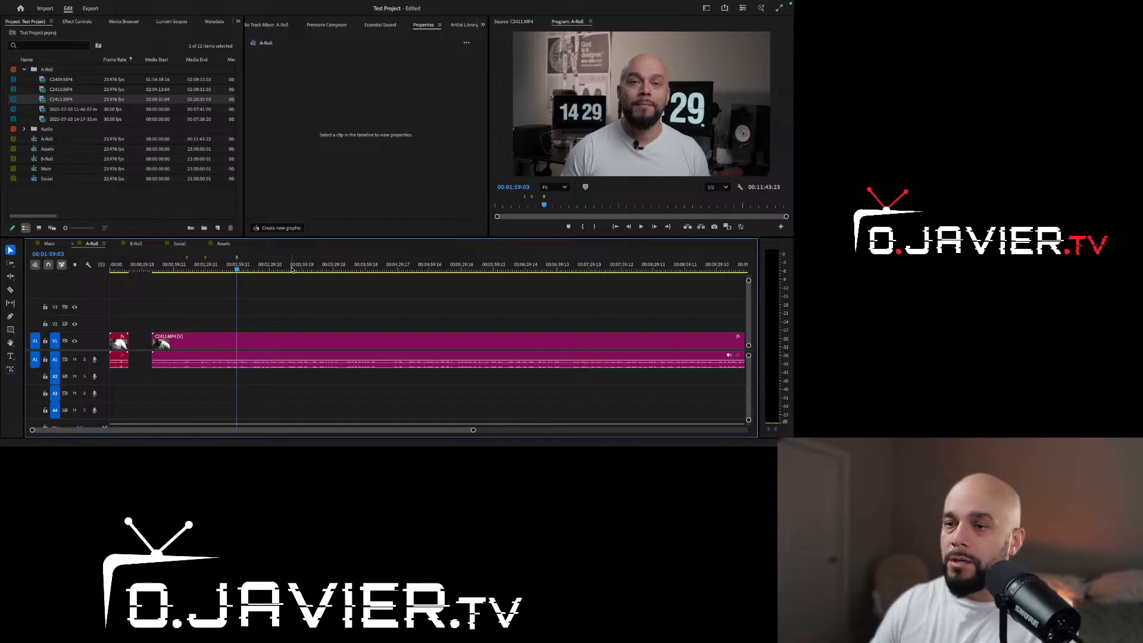
{"action": "left_click", "coordinate": [270, 268]}
{"action": "key", "text": "m"}
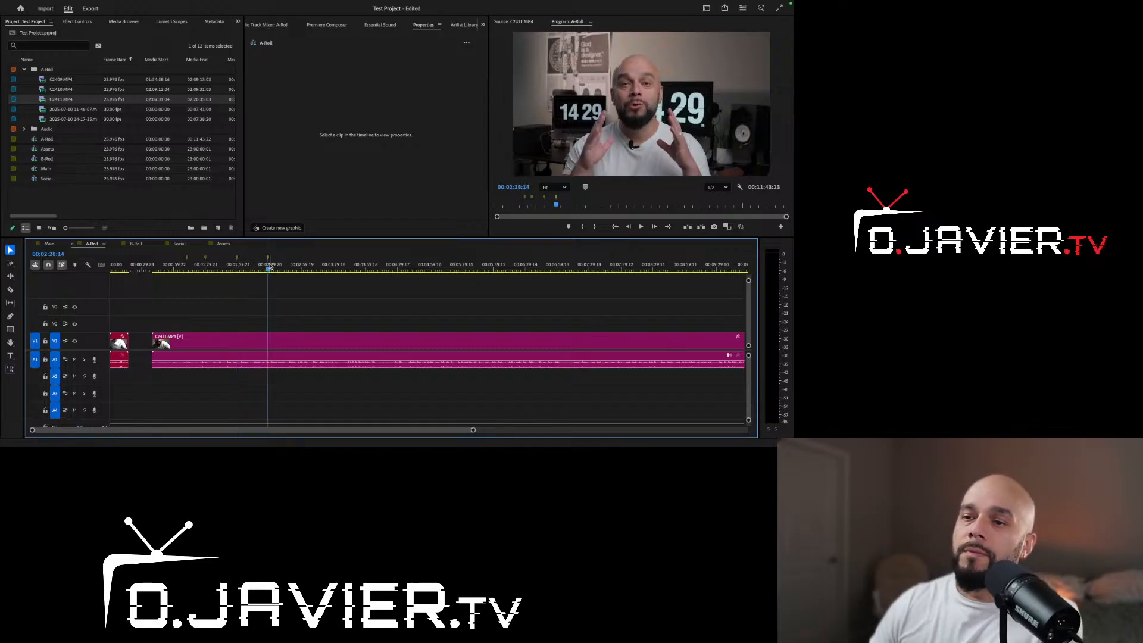
Step: Change the sequence marker at 00:02:28:14 to orange and return the playhead to near the start of the A-Roll sequence
{"action": "right_click", "coordinate": [268, 260]}
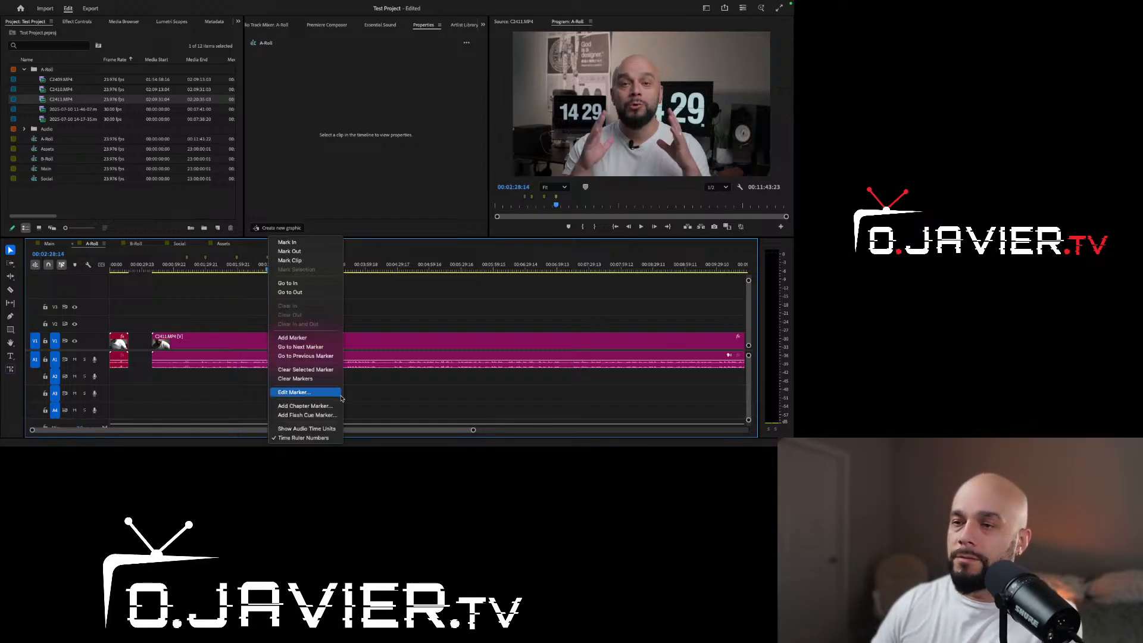
{"action": "left_click", "coordinate": [319, 391]}
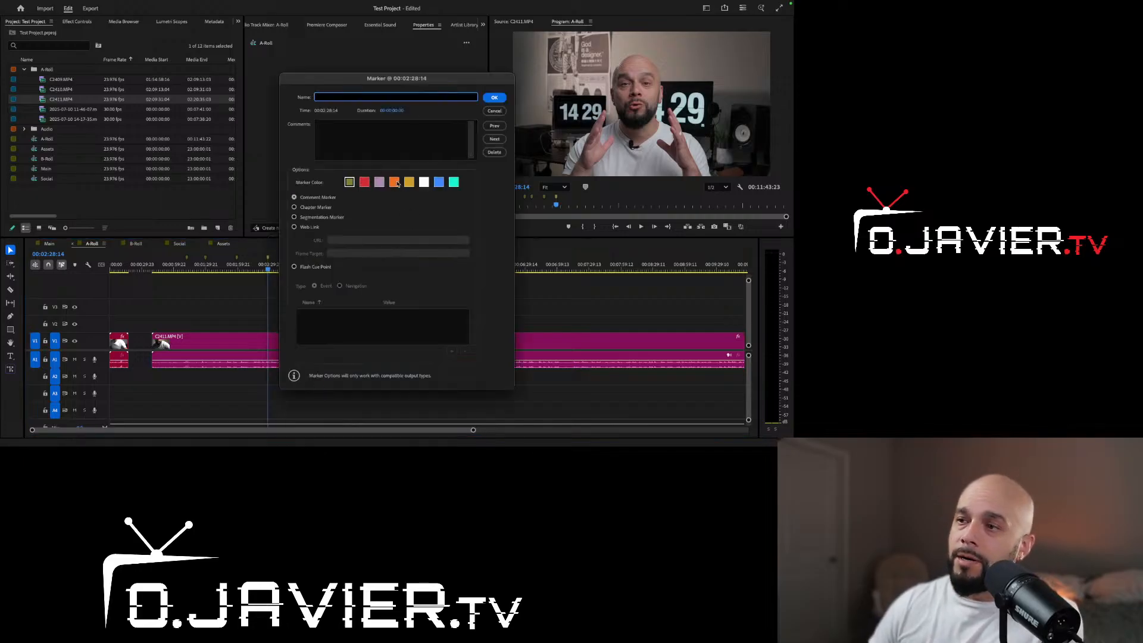
{"action": "left_click", "coordinate": [393, 182]}
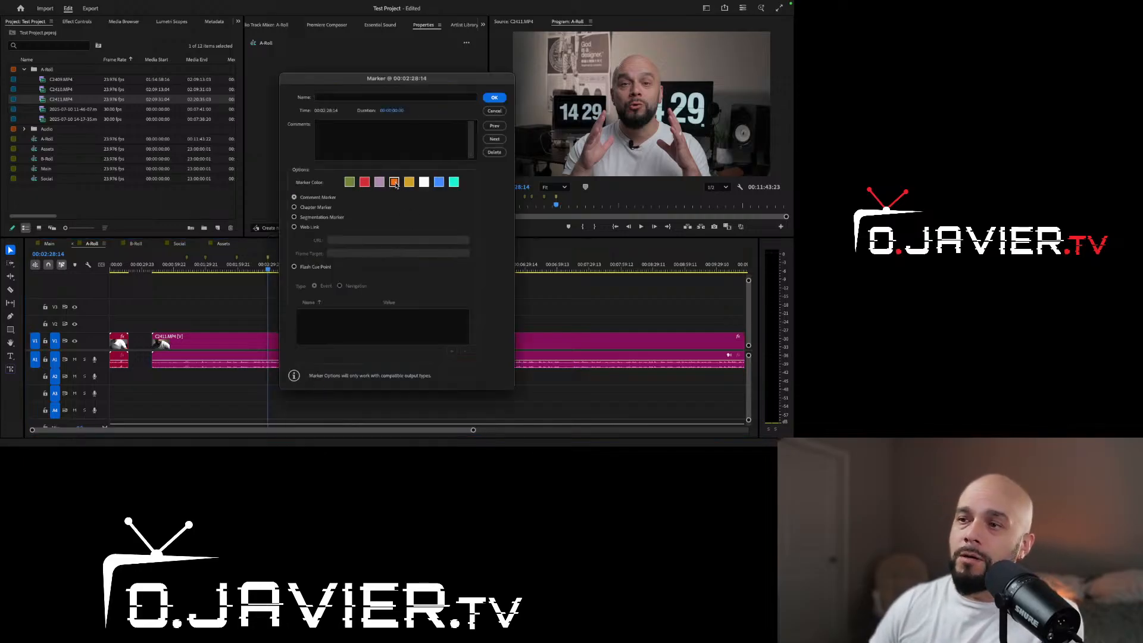
{"action": "left_click", "coordinate": [493, 98]}
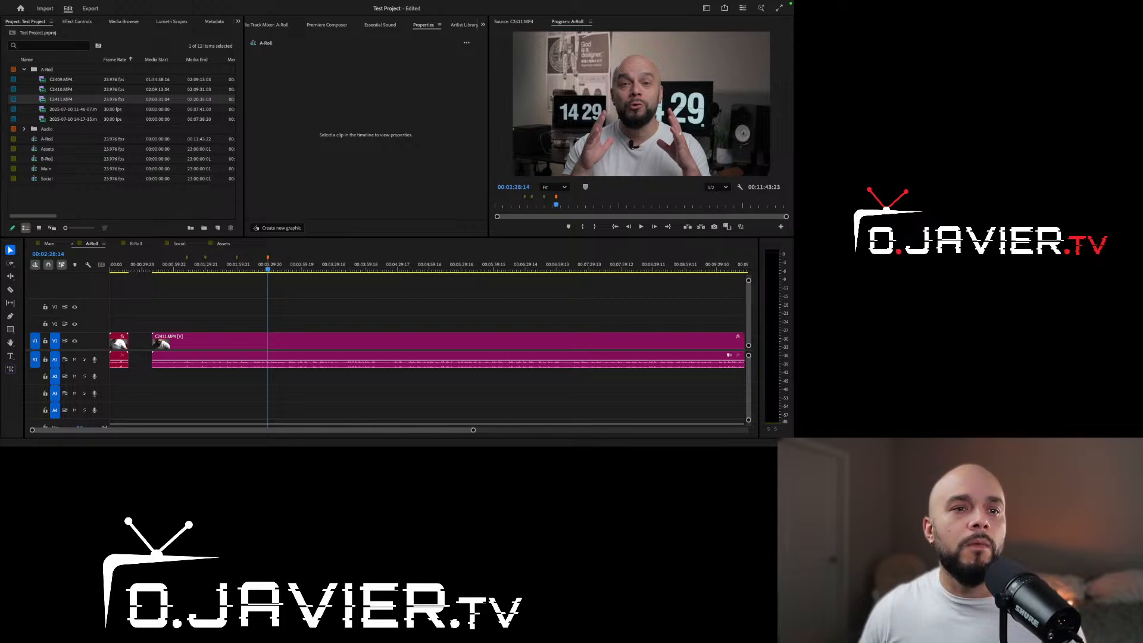
{"action": "left_click", "coordinate": [113, 267]}
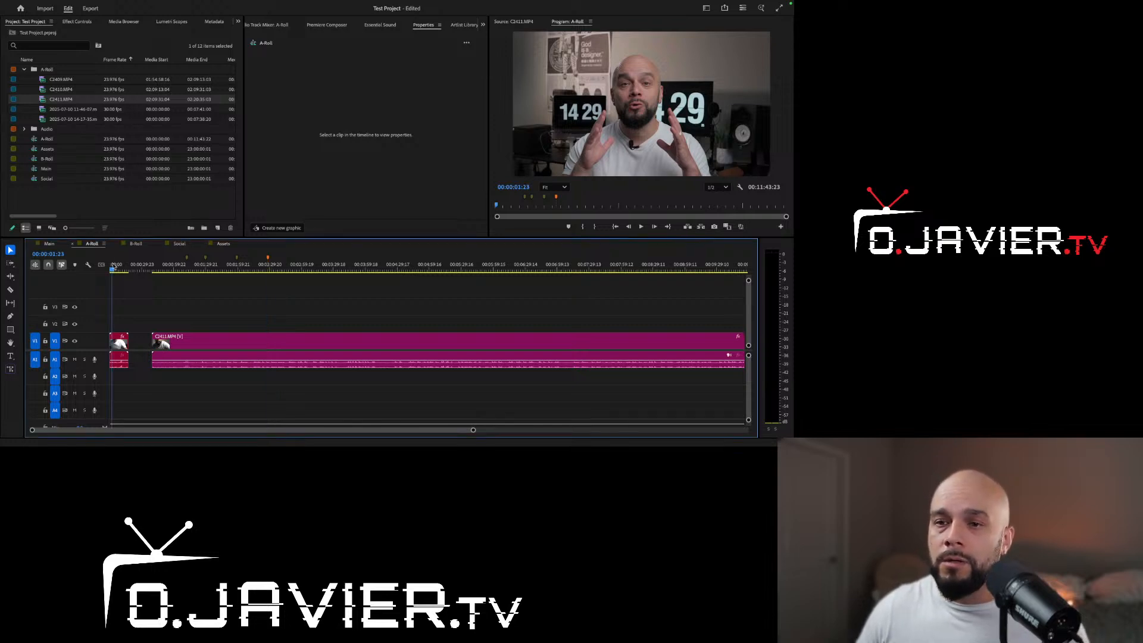
Step: Place C2409.MP4 in the B-Roll sequence about 24 seconds in, keep the existing sequence settings, and scrub through the clip
{"action": "left_click", "coordinate": [135, 243]}
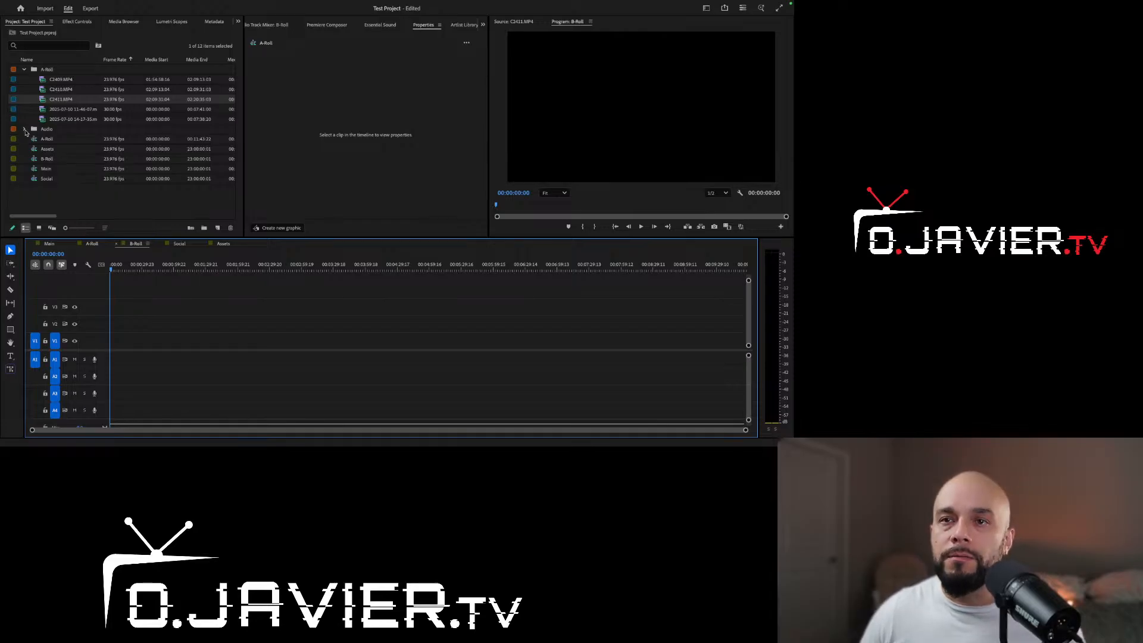
{"action": "left_click", "coordinate": [66, 80]}
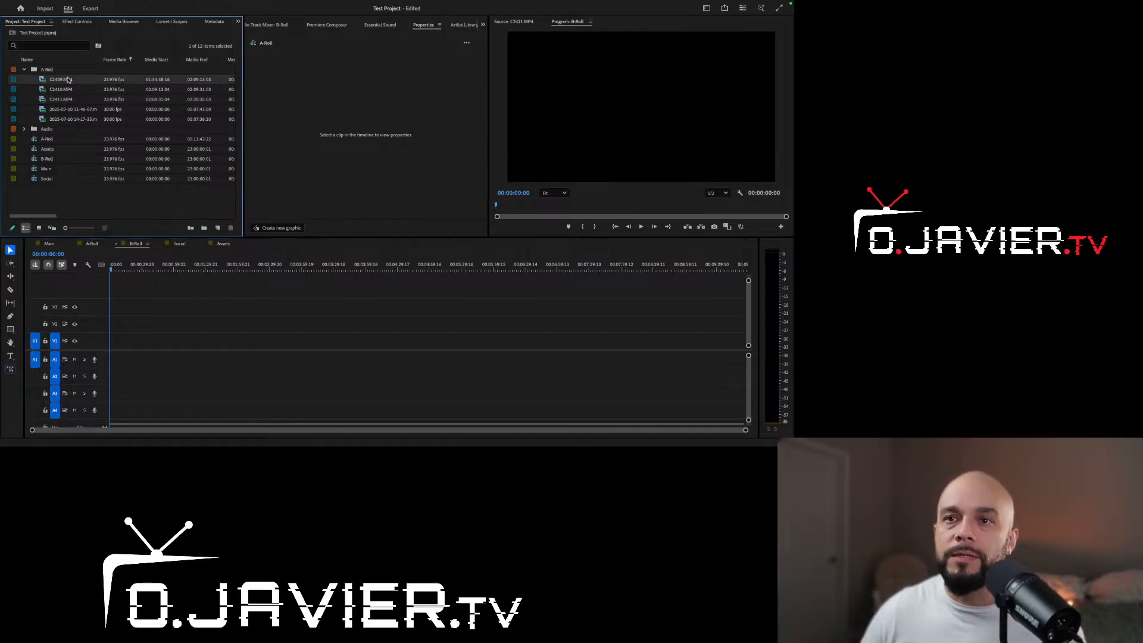
{"action": "left_click_drag", "start_coordinate": [67, 80], "coordinate": [138, 343]}
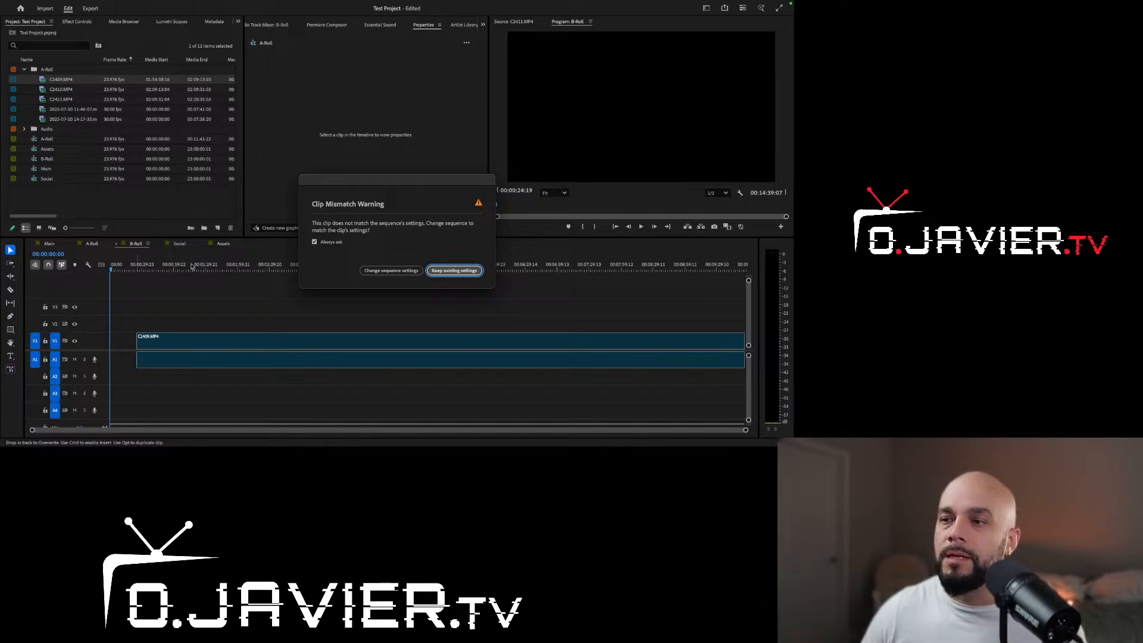
{"action": "left_click", "coordinate": [454, 271]}
{"action": "left_click_drag", "start_coordinate": [226, 268], "coordinate": [328, 269]}
Step: Give the C2409.MP4 clip in the B-Roll sequence the Mango label color
{"action": "right_click", "coordinate": [238, 344]}
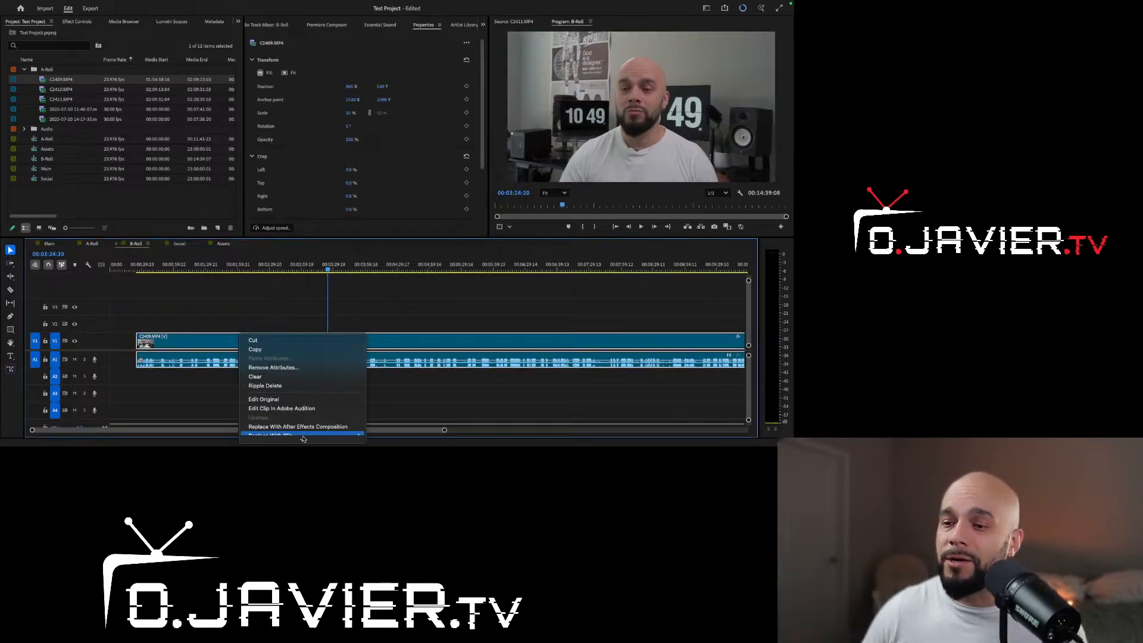
{"action": "mouse_move", "coordinate": [304, 439]}
{"action": "scroll", "coordinate": [303, 439], "scroll_direction": "down", "scroll_amount": 4}
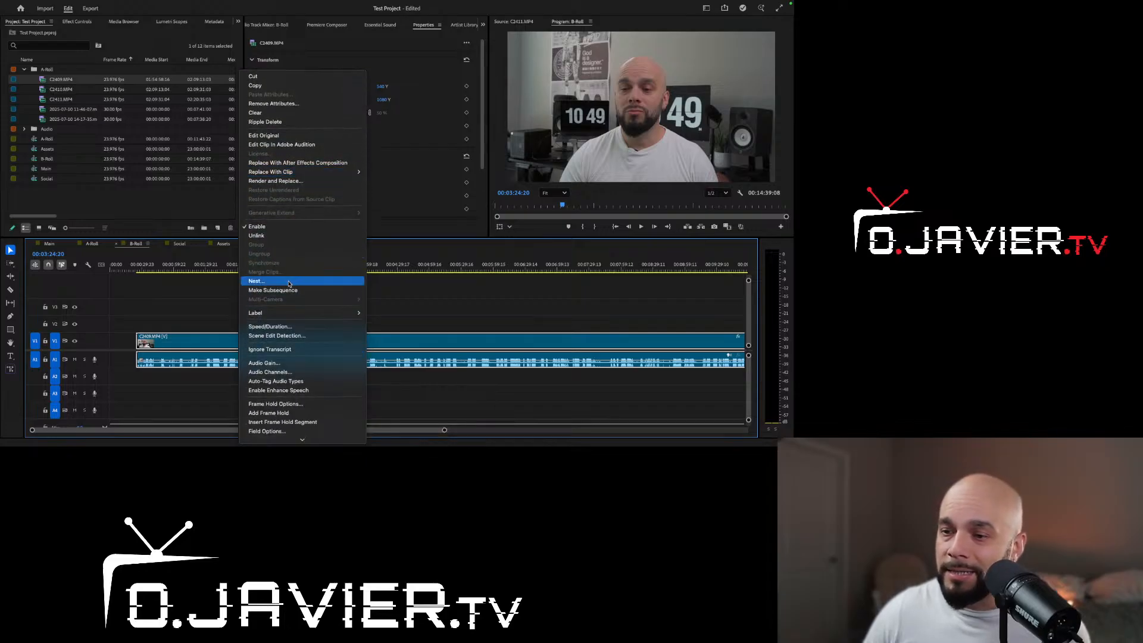
{"action": "mouse_move", "coordinate": [287, 313]}
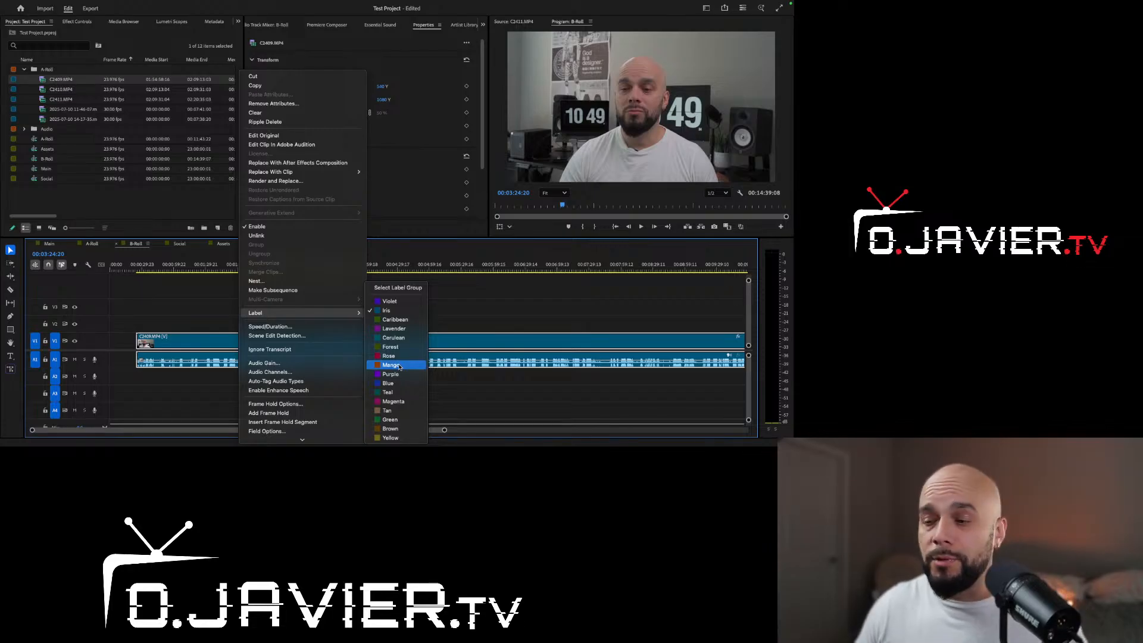
{"action": "left_click", "coordinate": [399, 367]}
{"action": "left_click", "coordinate": [241, 325]}
{"action": "left_click", "coordinate": [201, 269]}
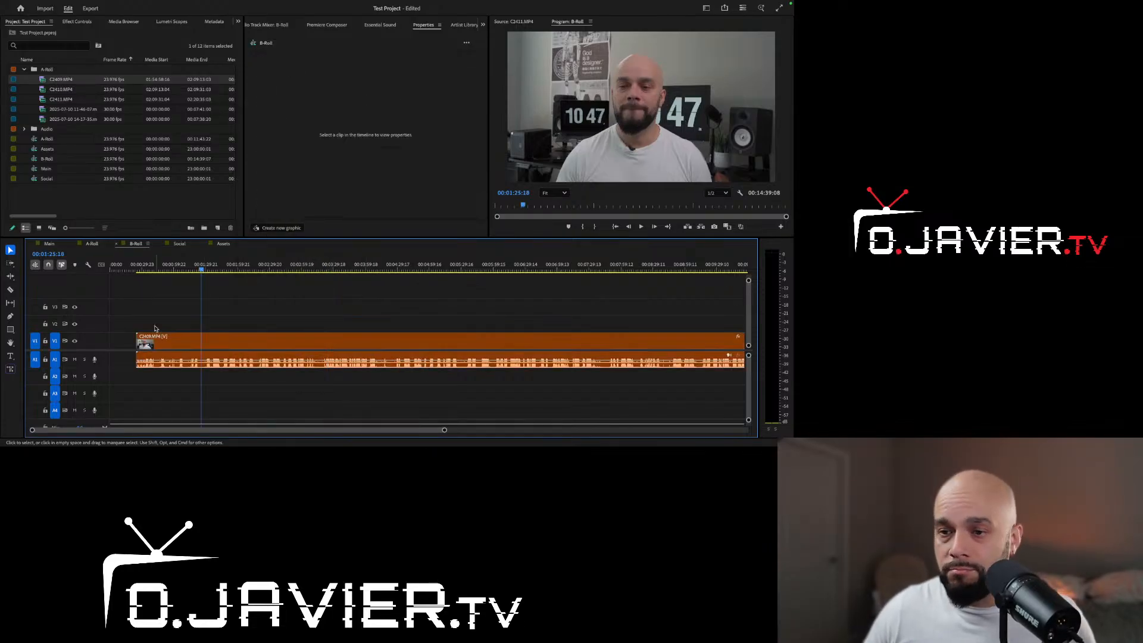
Step: Preview the first clip in the A-Roll sequence and mark its full length as the in-to-out range
{"action": "left_click", "coordinate": [48, 244]}
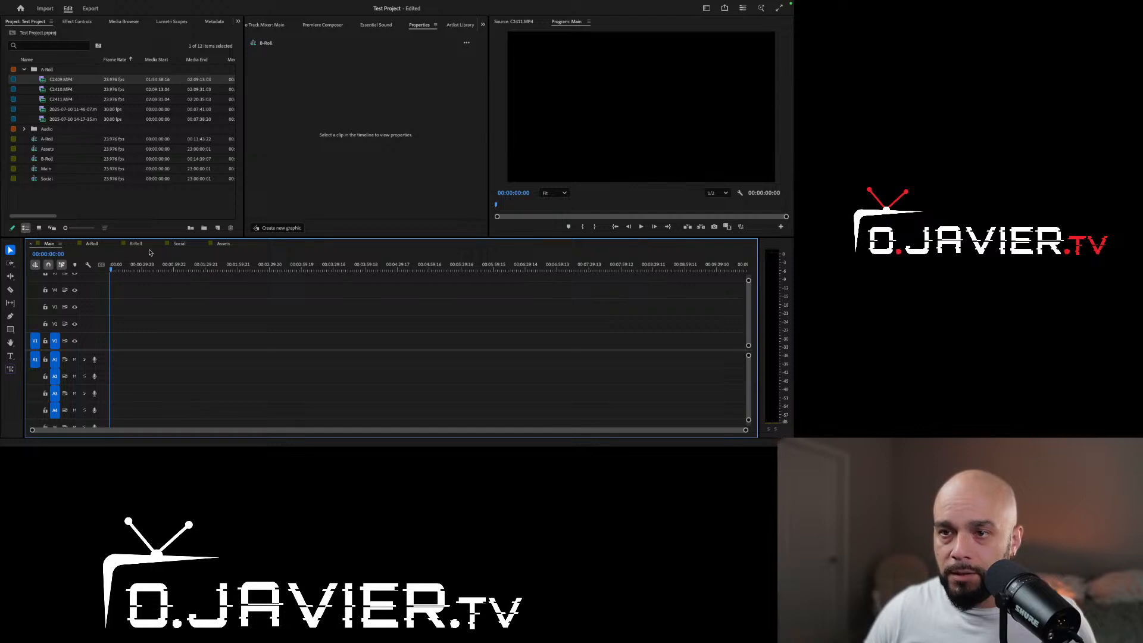
{"action": "left_click", "coordinate": [91, 244]}
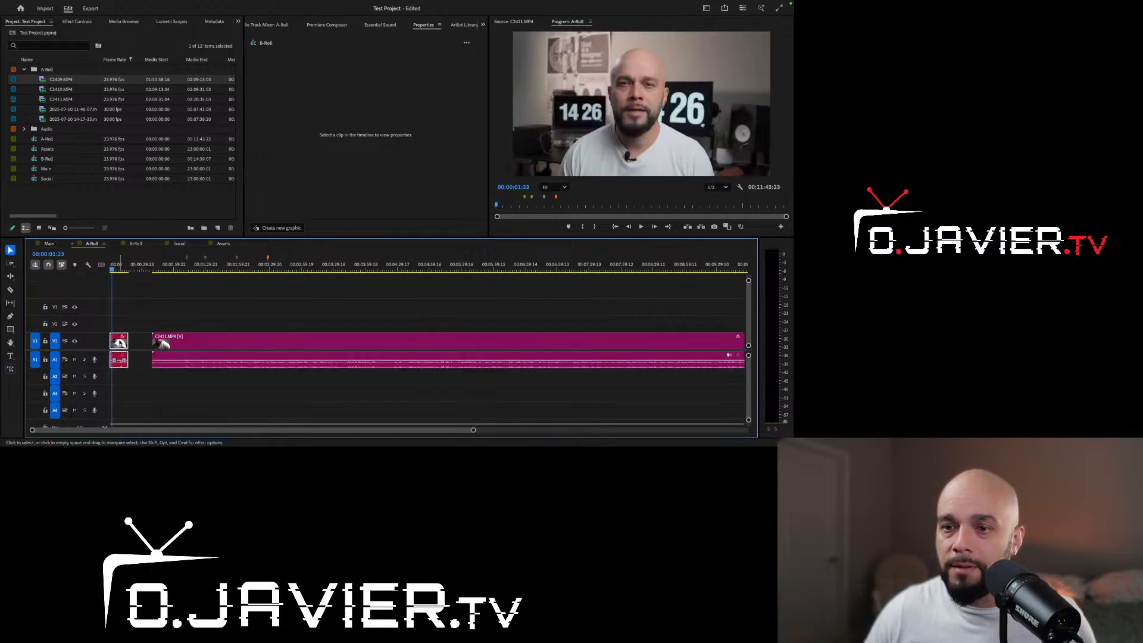
{"action": "left_click", "coordinate": [119, 341]}
{"action": "key", "text": "space"}
{"action": "key", "text": "space"}
{"action": "key", "text": "x"}
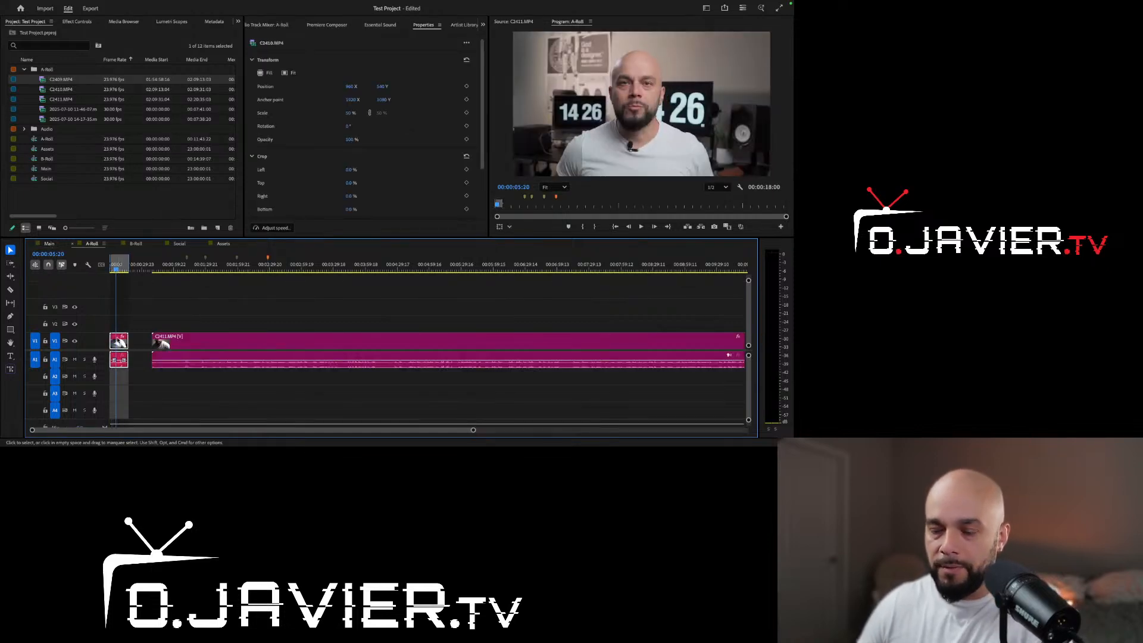
Step: Isolate a short middle section of the first A-Roll clip with the Razor tool and copy it into the Main sequence about 9 seconds in
{"action": "key", "text": "c"}
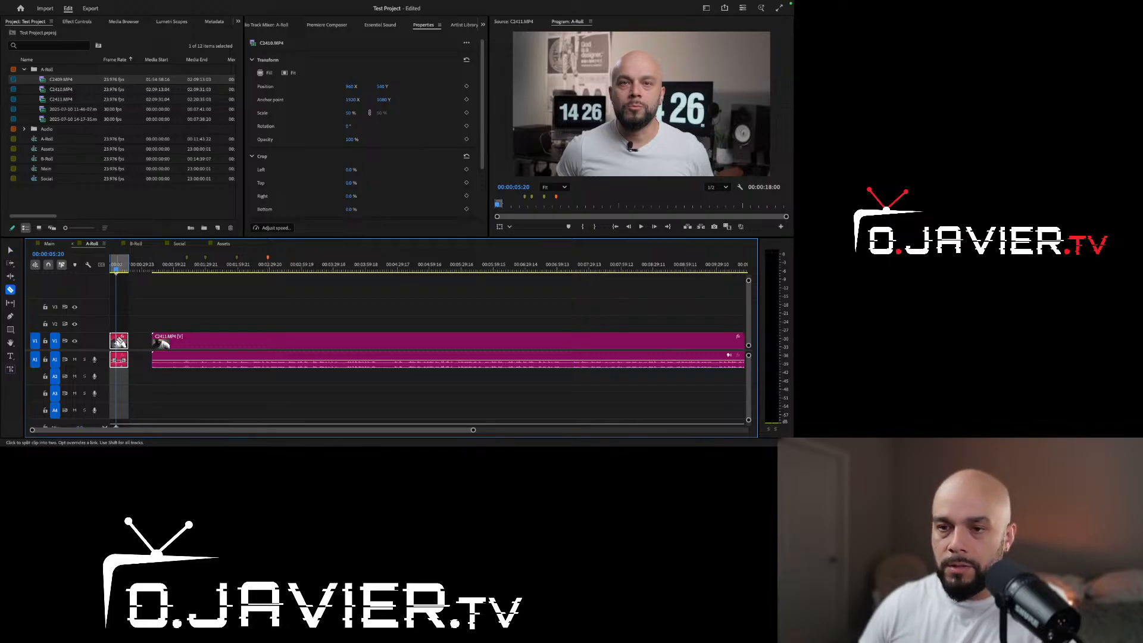
{"action": "left_click", "coordinate": [119, 342]}
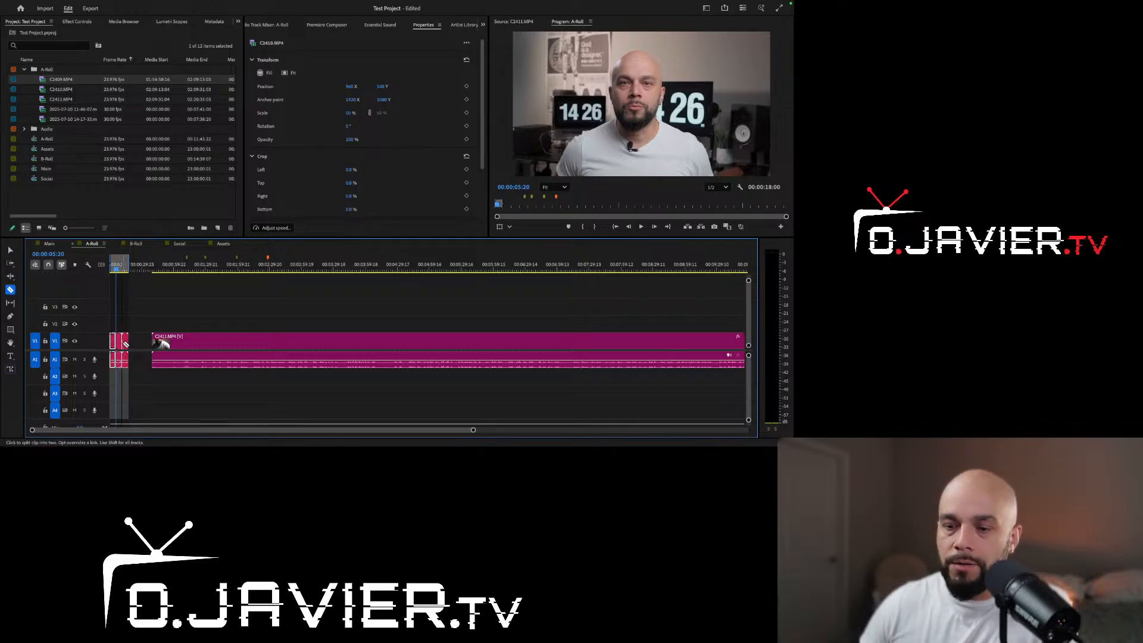
{"action": "key", "text": "v"}
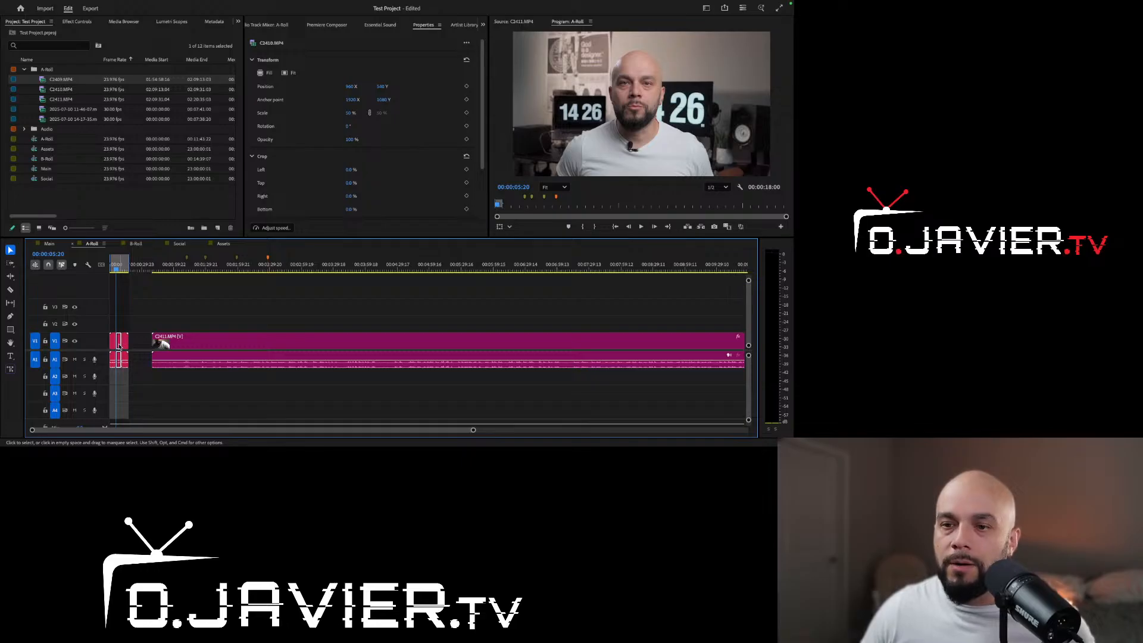
{"action": "left_click", "coordinate": [50, 244]}
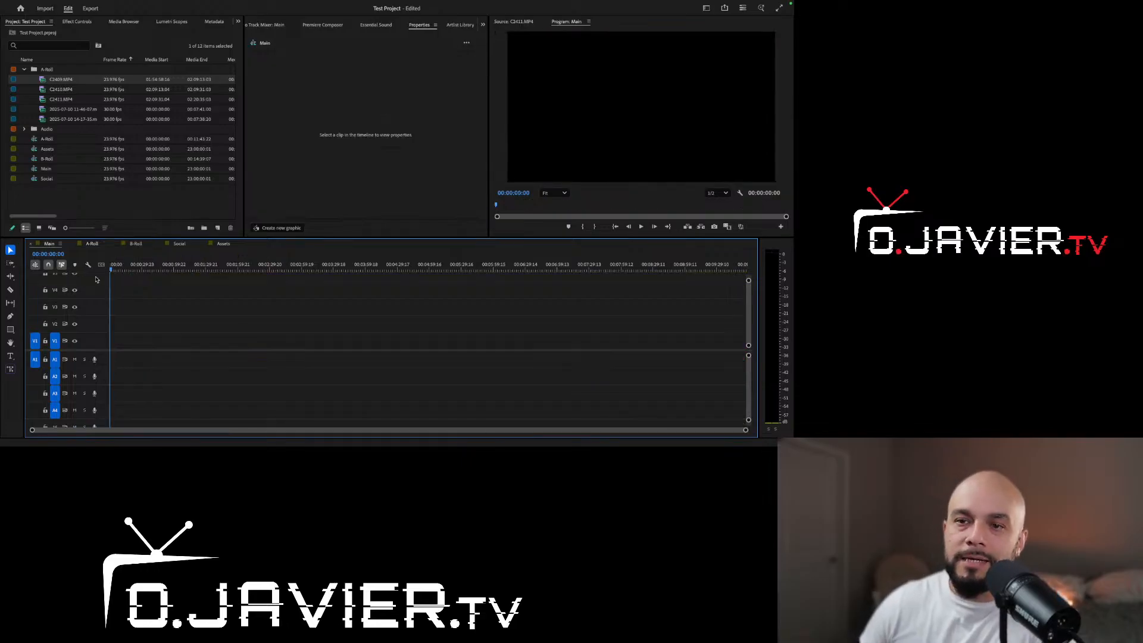
{"action": "left_click", "coordinate": [122, 271]}
{"action": "key", "text": "ctrl+v"}
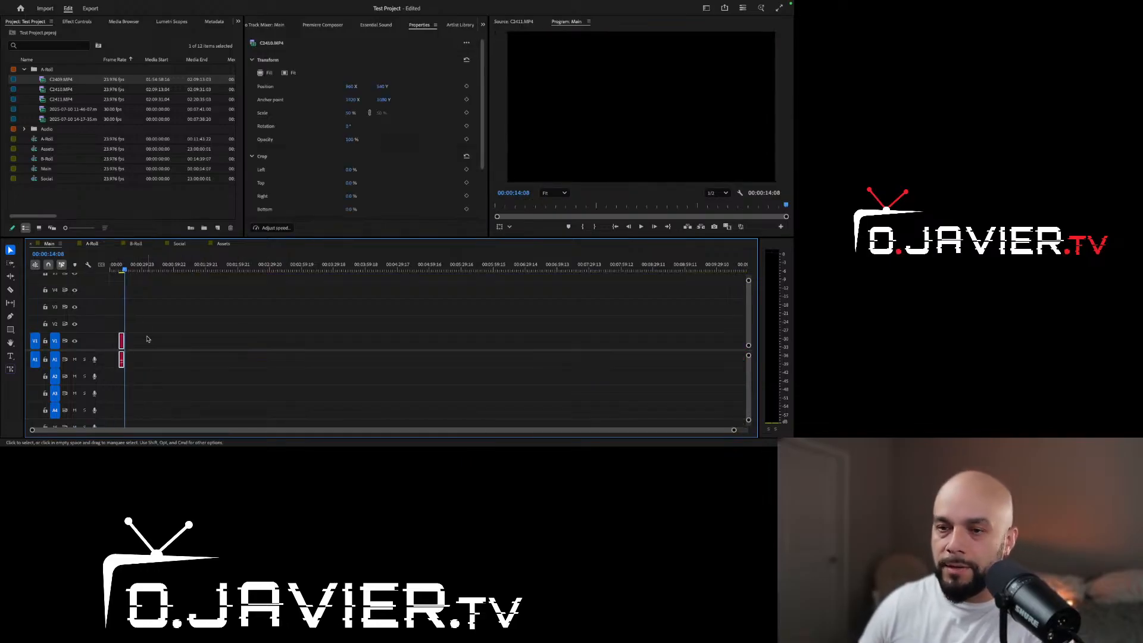
Step: In the A-Roll sequence, split C2411.MP4 at 00:01:12:13 and at the next marker, and select the segment between the cuts
{"action": "left_click", "coordinate": [93, 244]}
{"action": "left_click", "coordinate": [188, 267]}
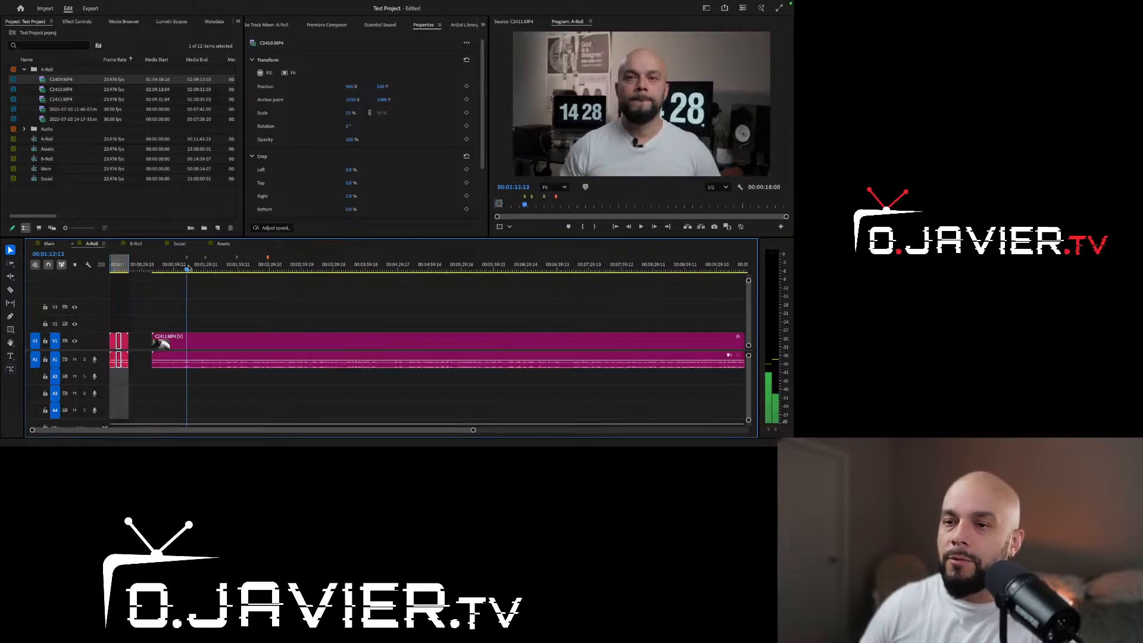
{"action": "key", "text": "c"}
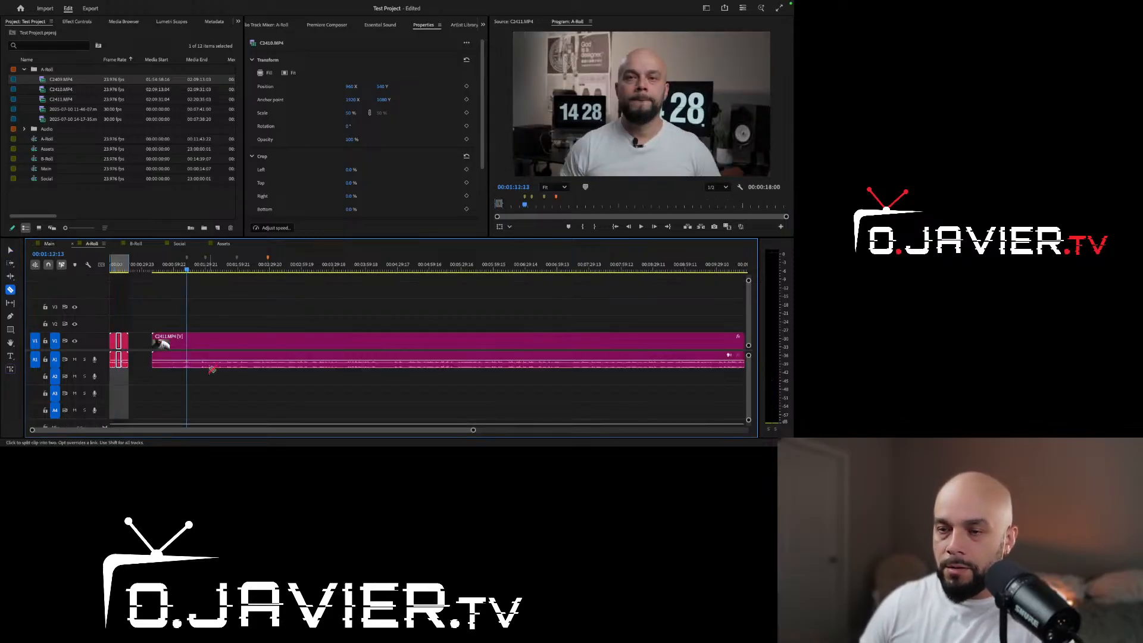
{"action": "left_click", "coordinate": [187, 344]}
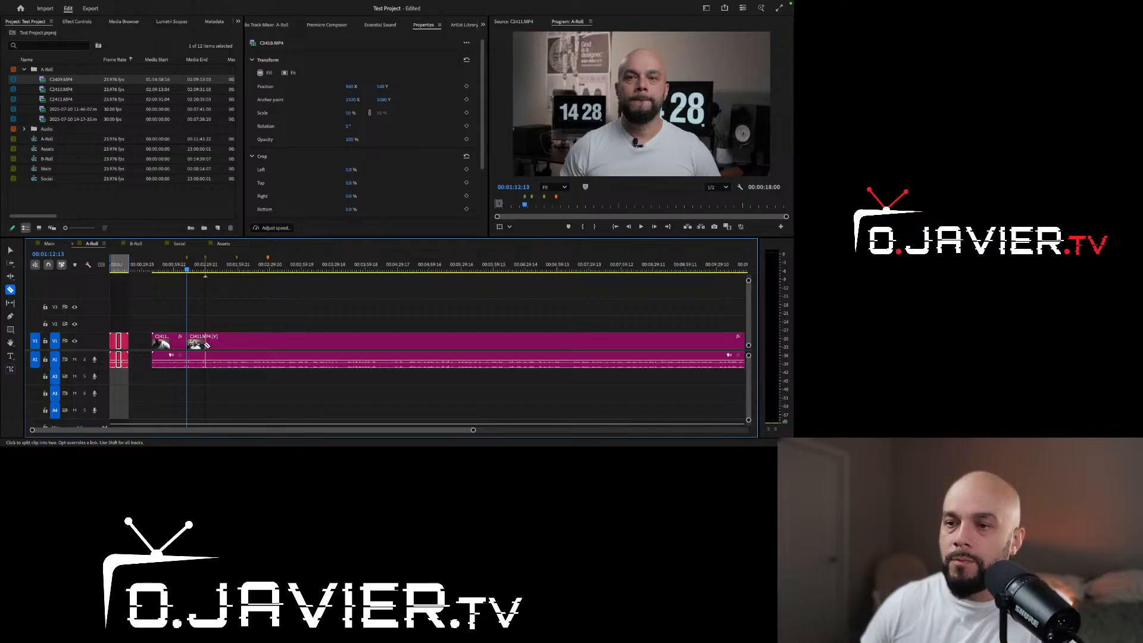
{"action": "left_click", "coordinate": [205, 346]}
{"action": "key", "text": "v"}
{"action": "left_click", "coordinate": [195, 358]}
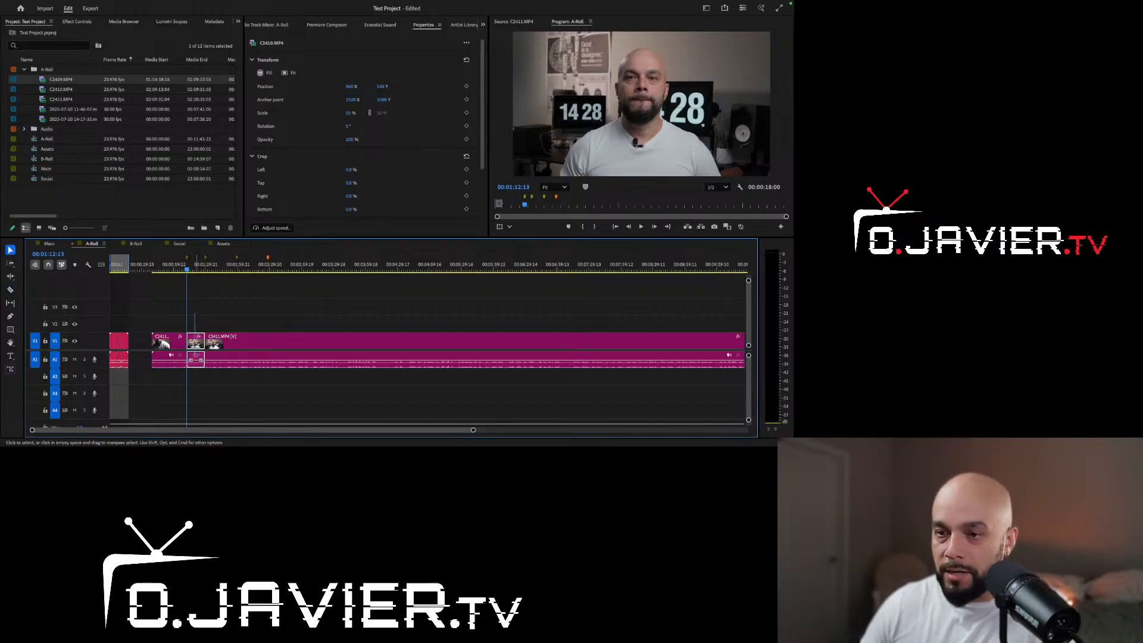
Step: Paste the C2411.MP4 segment into the Main sequence directly after the first clip and set the playhead to 00:00:28:08
{"action": "left_click", "coordinate": [49, 244]}
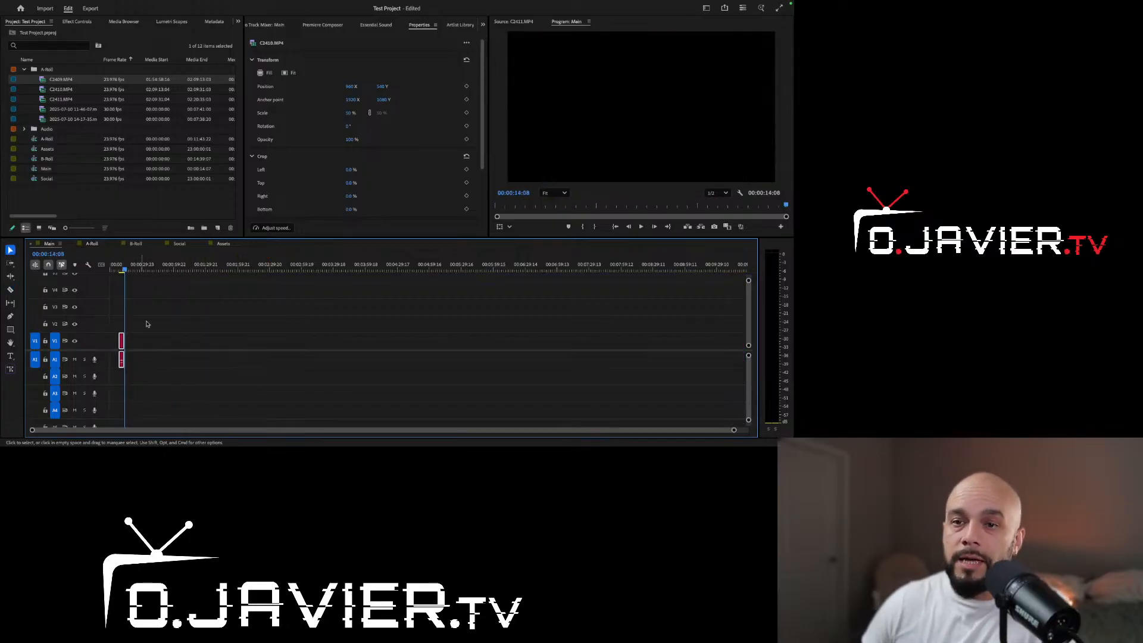
{"action": "key", "text": "ctrl+v"}
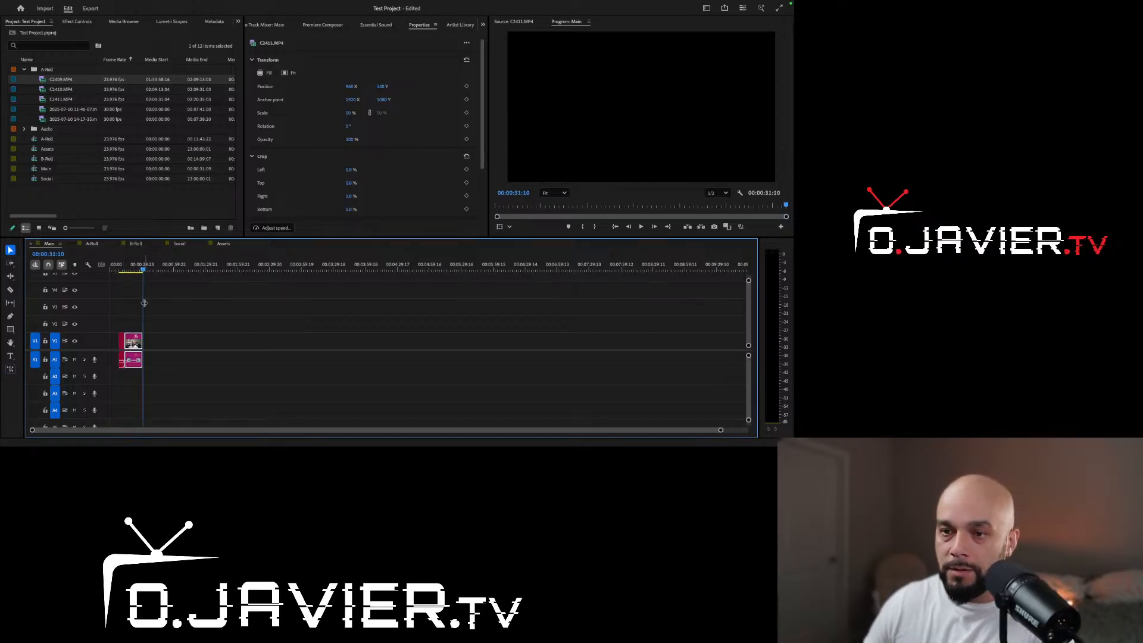
{"action": "left_click", "coordinate": [232, 369]}
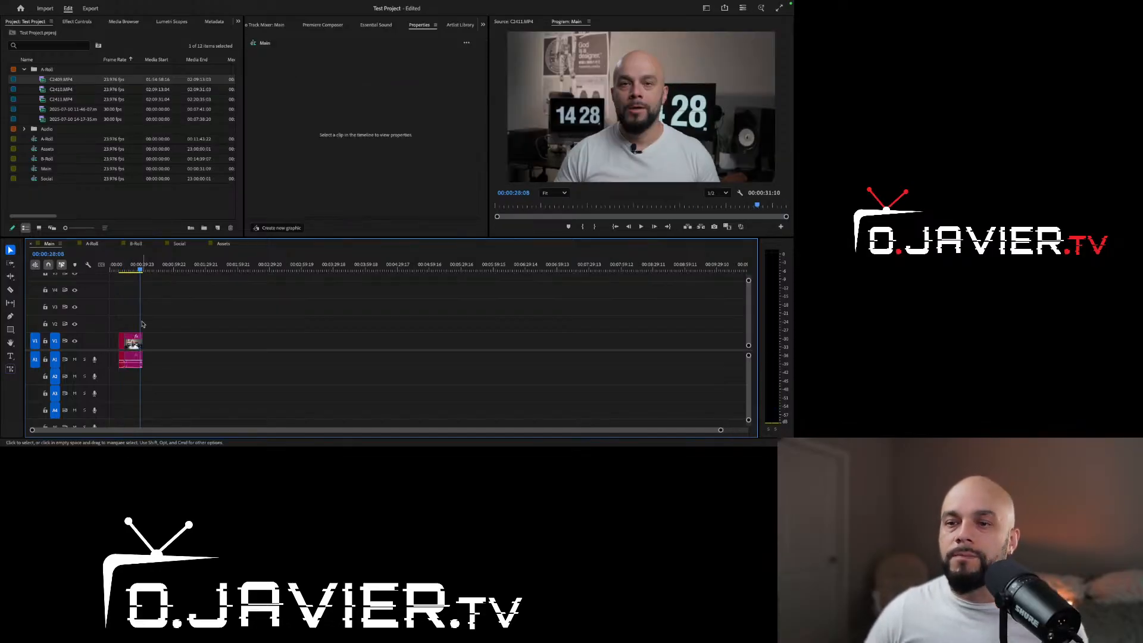
Step: Group the A-Roll, Assets, B-Roll, Main and Social sequences into a new bin named Sequences and collapse it
{"action": "left_click", "coordinate": [24, 70]}
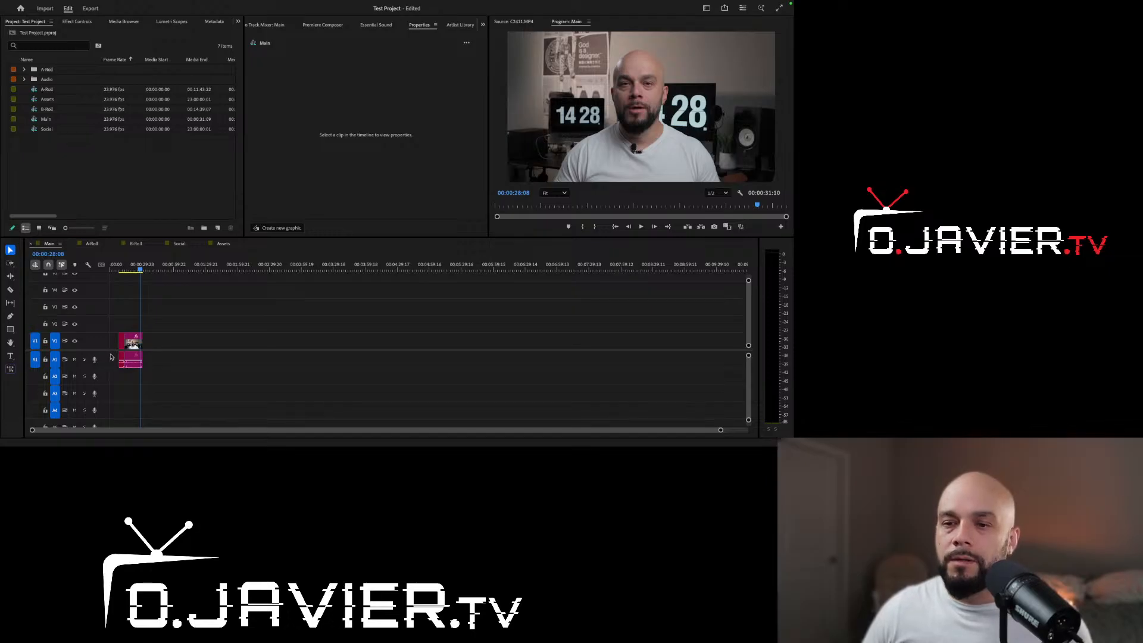
{"action": "left_click", "coordinate": [134, 176]}
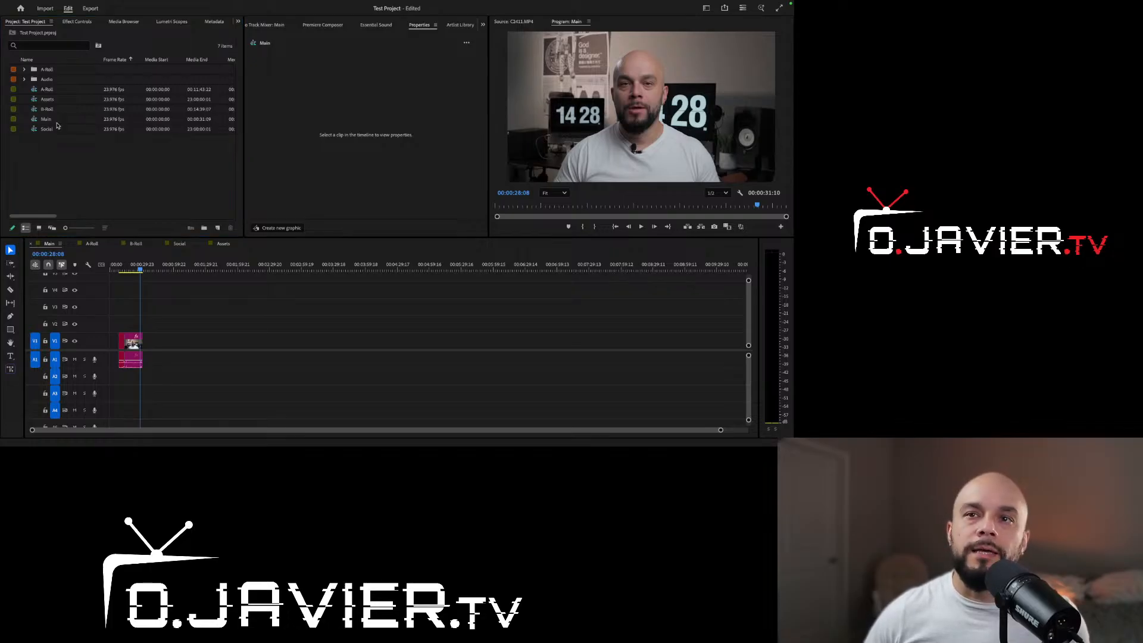
{"action": "left_click", "coordinate": [119, 168]}
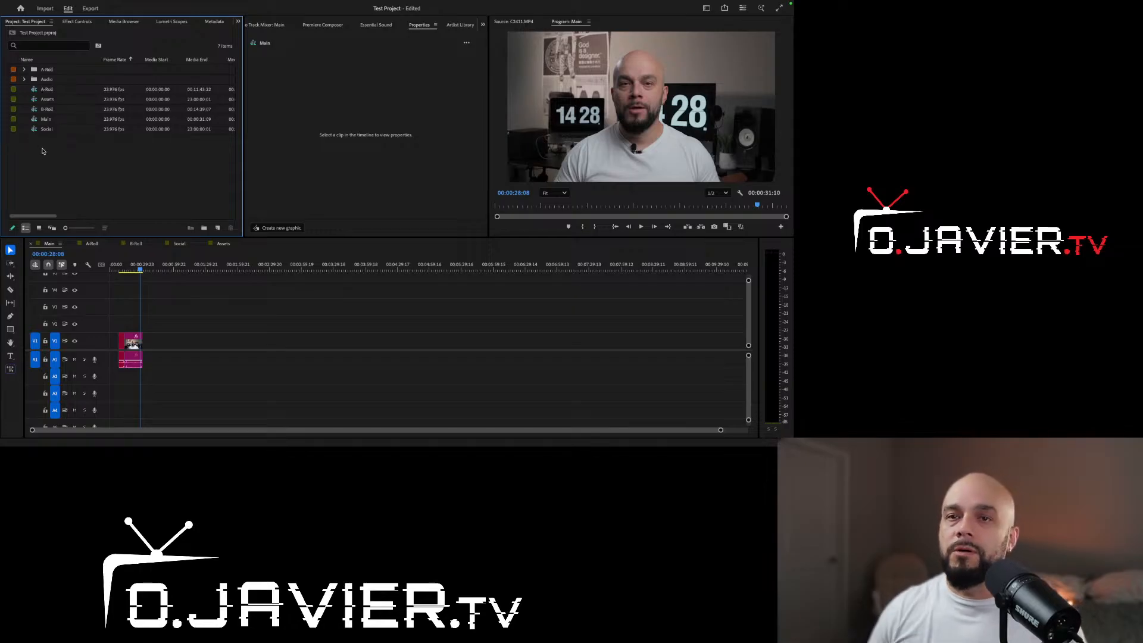
{"action": "left_click_drag", "start_coordinate": [42, 151], "coordinate": [56, 90]}
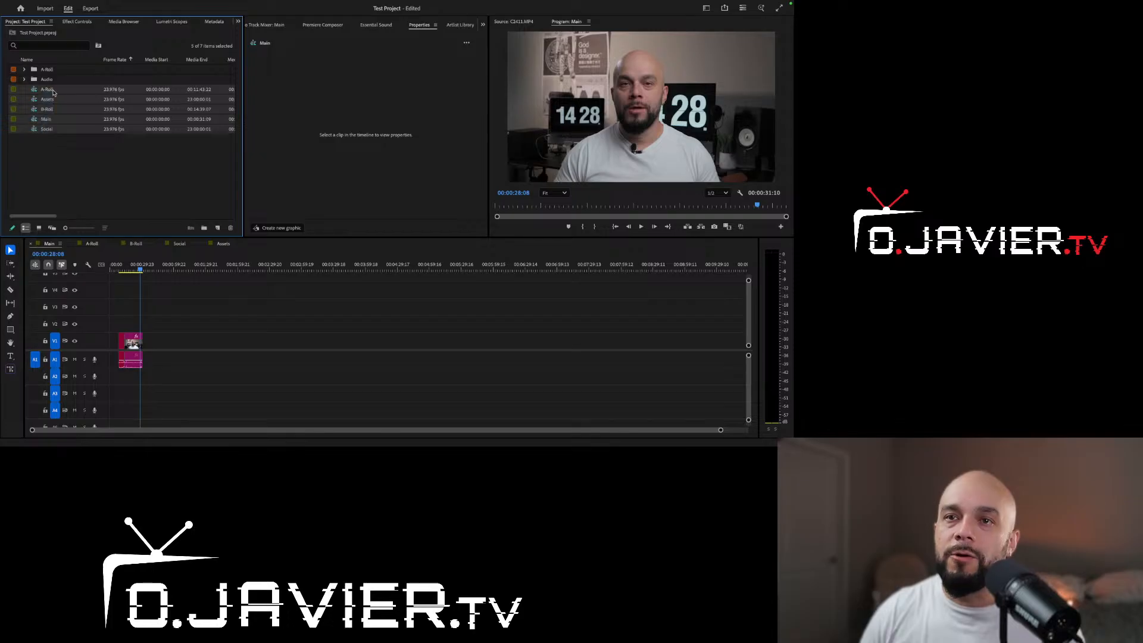
{"action": "right_click", "coordinate": [56, 89]}
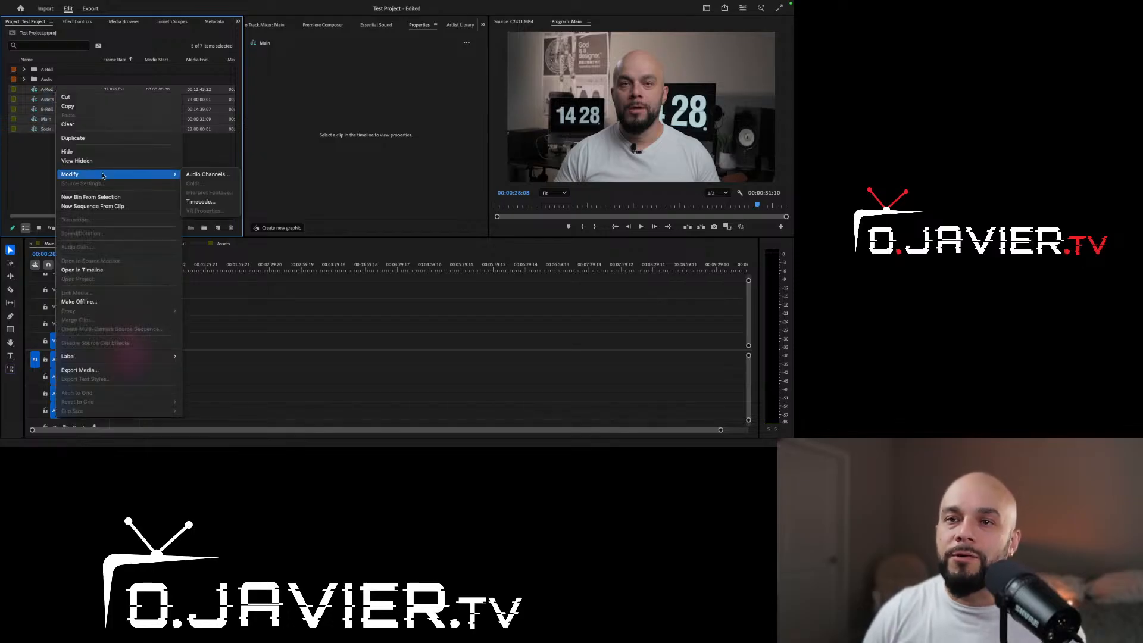
{"action": "left_click", "coordinate": [106, 197]}
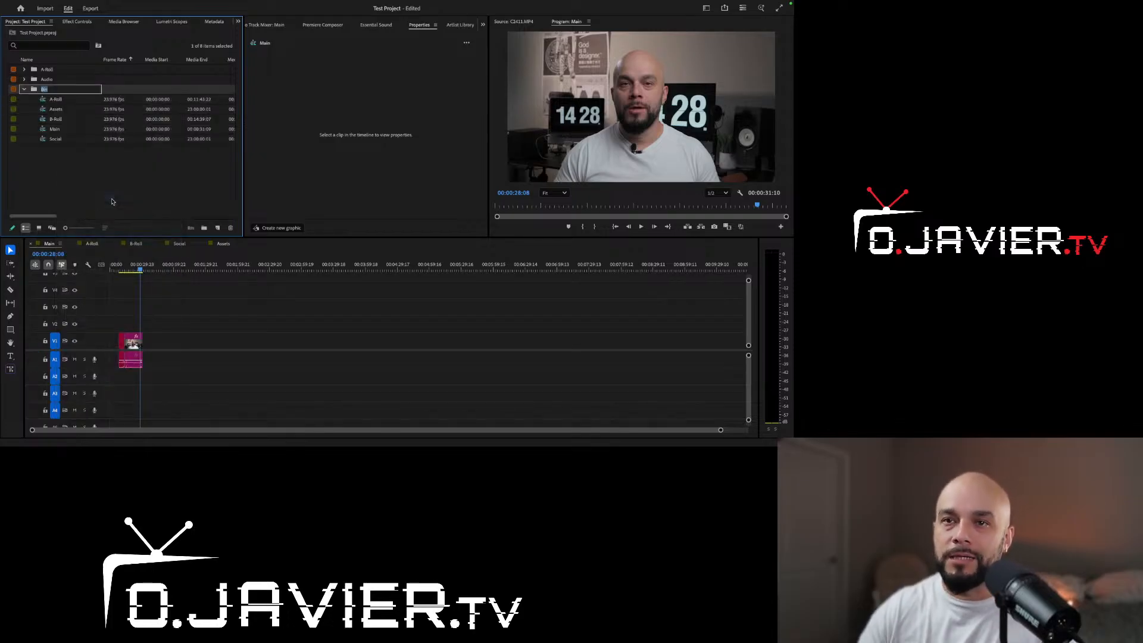
{"action": "type", "text": "SEqu"}
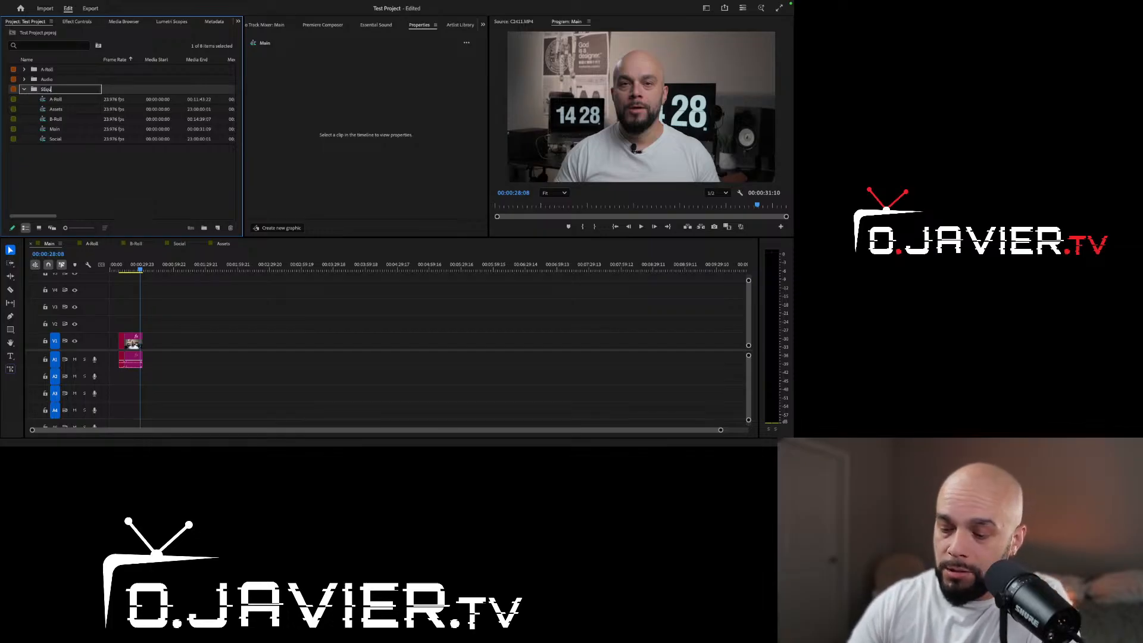
{"action": "type", "text": "ences"}
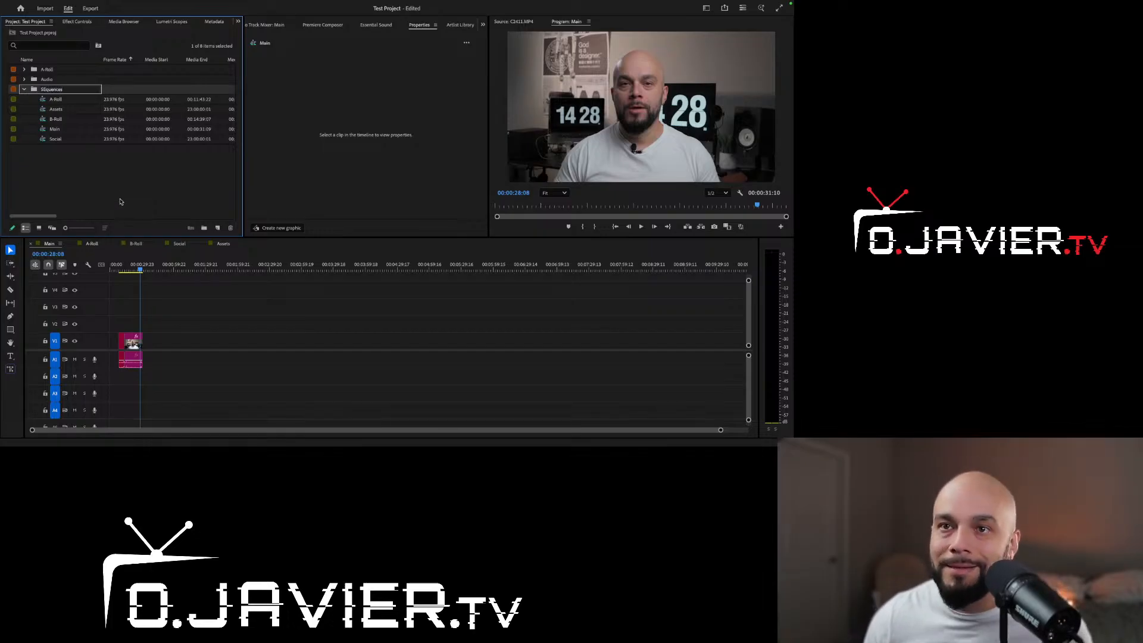
{"action": "left_click", "coordinate": [46, 89]}
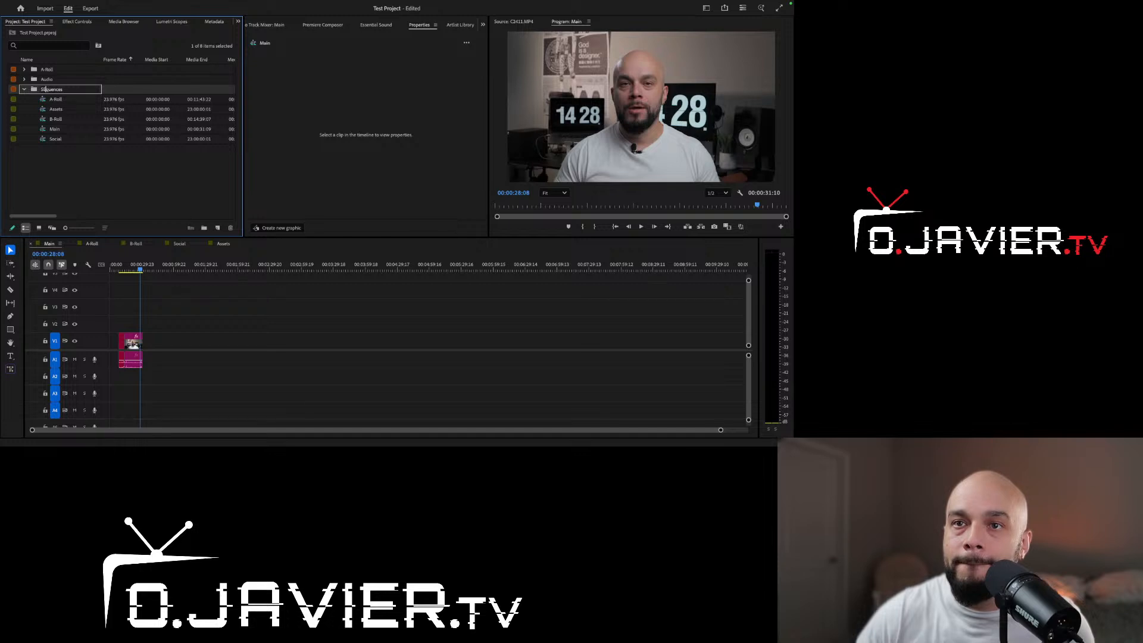
{"action": "key", "text": "BackSpace"}
{"action": "type", "text": "e"}
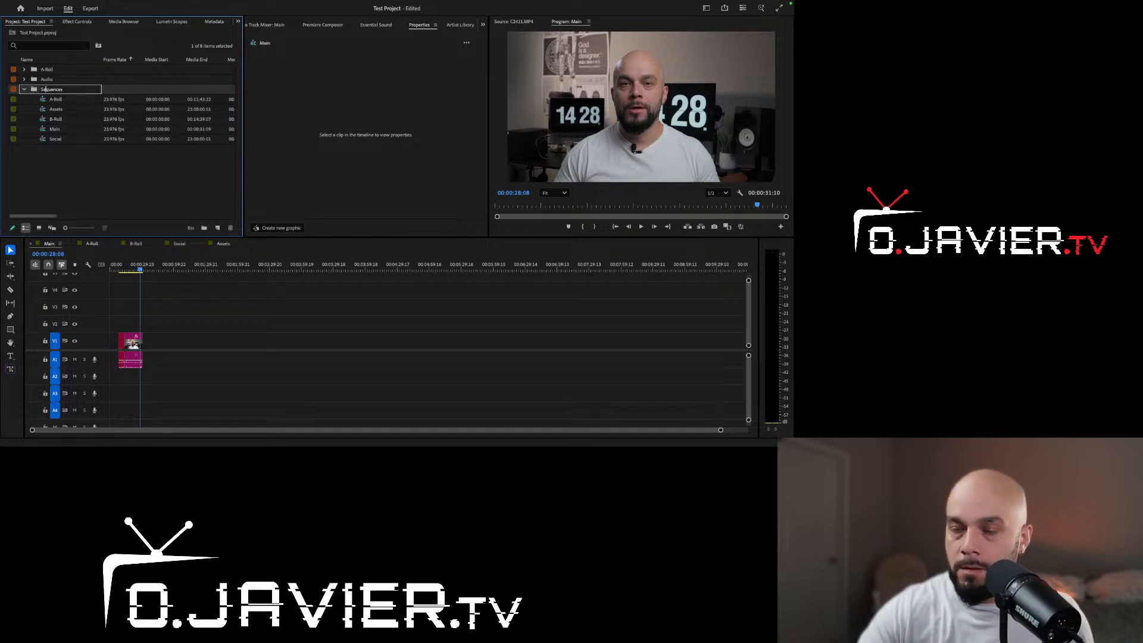
{"action": "left_click", "coordinate": [151, 194]}
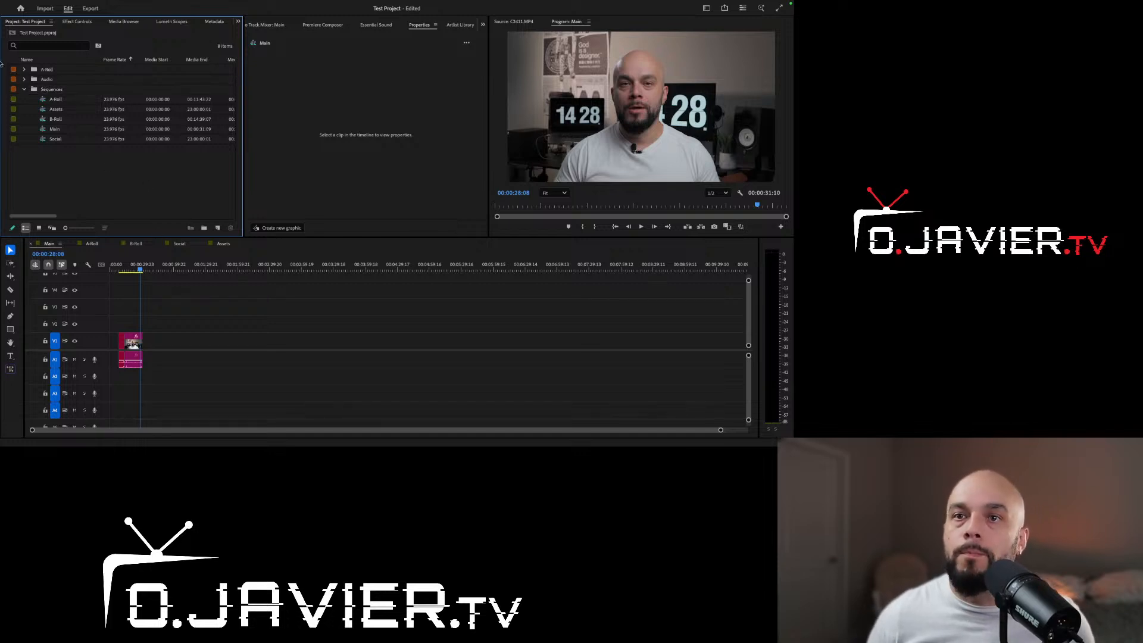
{"action": "left_click", "coordinate": [25, 89]}
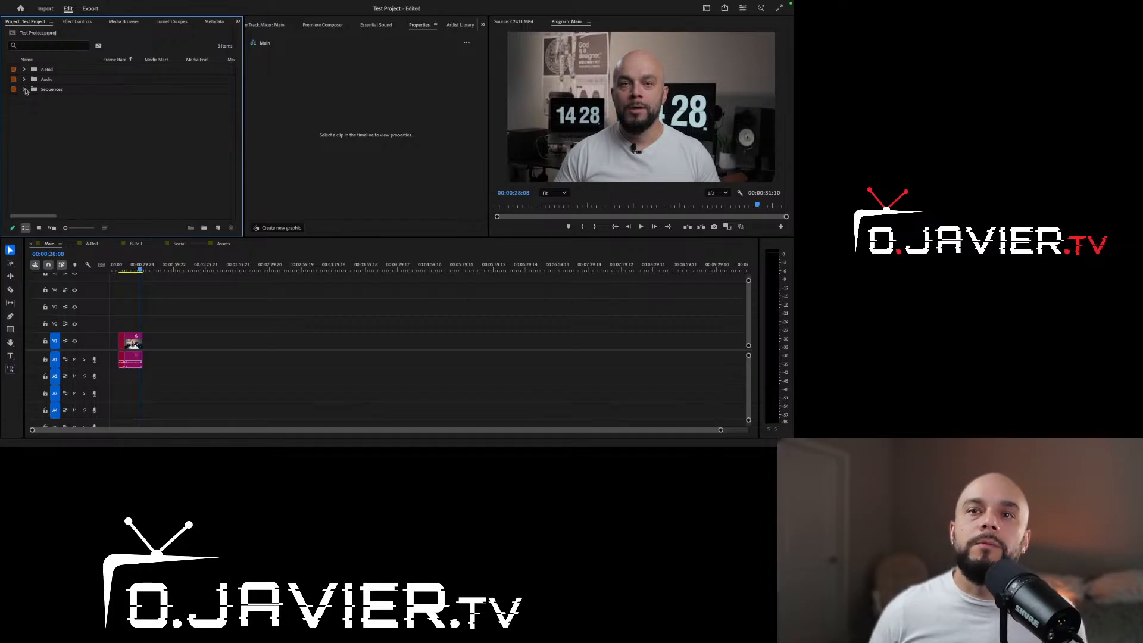
Step: Review the contents of the A-Roll, Audio, LAV Mic and Sequences bins, leaving them all collapsed
{"action": "left_click", "coordinate": [25, 69]}
{"action": "left_click", "coordinate": [25, 70]}
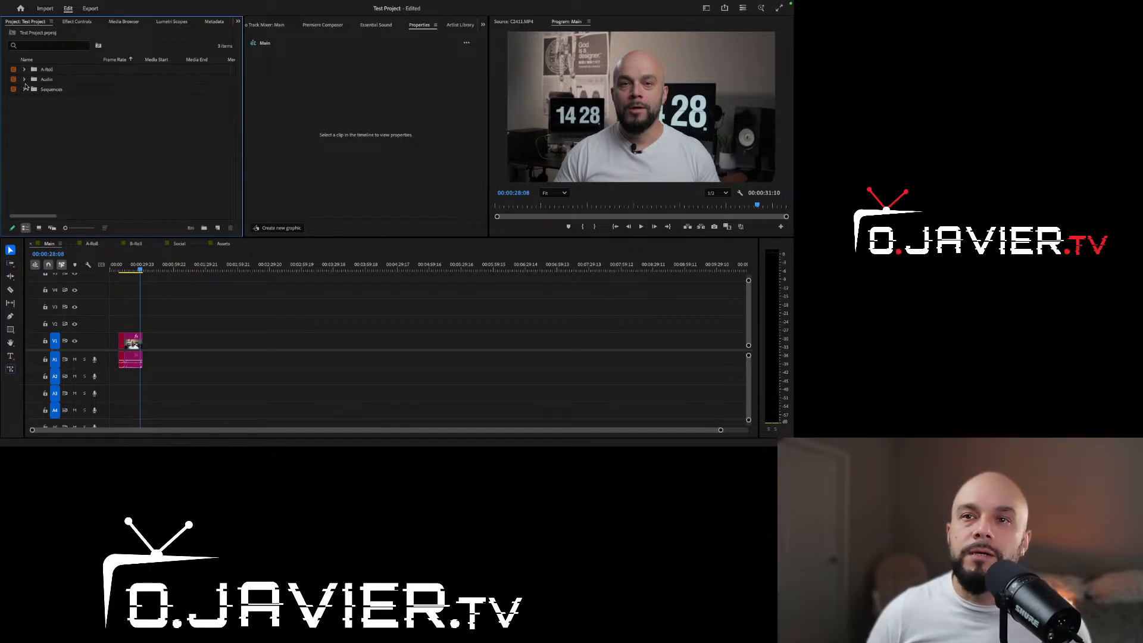
{"action": "left_click", "coordinate": [25, 79]}
{"action": "left_click", "coordinate": [33, 89]}
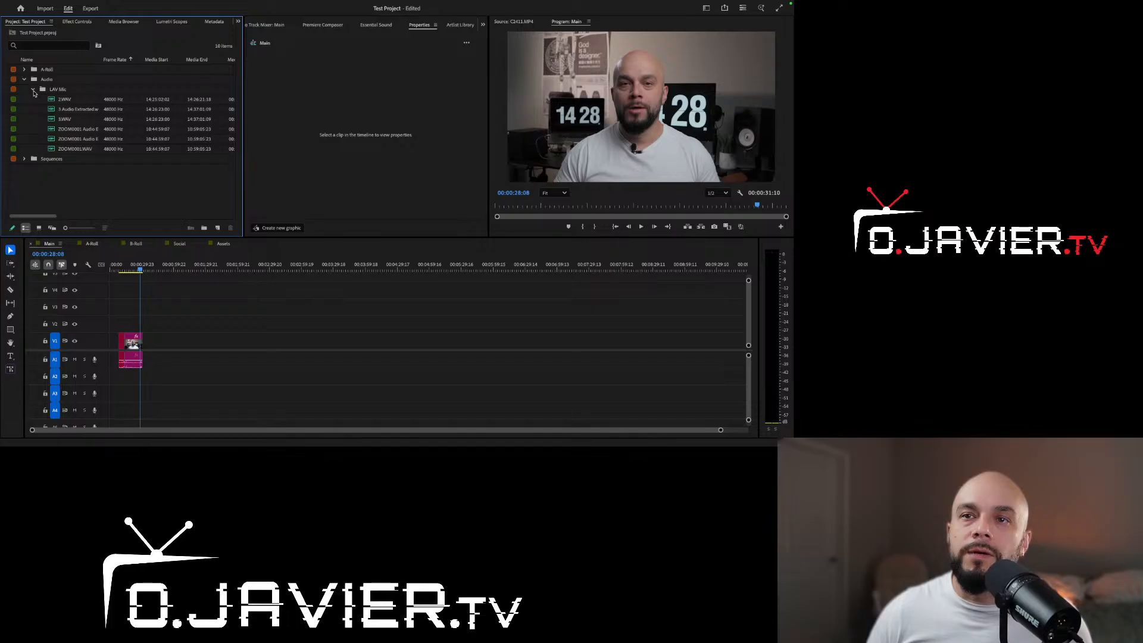
{"action": "left_click", "coordinate": [33, 89]}
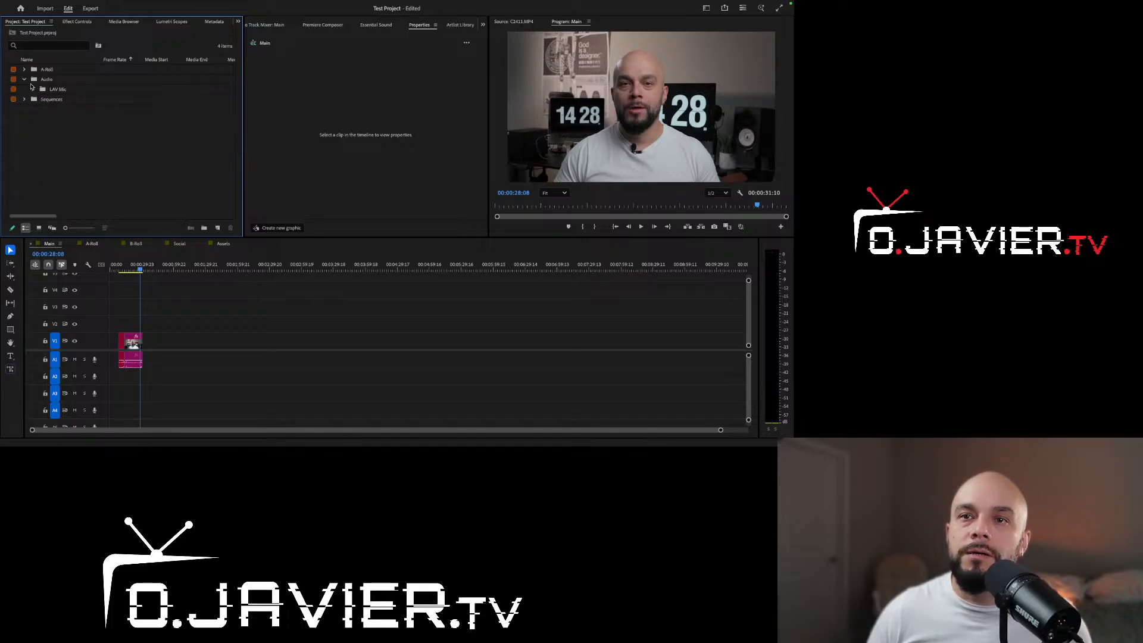
{"action": "left_click", "coordinate": [24, 79]}
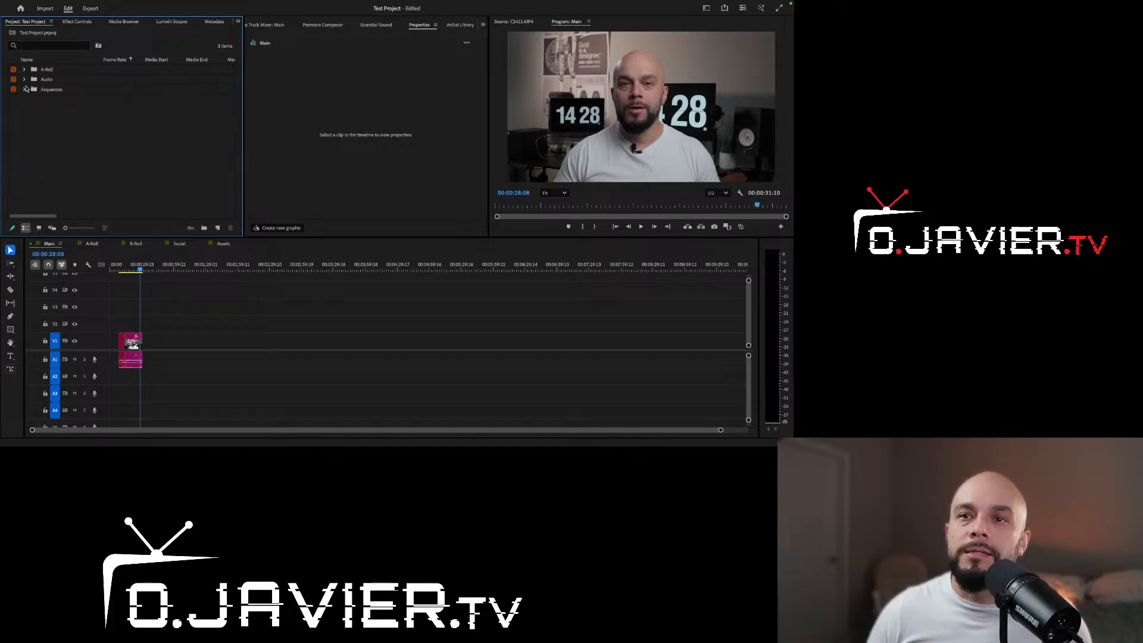
{"action": "left_click", "coordinate": [25, 89]}
{"action": "left_click", "coordinate": [25, 89]}
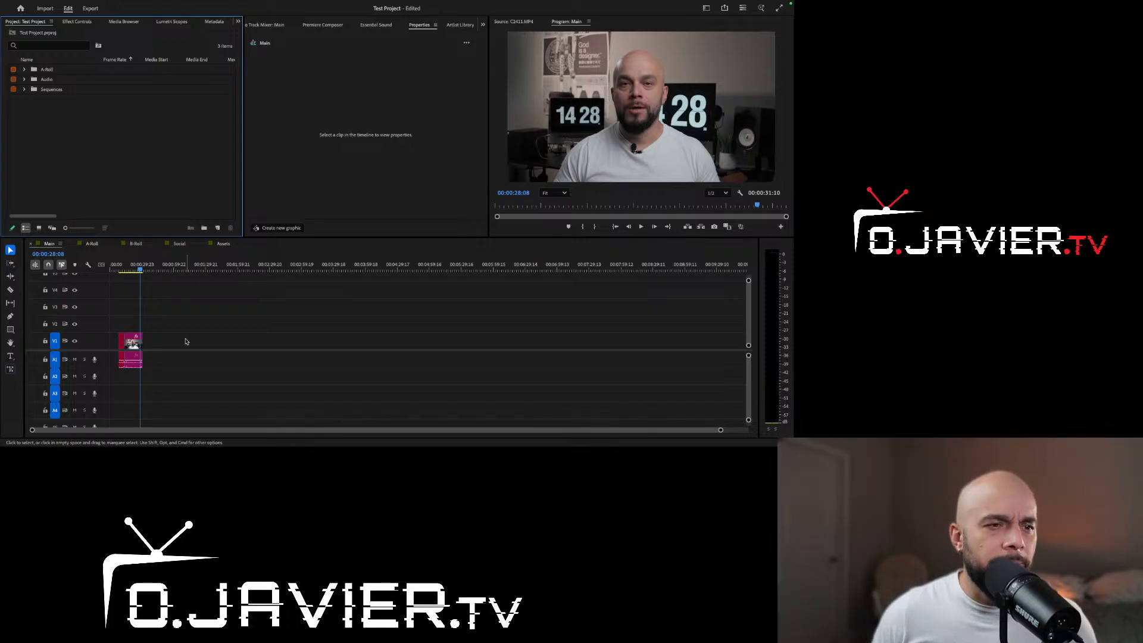
{"action": "left_click", "coordinate": [104, 365]}
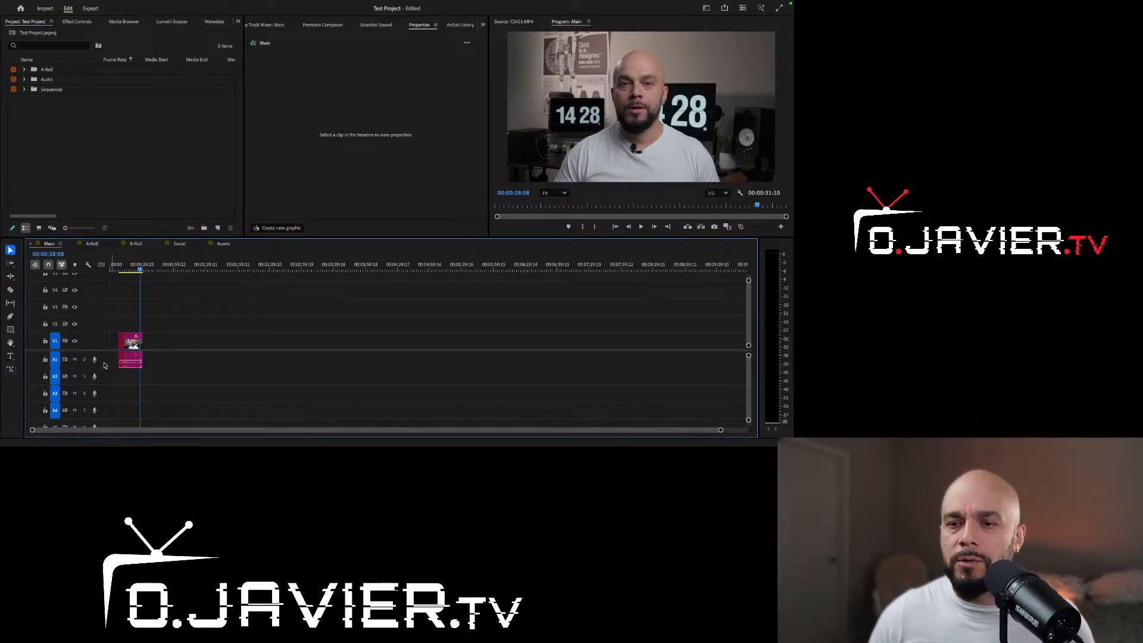
{"action": "right_click", "coordinate": [104, 365]}
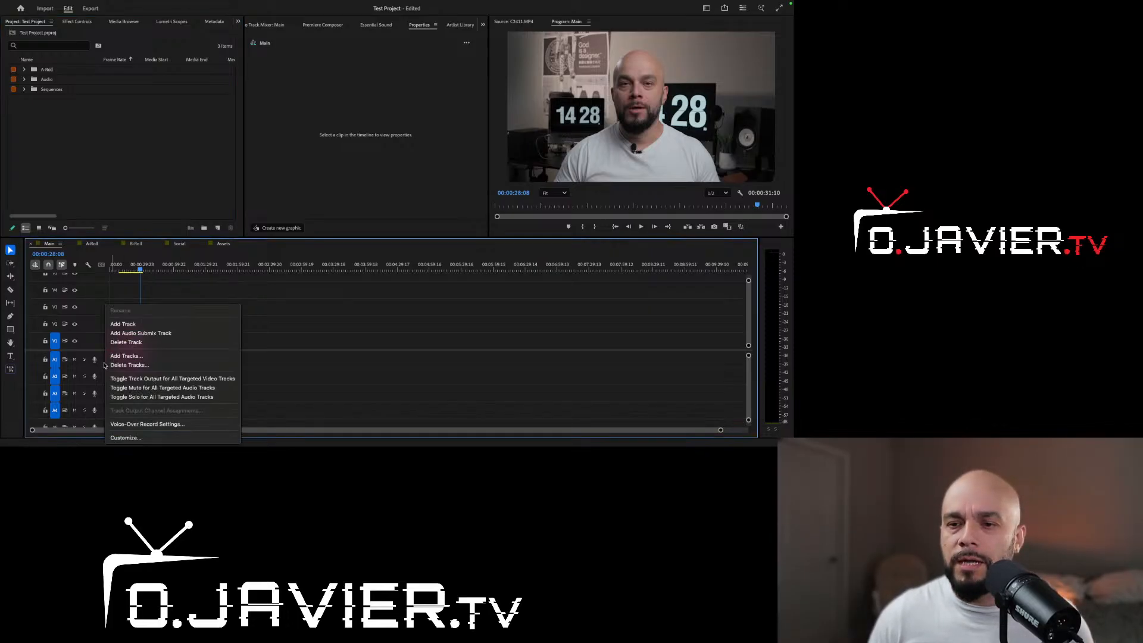
{"action": "left_click", "coordinate": [100, 324]}
{"action": "right_click", "coordinate": [94, 340]}
{"action": "left_click", "coordinate": [108, 290]}
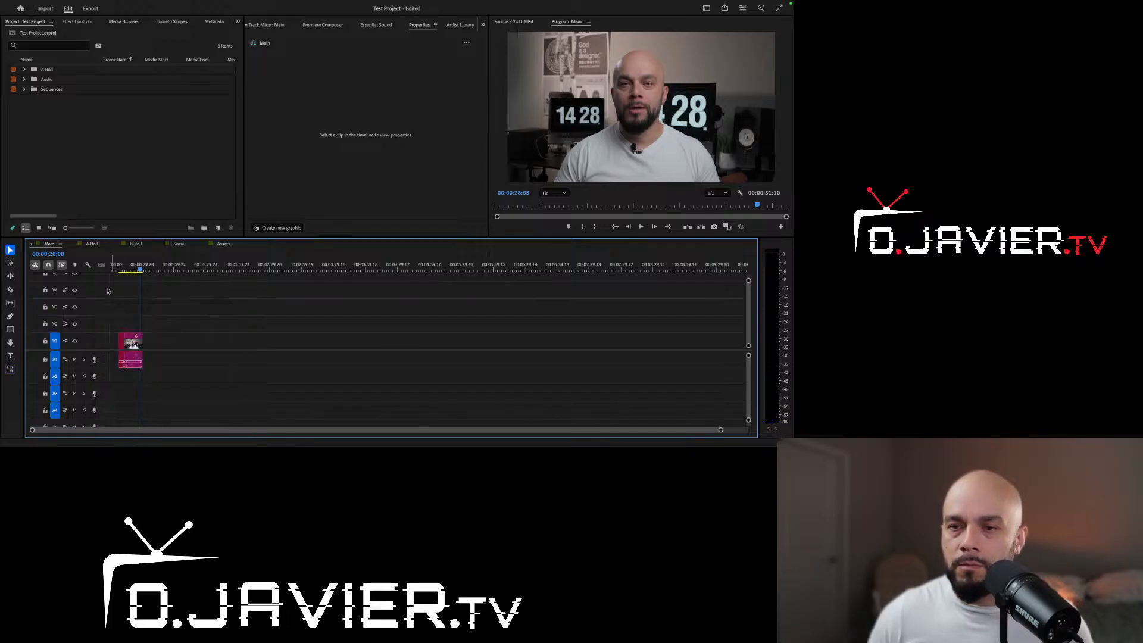
{"action": "left_click", "coordinate": [127, 268]}
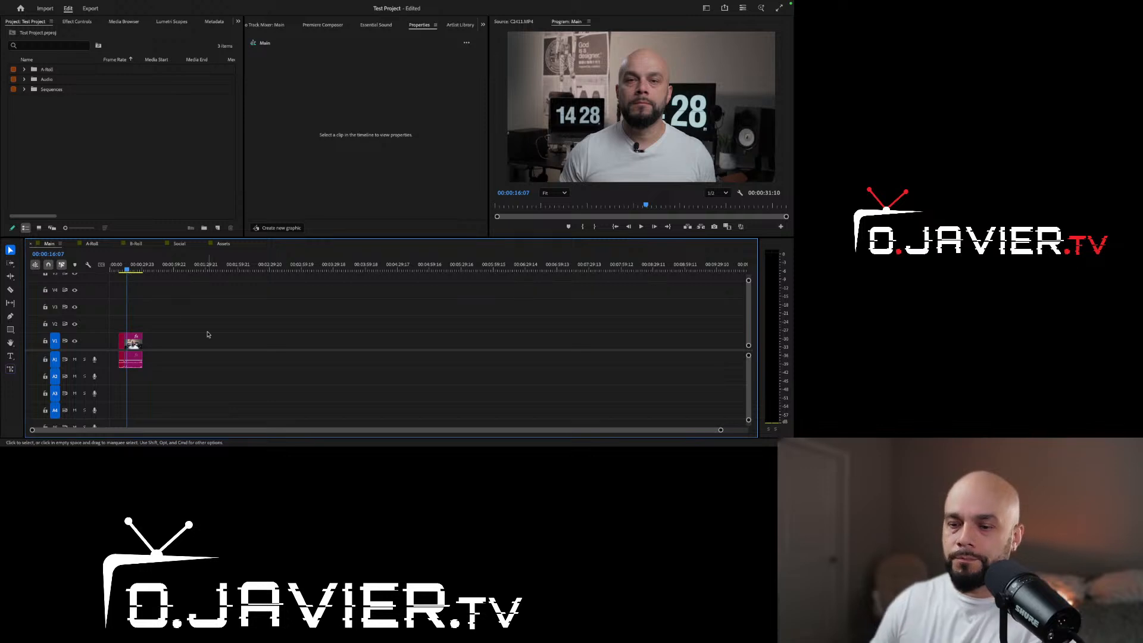
{"action": "left_click", "coordinate": [129, 167]}
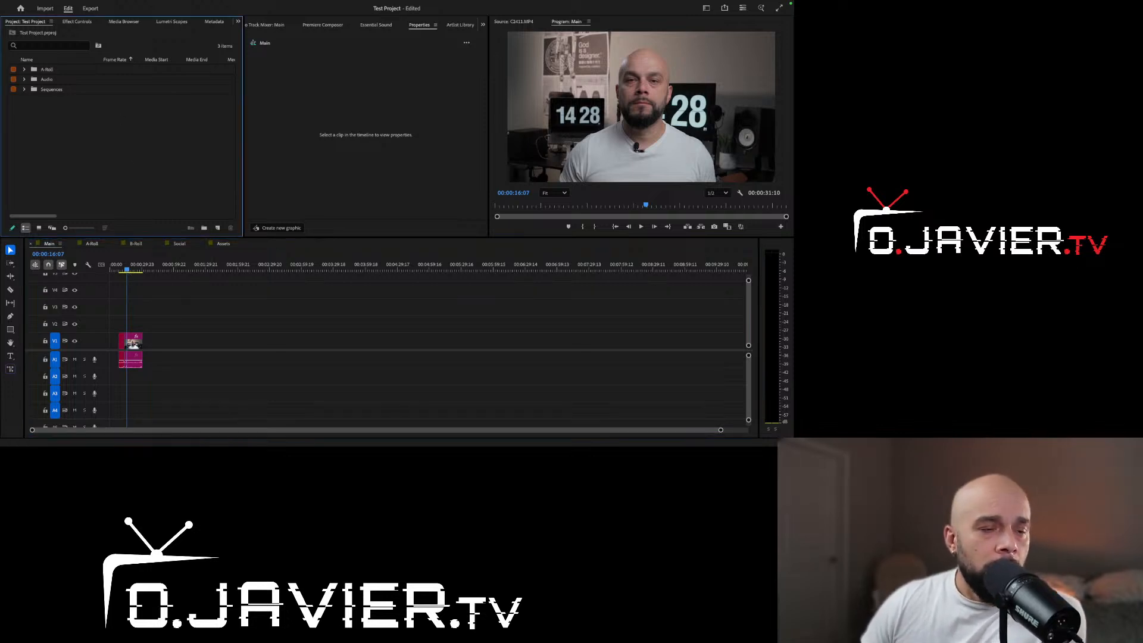
{"action": "key", "text": "alt+super+k"}
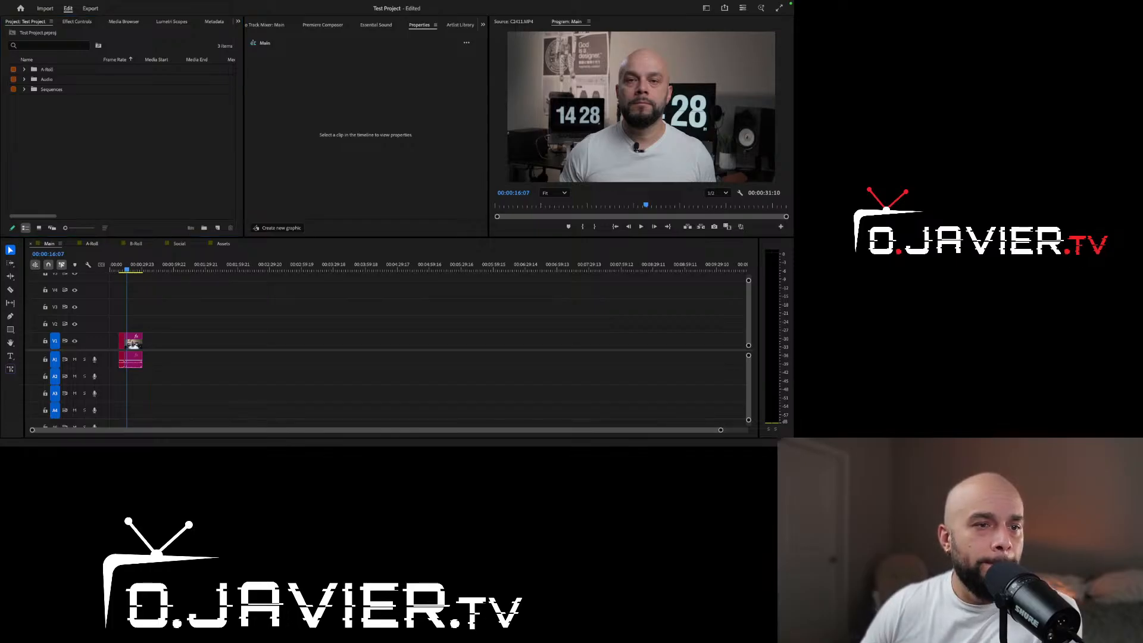
{"action": "left_click", "coordinate": [116, 306]}
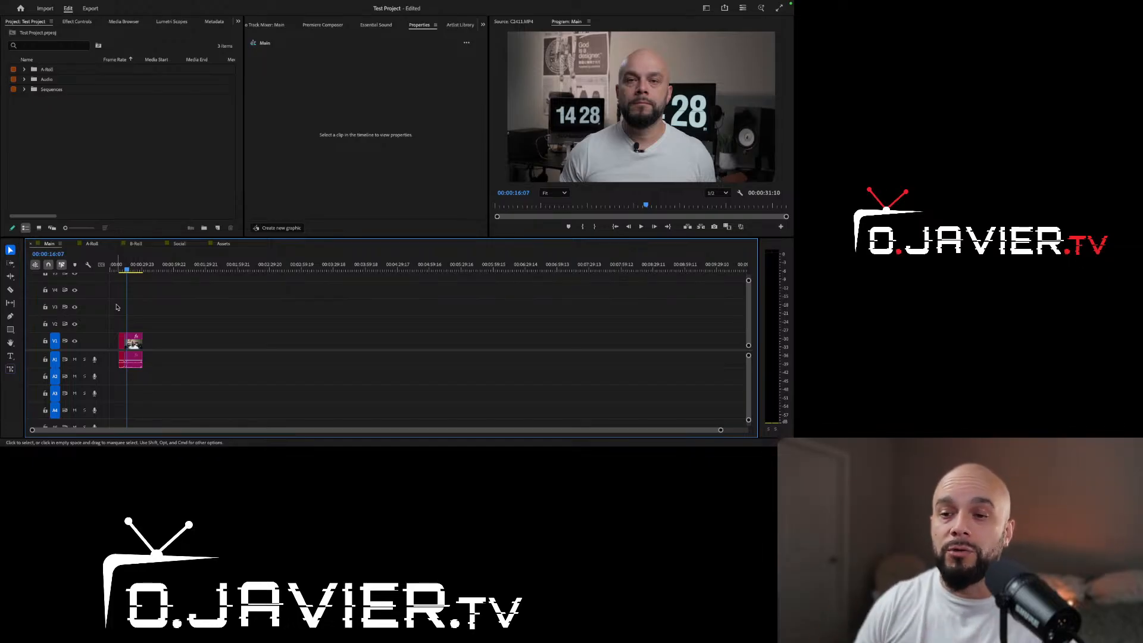
Step: Move the second clip's video up to track V2 in the Main sequence and set the playhead to 00:00:09:17
{"action": "left_click_drag", "start_coordinate": [133, 345], "coordinate": [133, 325]}
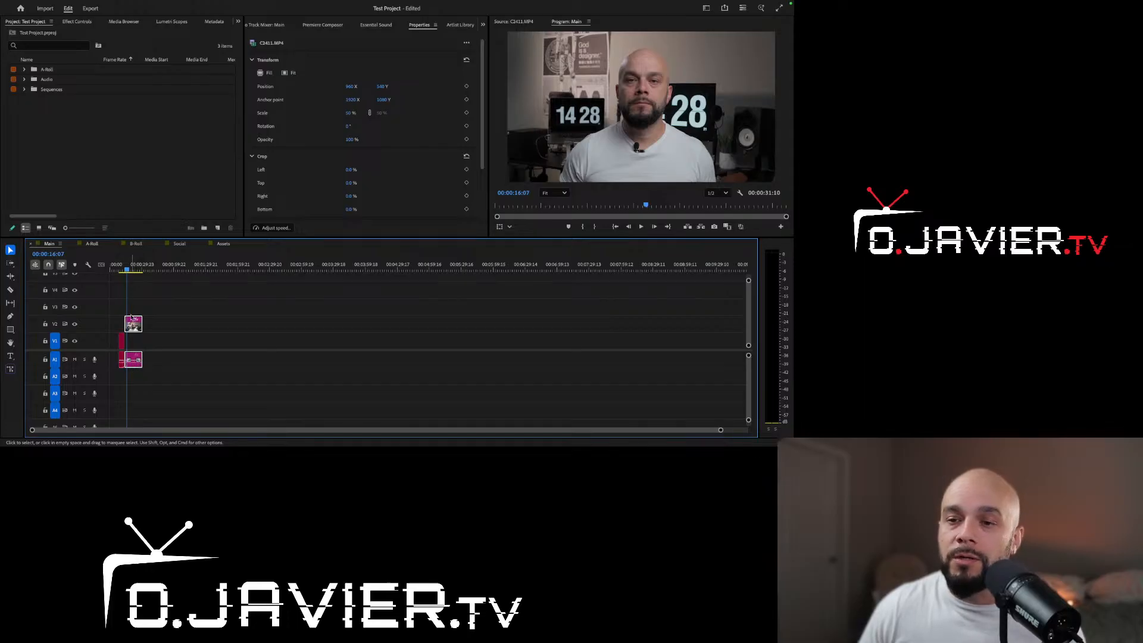
{"action": "key", "text": "Up"}
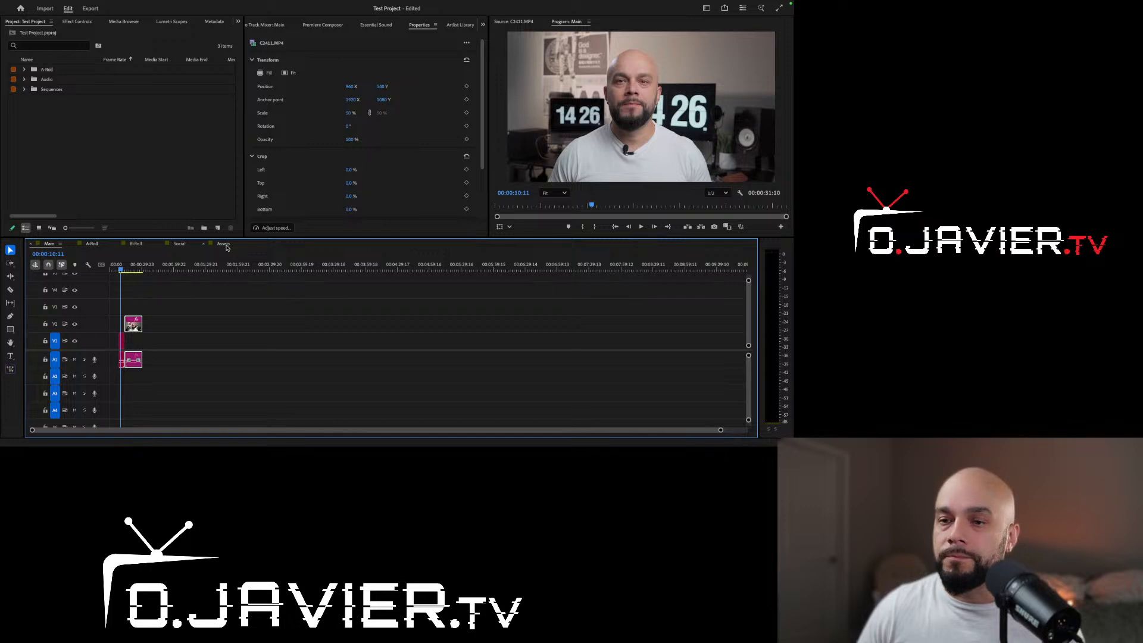
{"action": "left_click", "coordinate": [122, 342]}
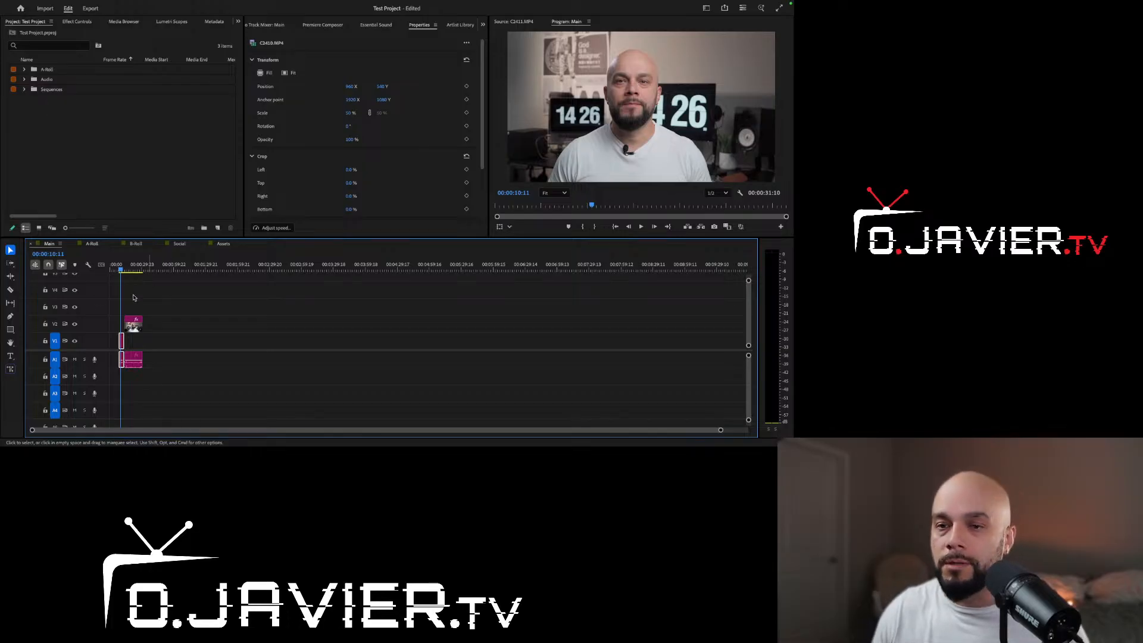
{"action": "left_click", "coordinate": [120, 267]}
{"action": "left_click", "coordinate": [92, 140]}
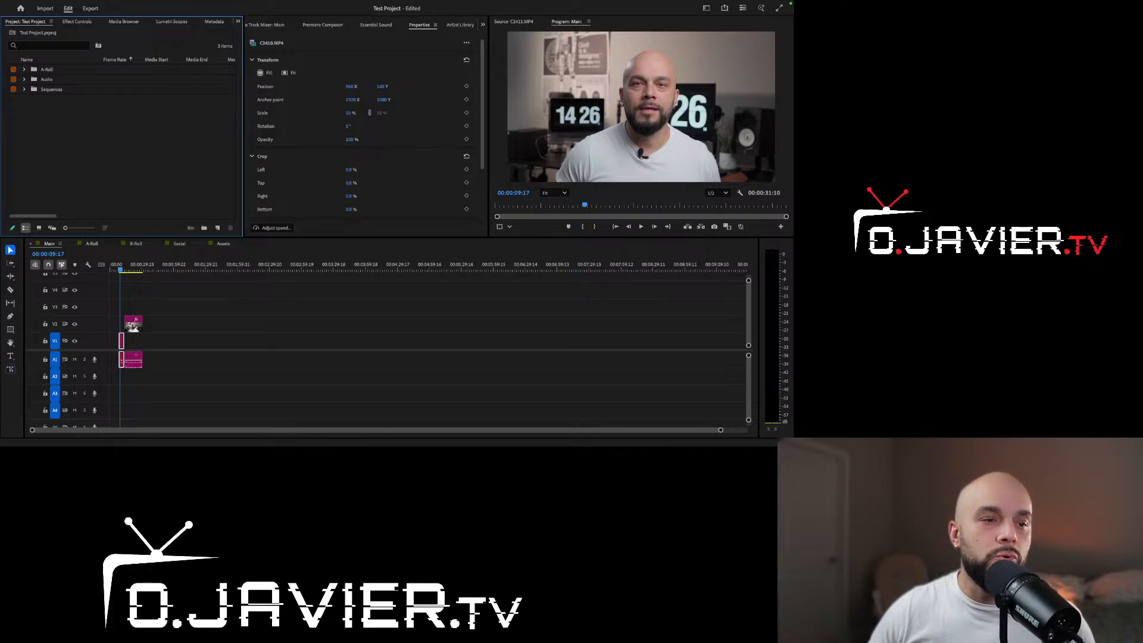
{"action": "right_click", "coordinate": [70, 115]}
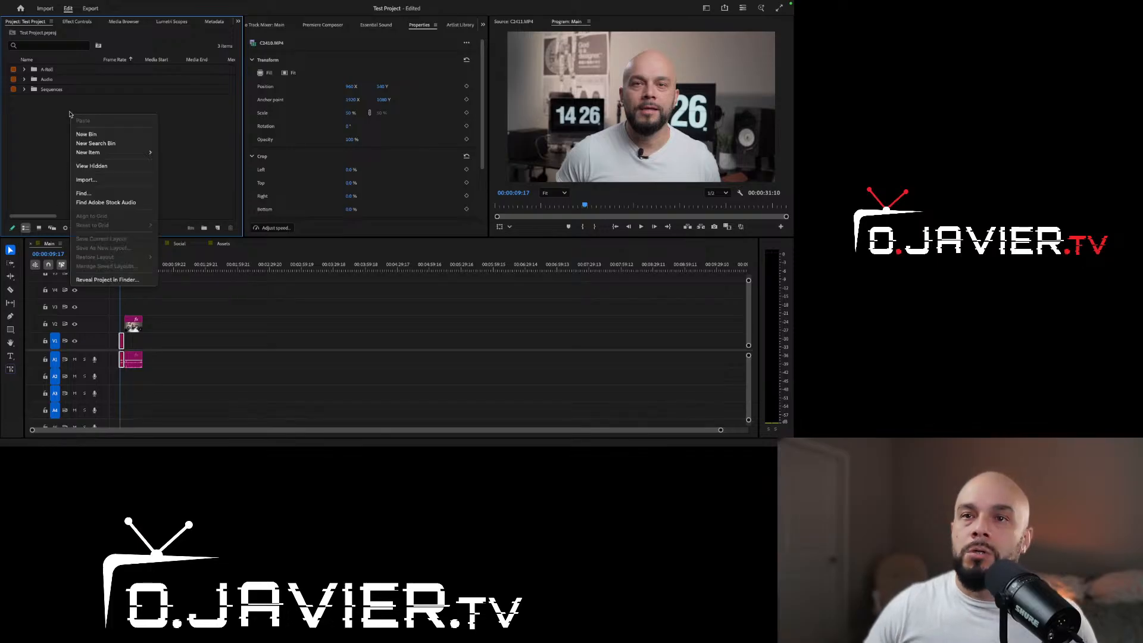
{"action": "left_click", "coordinate": [47, 156]}
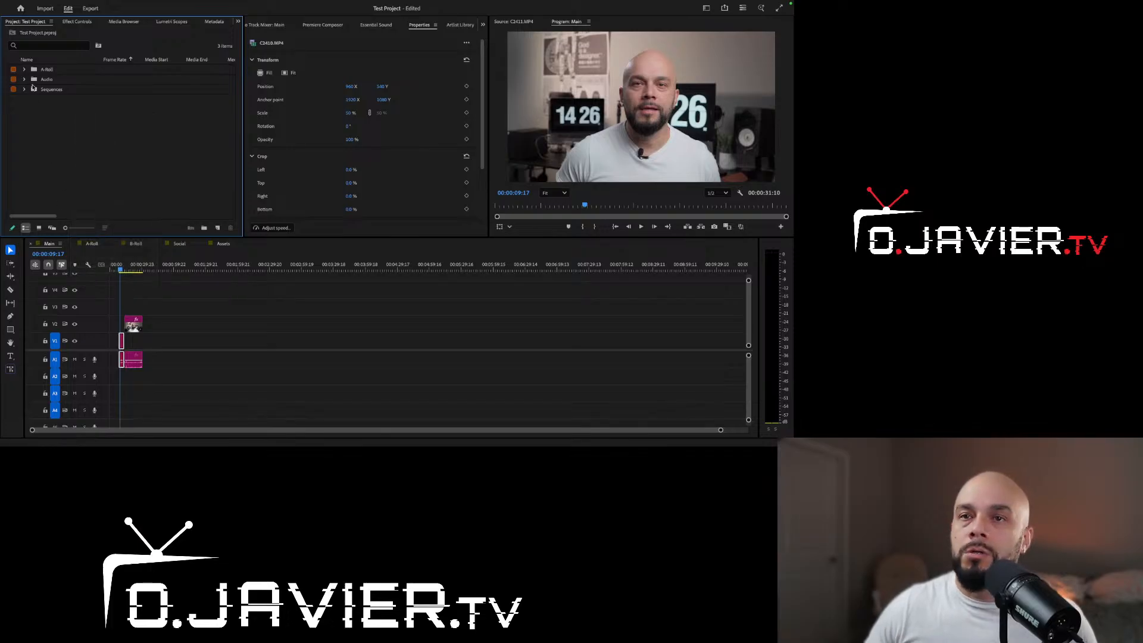
Step: Create a 1920 by 1080 adjustment layer in the project and delete it again
{"action": "left_click", "coordinate": [219, 228]}
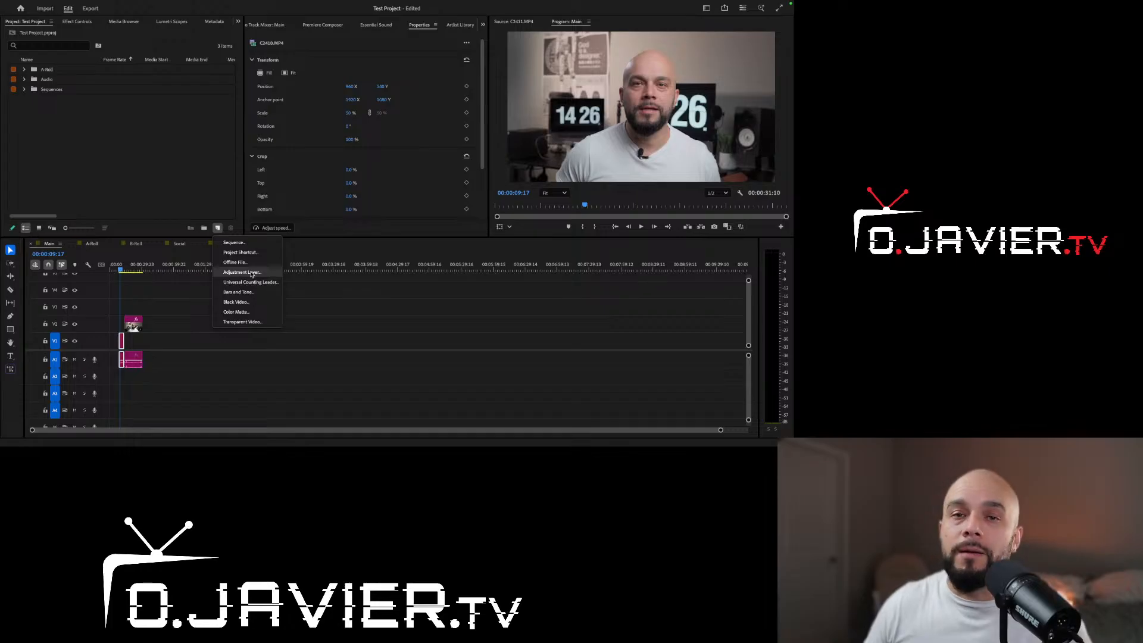
{"action": "left_click", "coordinate": [241, 272]}
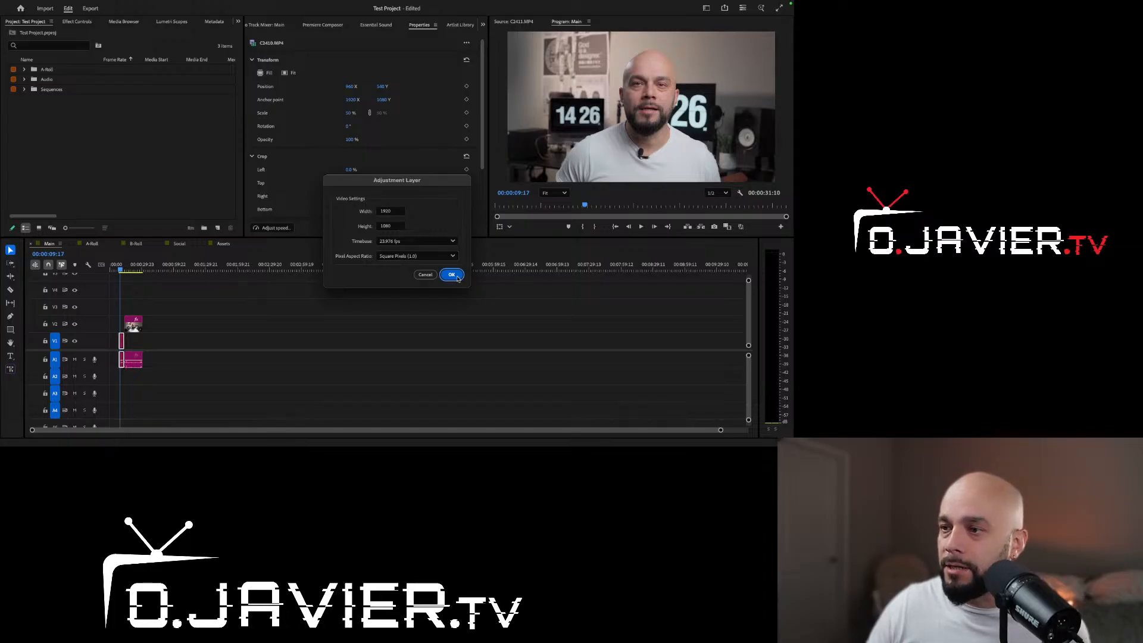
{"action": "left_click", "coordinate": [451, 274]}
{"action": "left_click", "coordinate": [62, 81]}
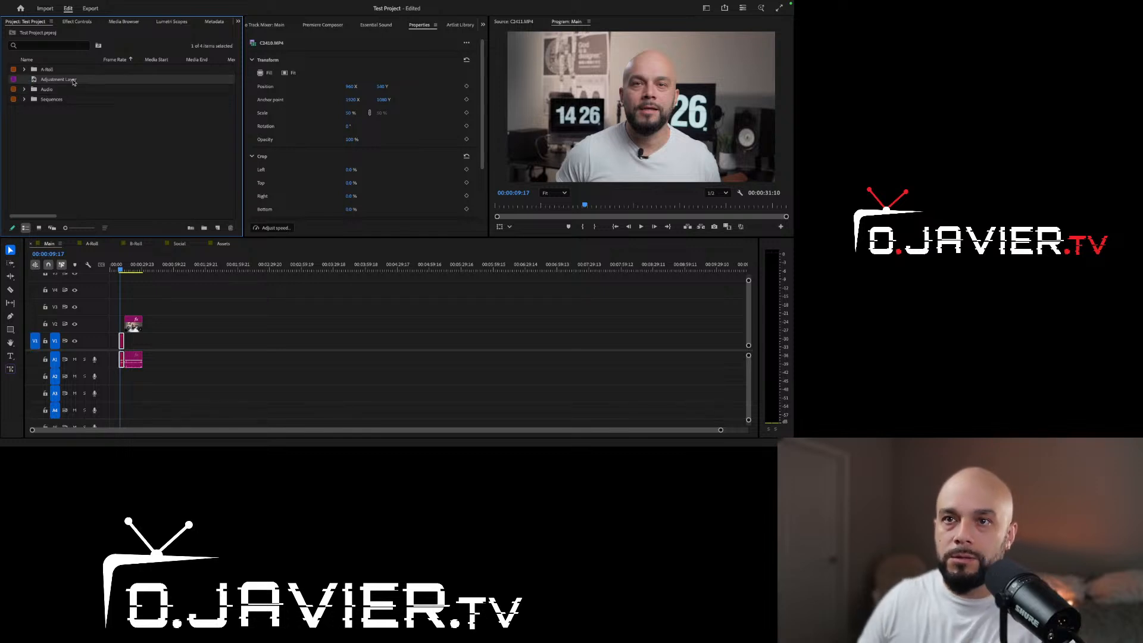
{"action": "key", "text": "Delete"}
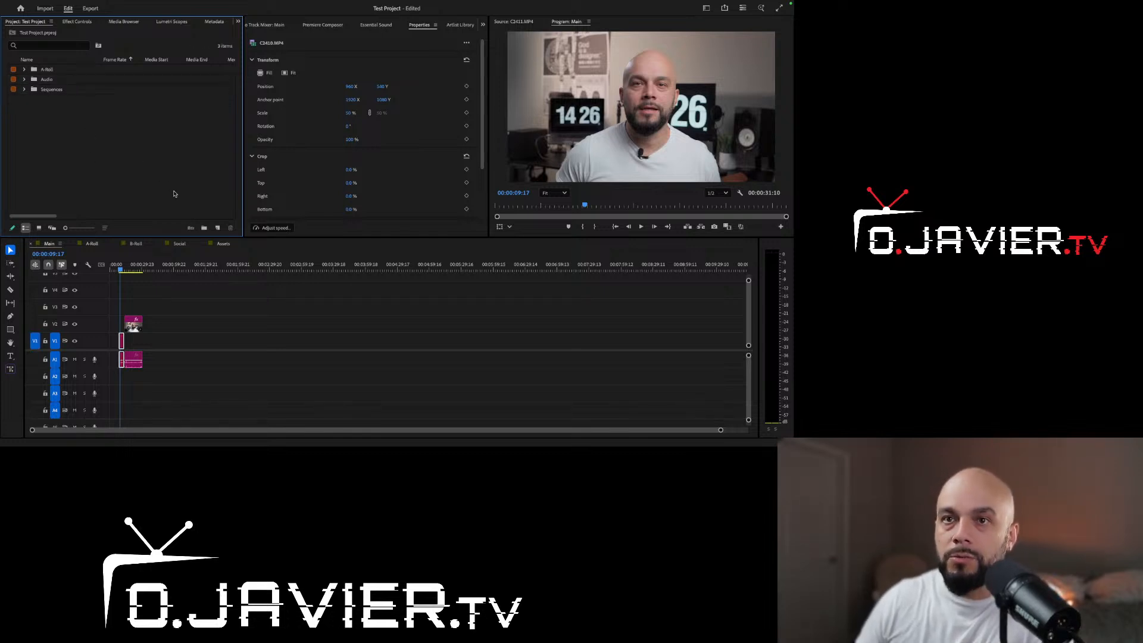
{"action": "left_click", "coordinate": [217, 228]}
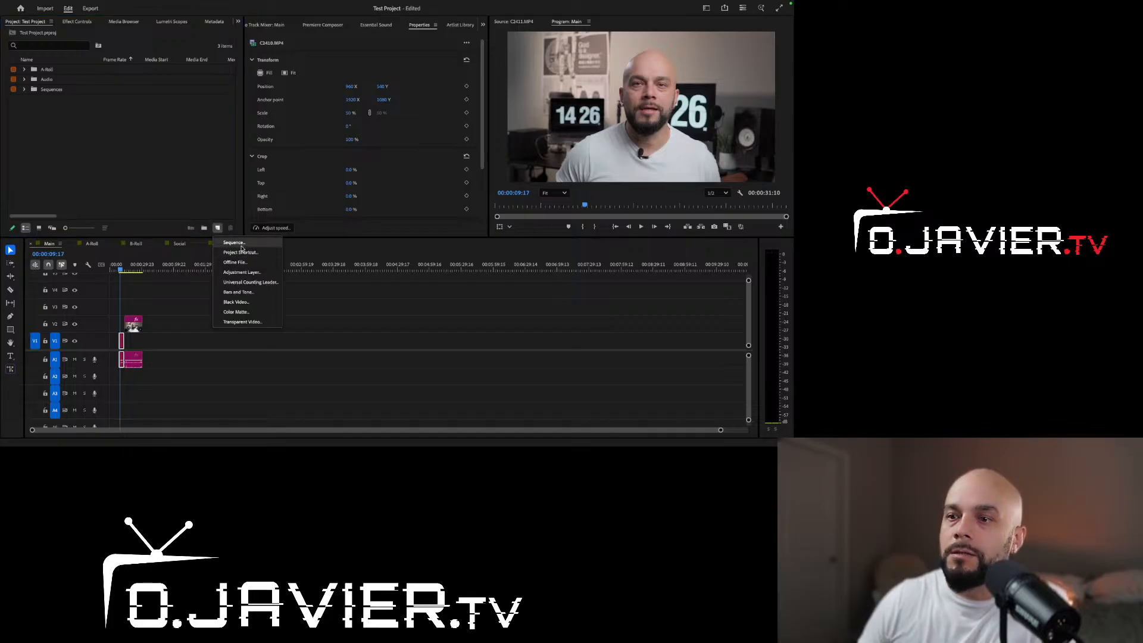
{"action": "left_click", "coordinate": [241, 244]}
{"action": "left_click", "coordinate": [501, 386]}
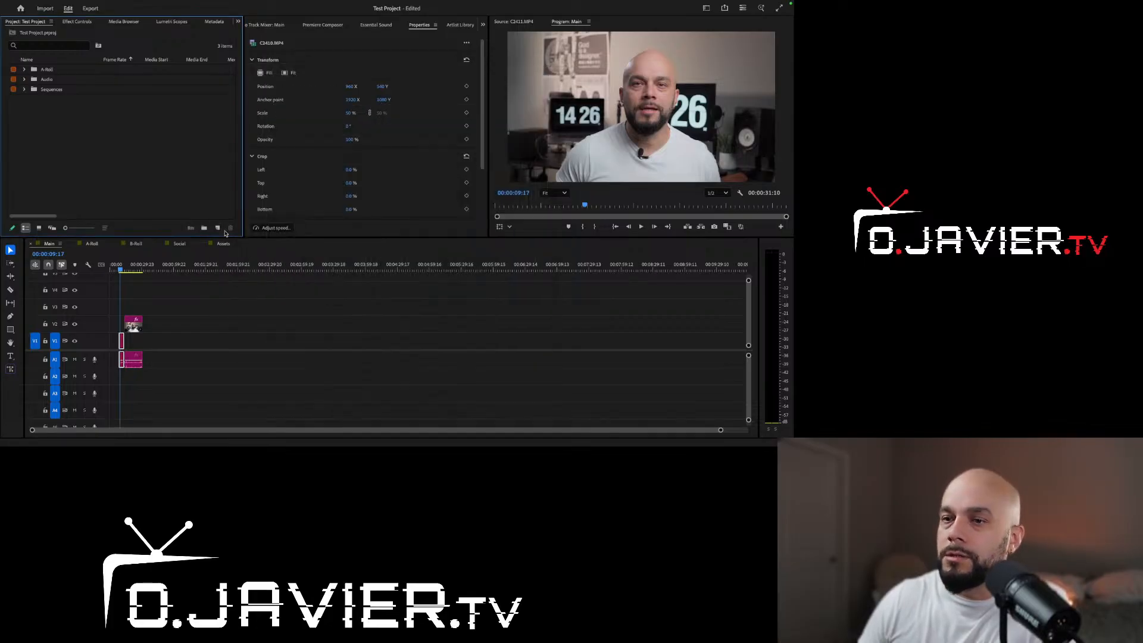
Step: Create a 1920 by 1080 adjustment layer in the project and rename it A-Roll LUT
{"action": "left_click", "coordinate": [217, 228]}
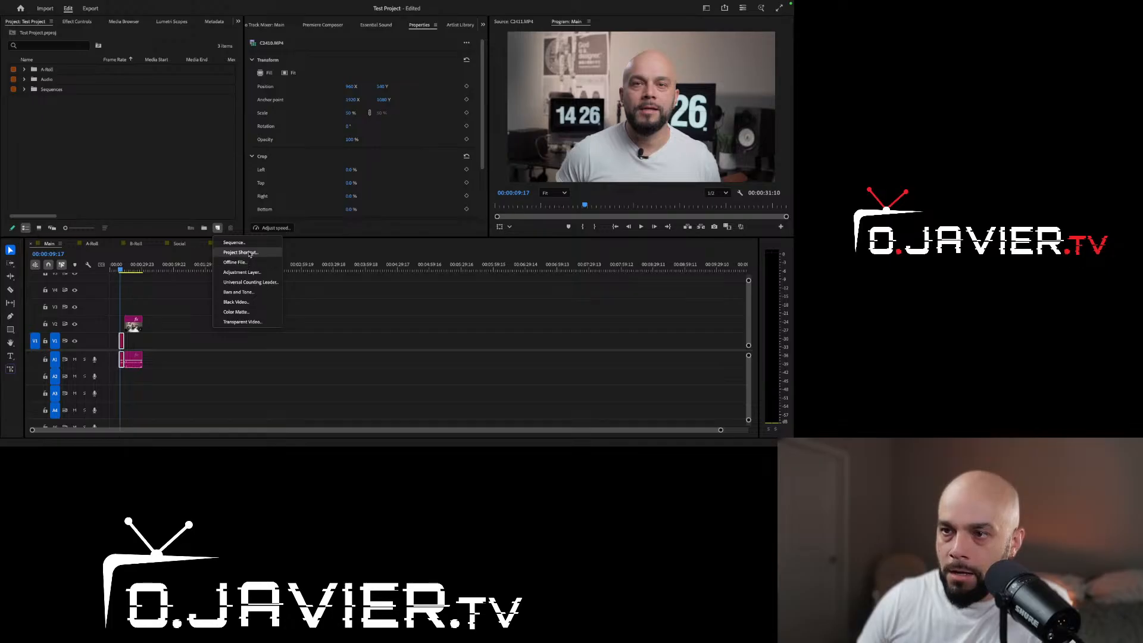
{"action": "left_click", "coordinate": [250, 272]}
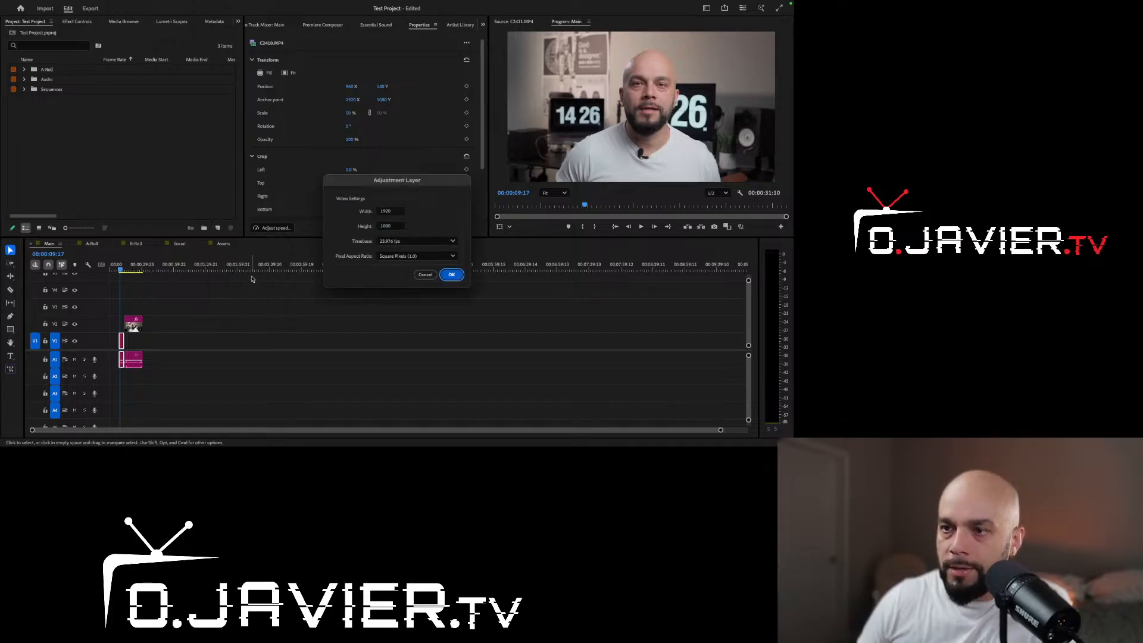
{"action": "left_click", "coordinate": [452, 274]}
{"action": "left_click", "coordinate": [74, 81]}
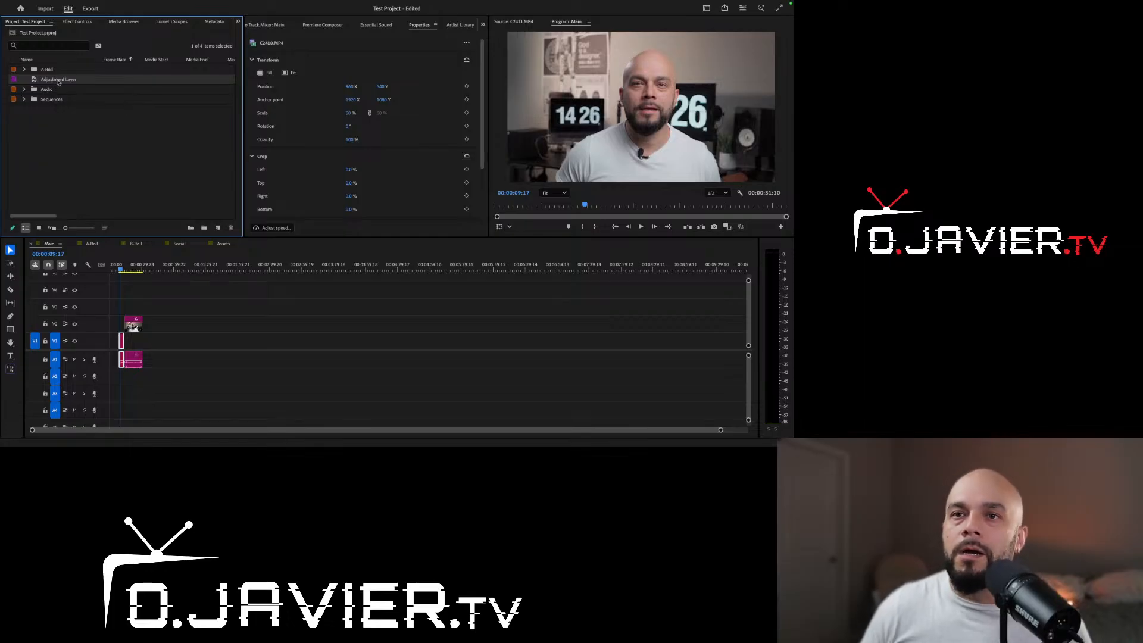
{"action": "right_click", "coordinate": [58, 82]}
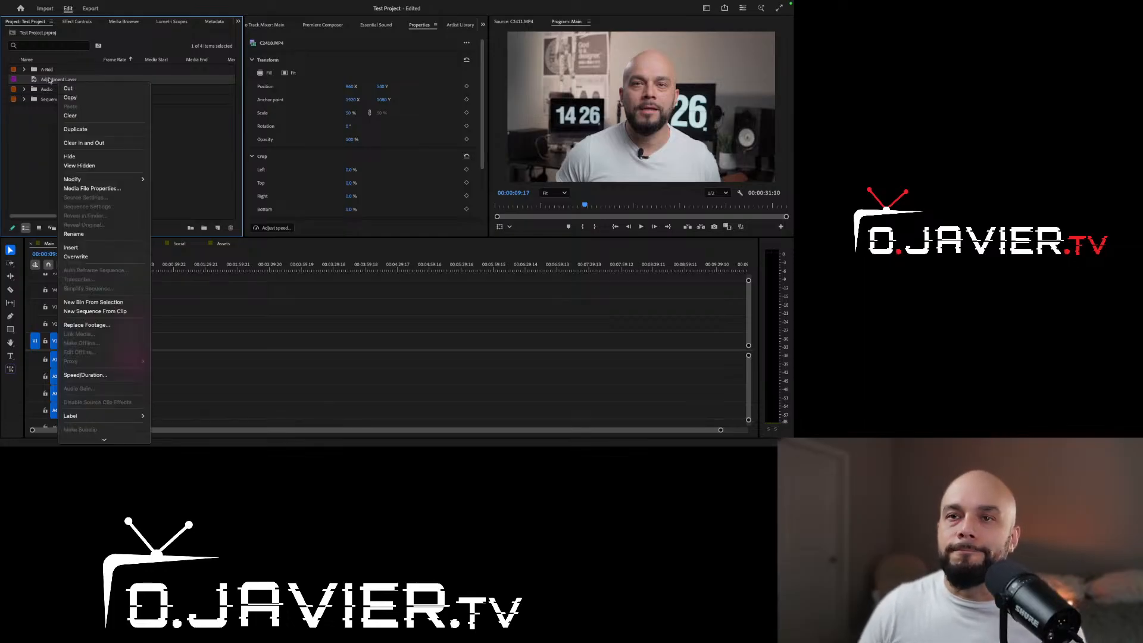
{"action": "left_click", "coordinate": [43, 126]}
{"action": "left_click", "coordinate": [72, 79]}
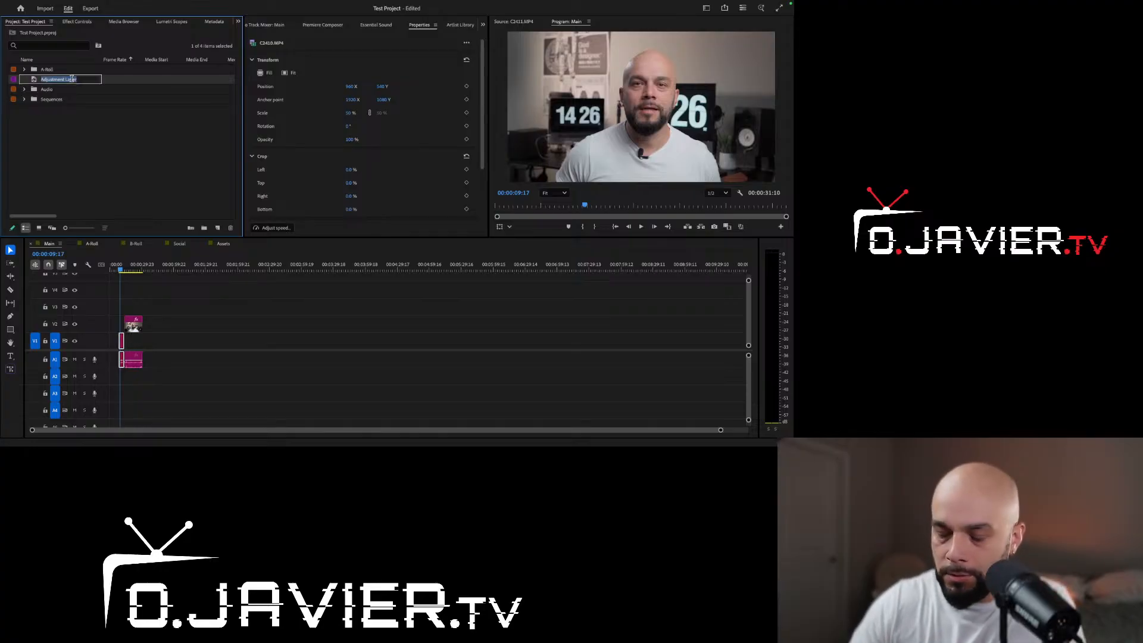
{"action": "type", "text": "A-Roll LUT"}
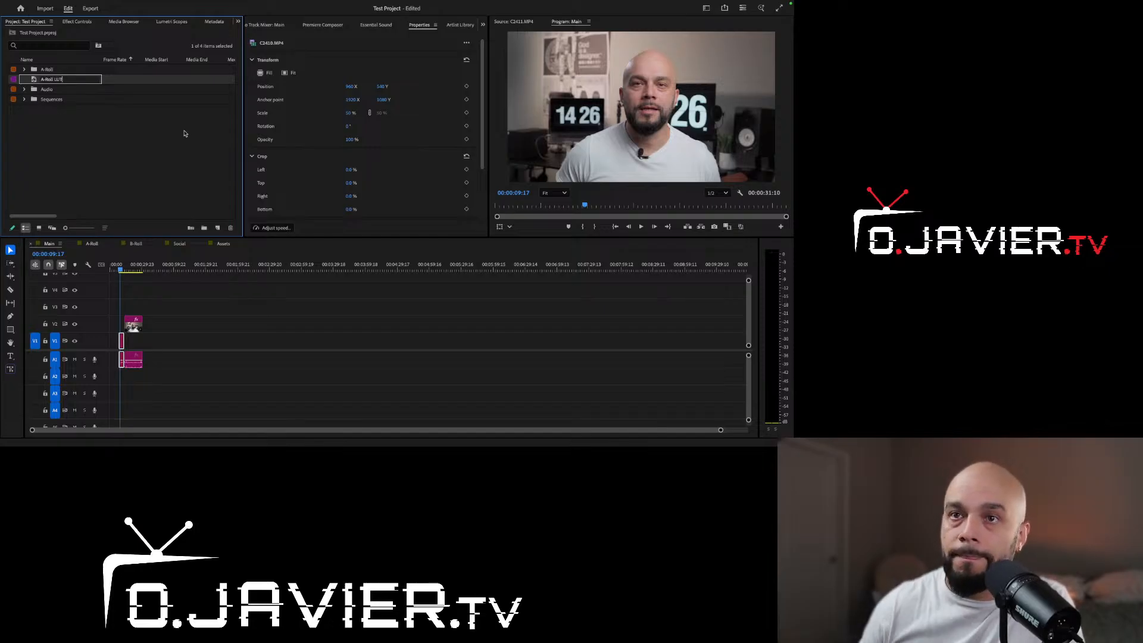
{"action": "key", "text": "Return"}
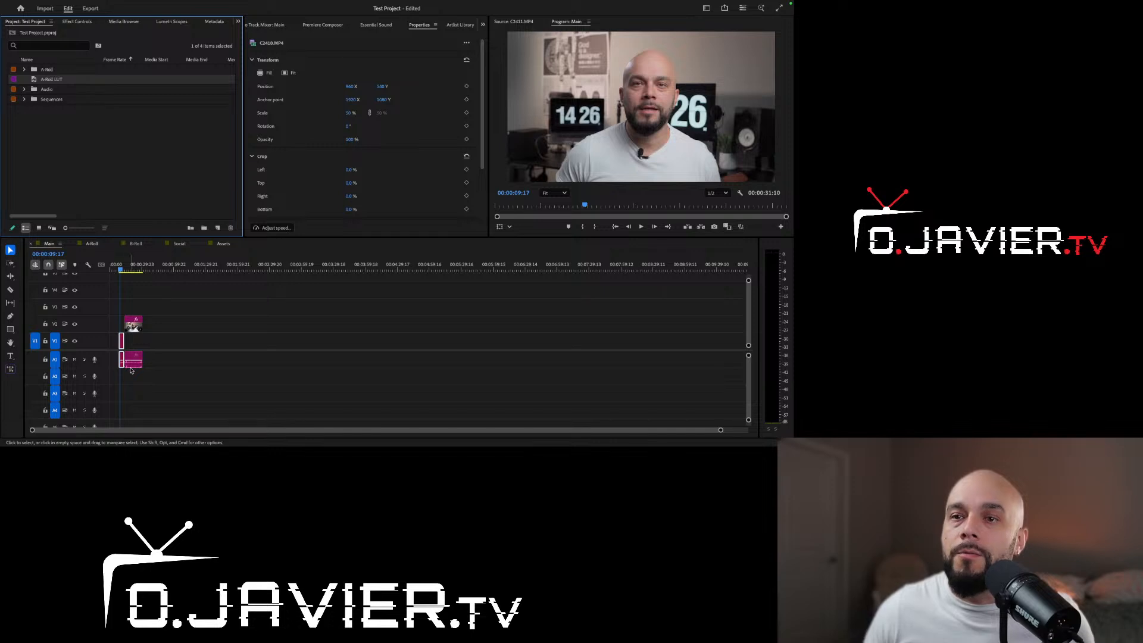
Step: Move the second clip's video up to V3 and lay A-Roll LUT on V2 from the first clip's start to about 00:02:38:05
{"action": "left_click_drag", "start_coordinate": [134, 325], "coordinate": [135, 310]}
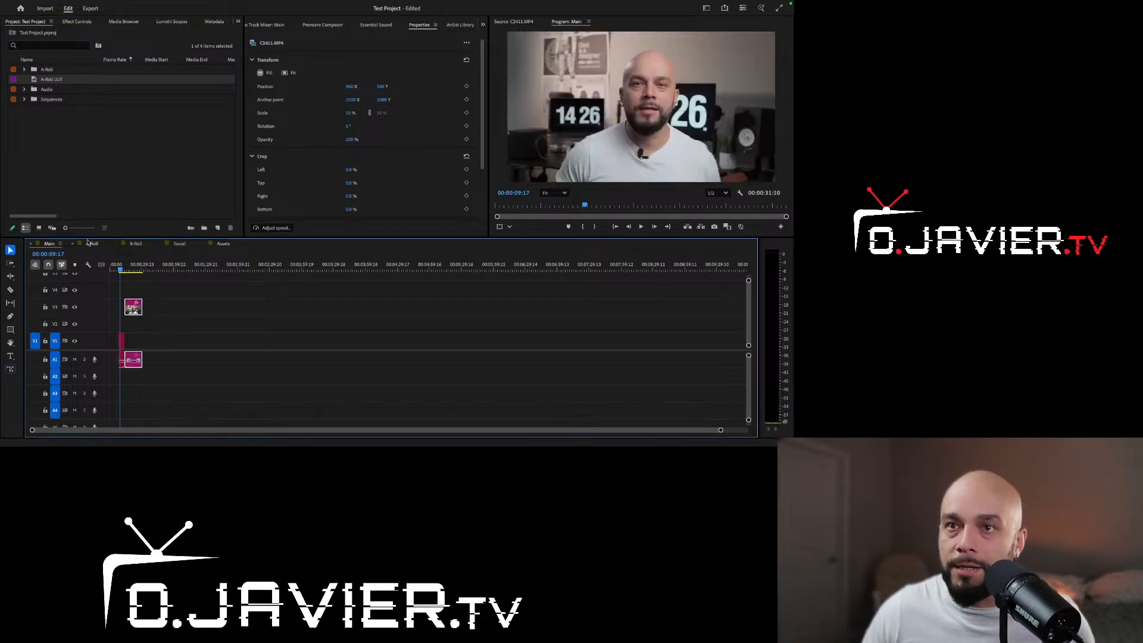
{"action": "left_click_drag", "start_coordinate": [52, 81], "coordinate": [116, 325]}
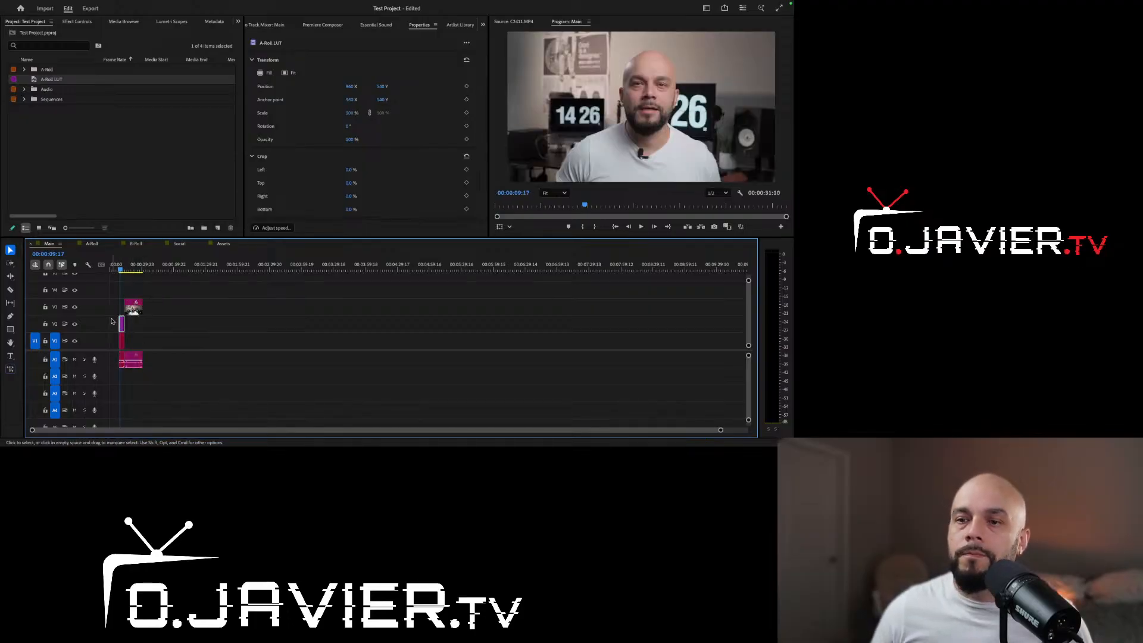
{"action": "left_click_drag", "start_coordinate": [126, 325], "coordinate": [330, 325]}
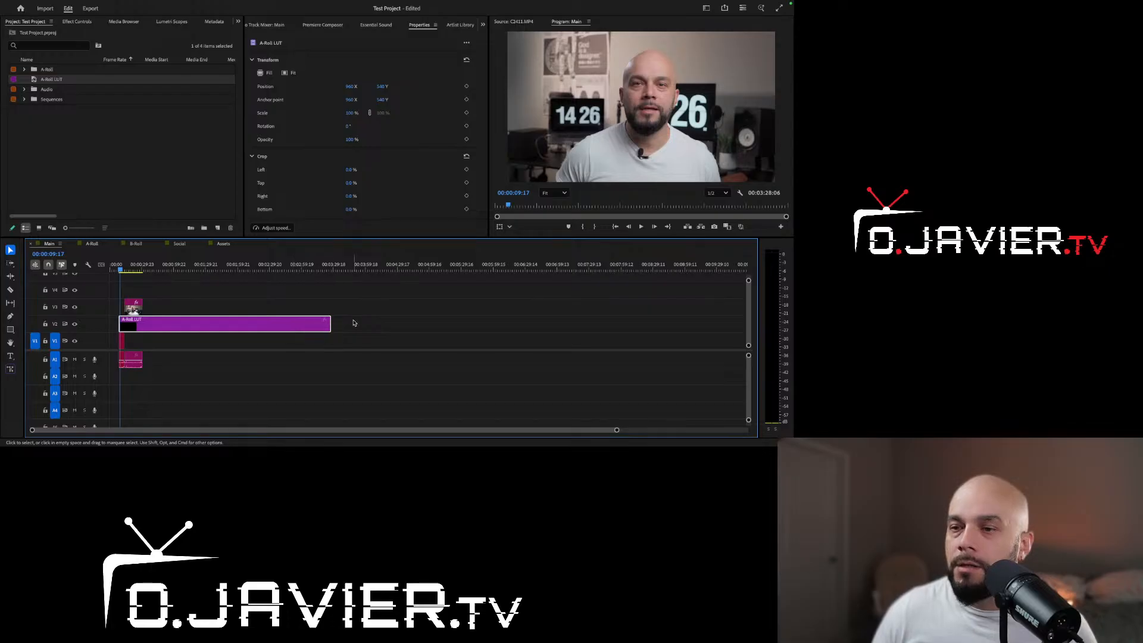
{"action": "left_click_drag", "start_coordinate": [330, 325], "coordinate": [277, 325]}
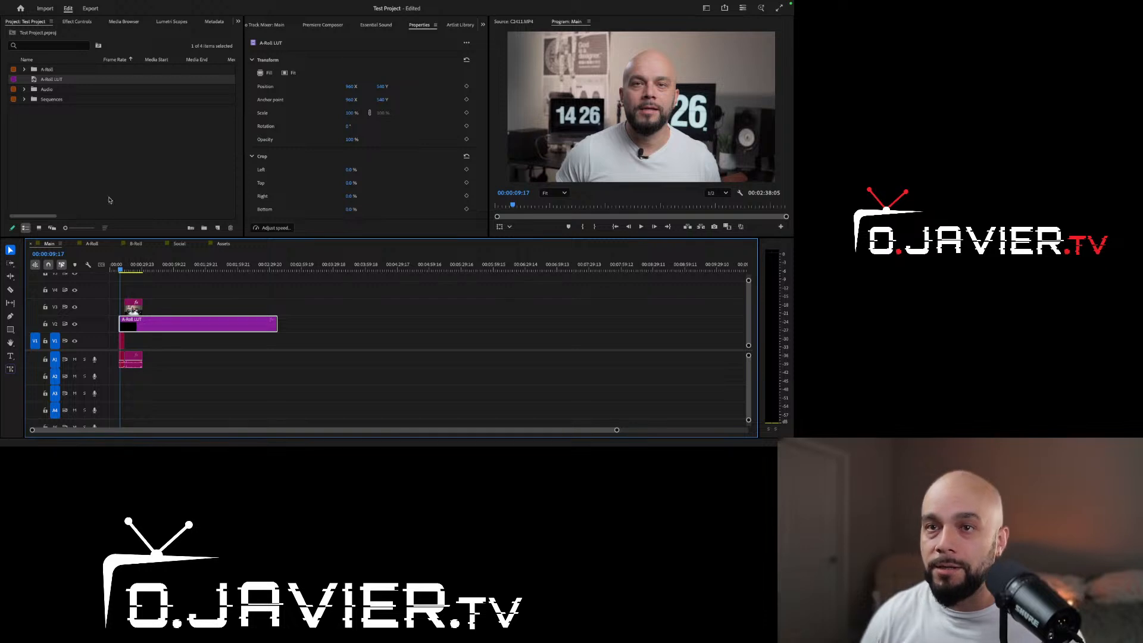
Step: Create another adjustment layer in the project with the default settings and rename it B-Roll LUT
{"action": "left_click", "coordinate": [56, 121]}
{"action": "left_click", "coordinate": [217, 227]}
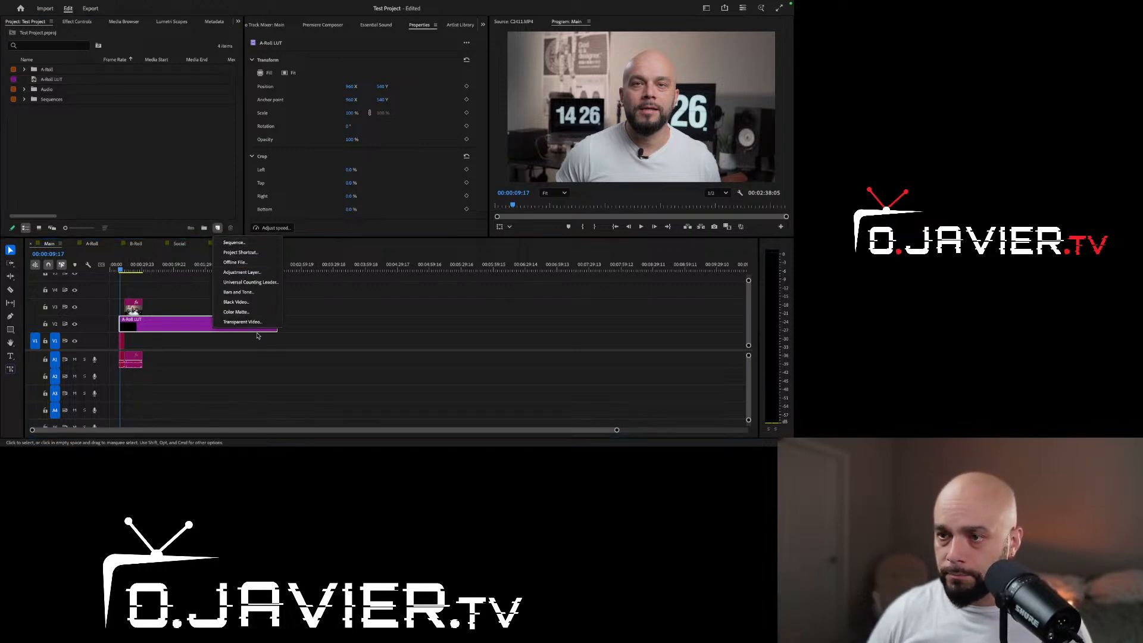
{"action": "left_click", "coordinate": [250, 273]}
{"action": "key", "text": "Return"}
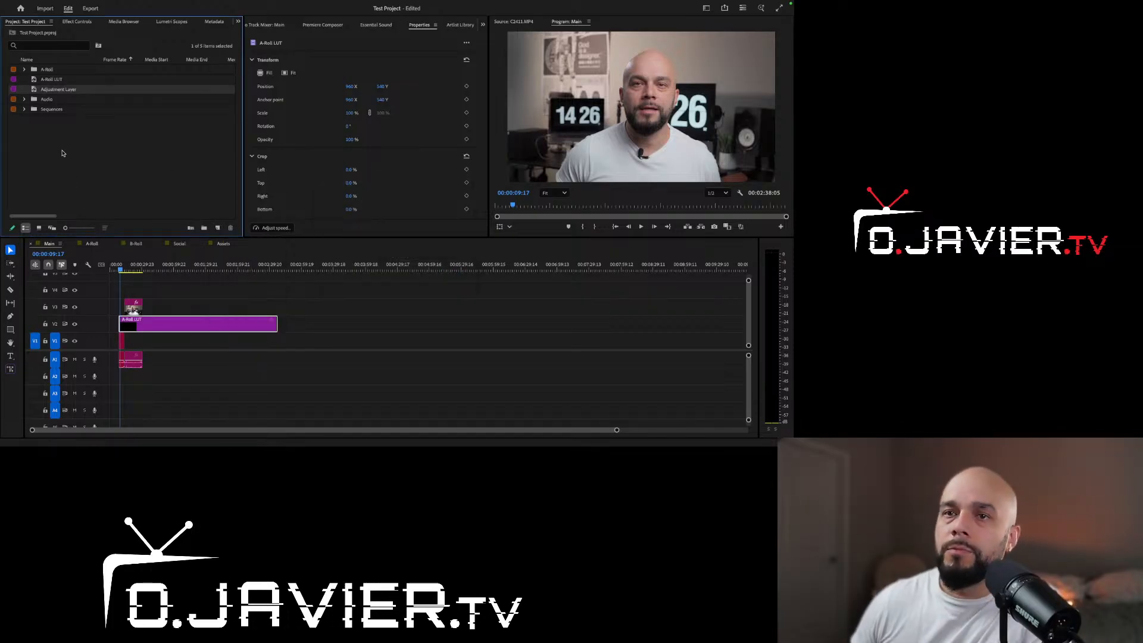
{"action": "key", "text": "Return"}
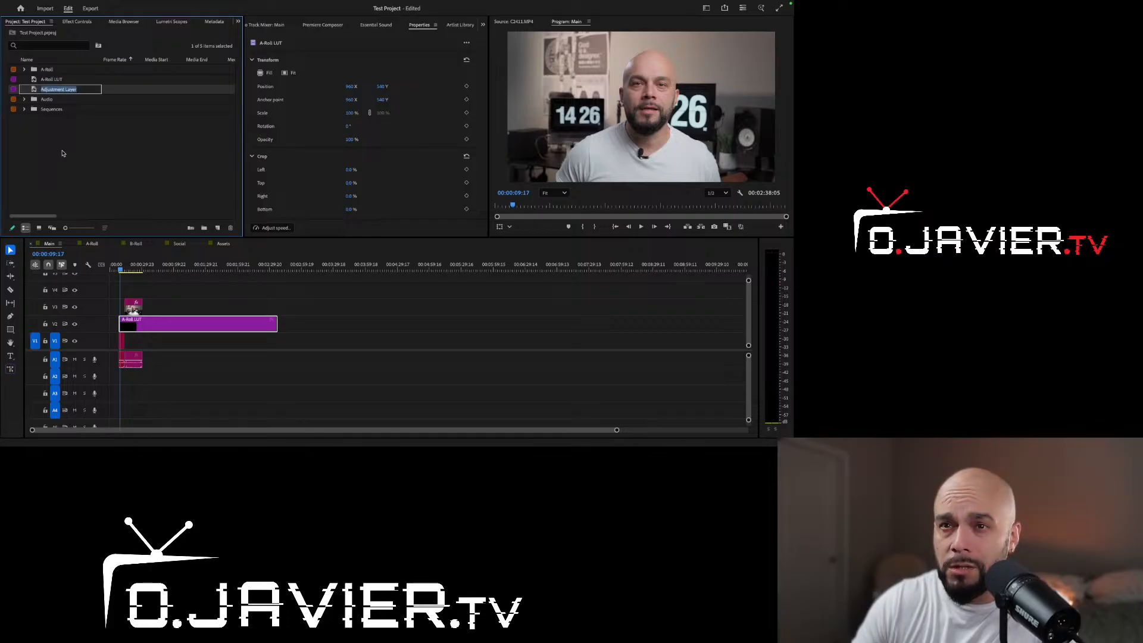
{"action": "type", "text": "B-Roll LUT"}
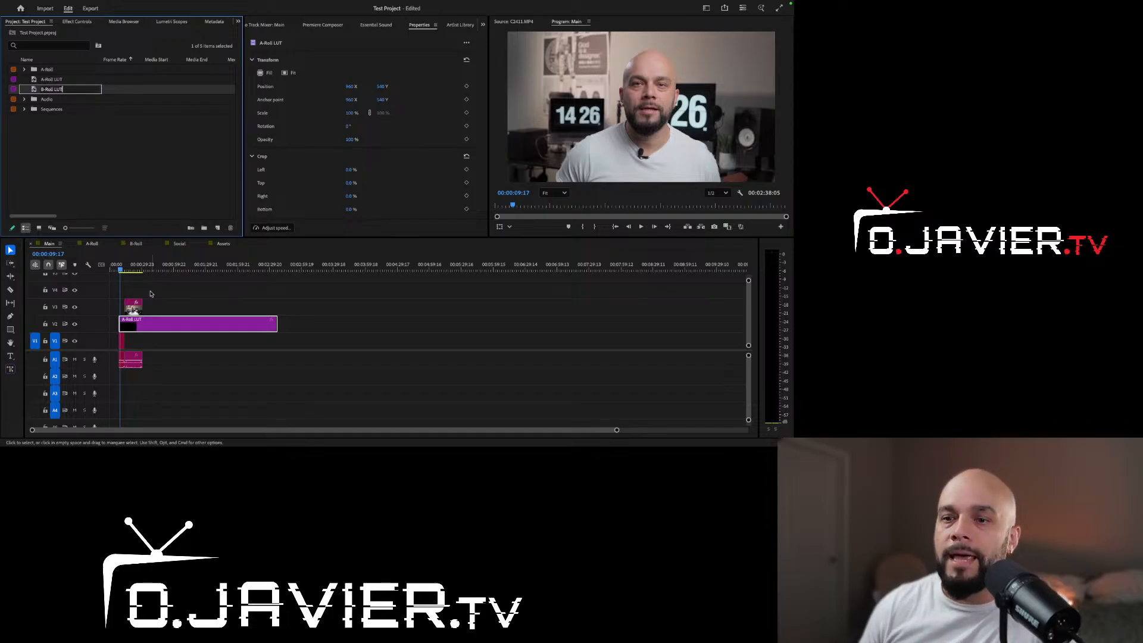
{"action": "key", "text": "Return"}
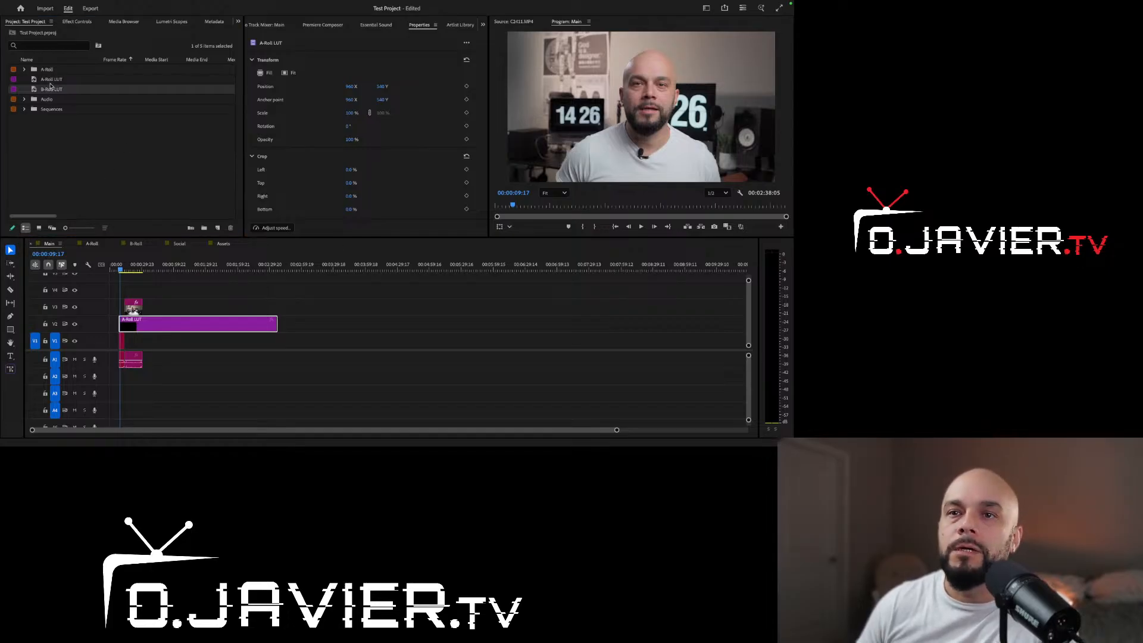
Step: Lay B-Roll LUT on V4 from the second clip's start to about 00:04:29:15, and shorten A-Roll LUT on V2 to just before 00:01:29:21
{"action": "left_click", "coordinate": [58, 91]}
{"action": "left_click_drag", "start_coordinate": [58, 91], "coordinate": [142, 290]}
{"action": "left_click_drag", "start_coordinate": [272, 329], "coordinate": [200, 328]}
{"action": "left_click_drag", "start_coordinate": [142, 290], "coordinate": [396, 290]}
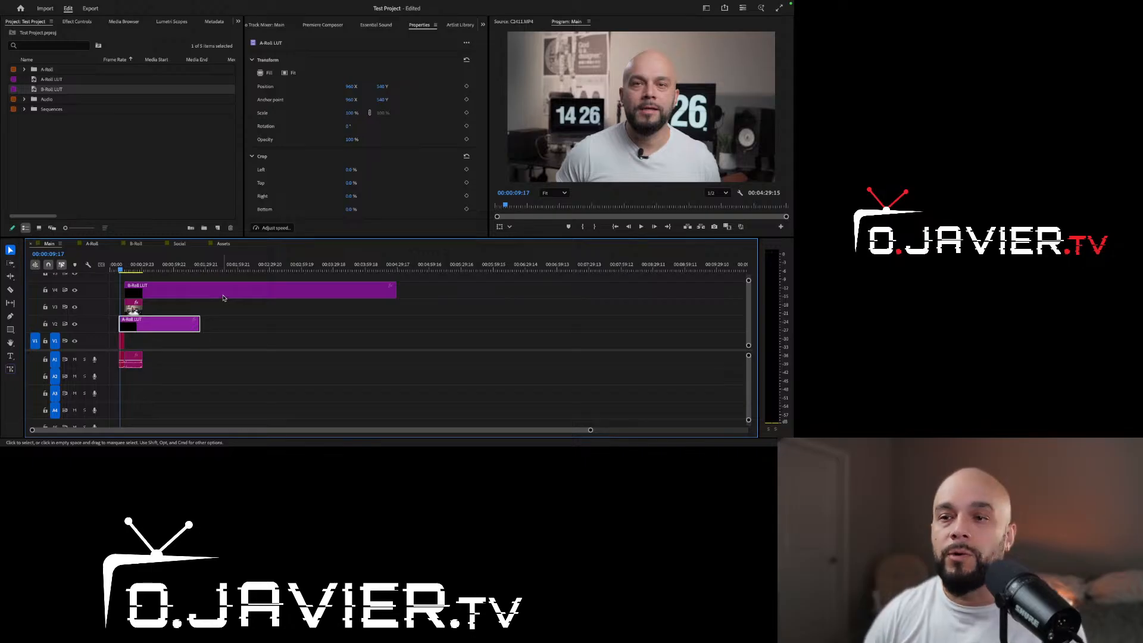
{"action": "mouse_move", "coordinate": [224, 298]}
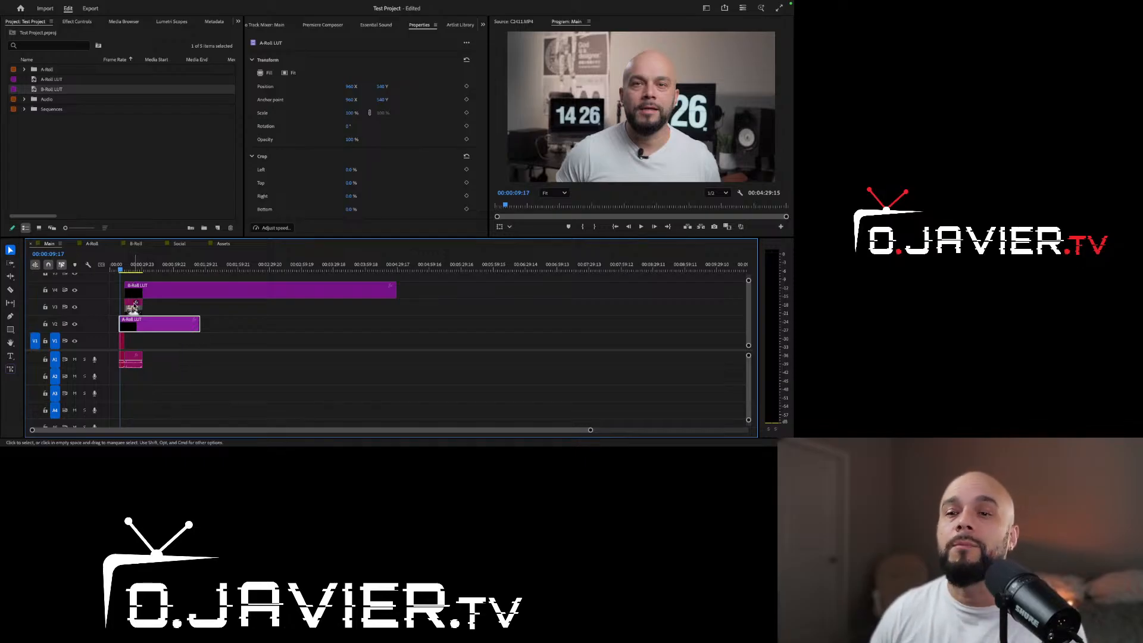
{"action": "left_click", "coordinate": [151, 295]}
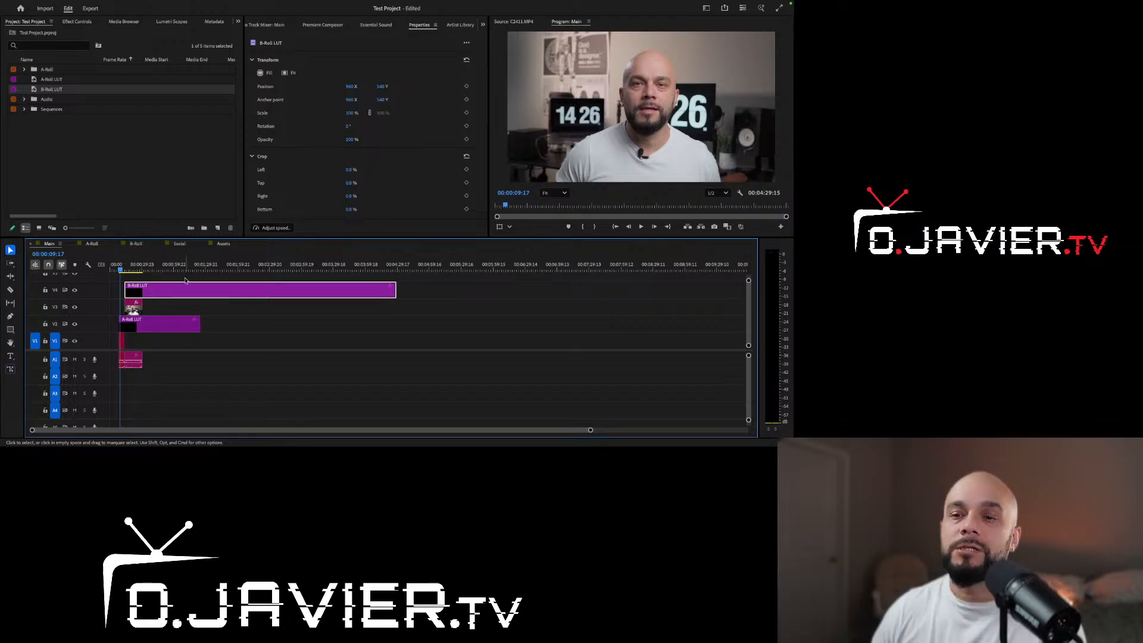
Step: Extend the second clip on V3 to the end of A-Roll LUT and cut it into four pieces
{"action": "left_click", "coordinate": [131, 190]}
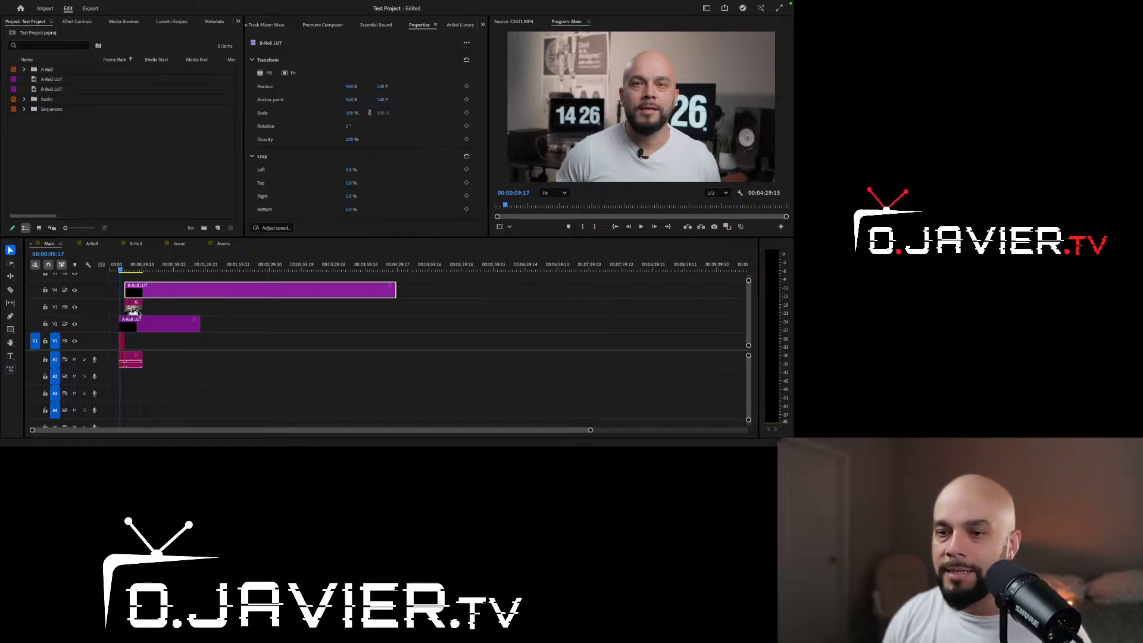
{"action": "left_click", "coordinate": [134, 309]}
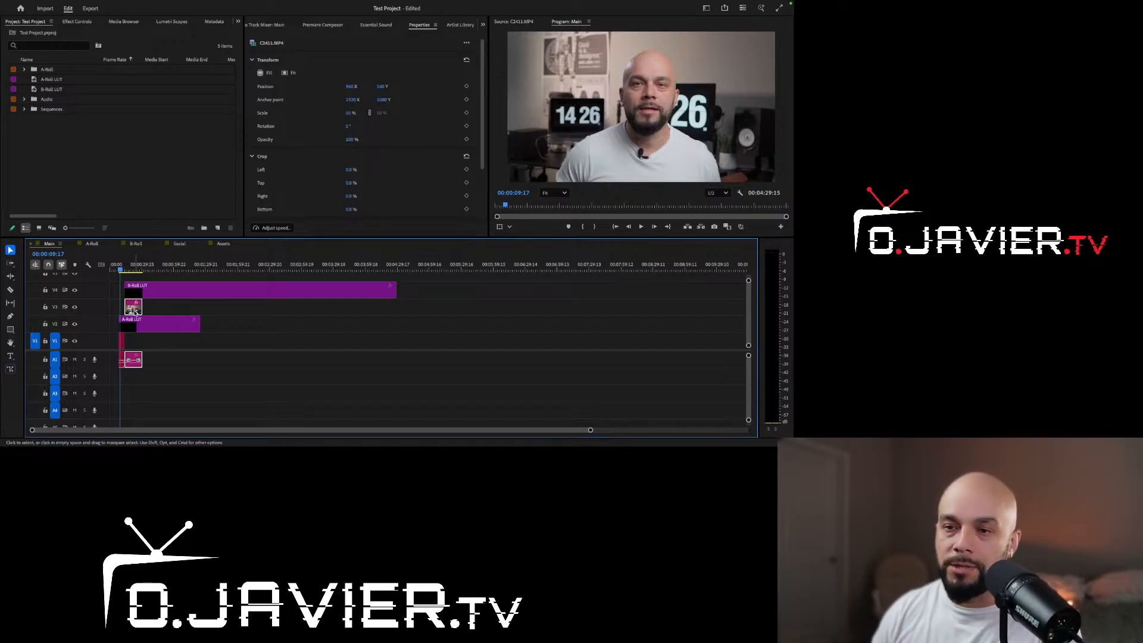
{"action": "left_click_drag", "start_coordinate": [140, 308], "coordinate": [200, 308]}
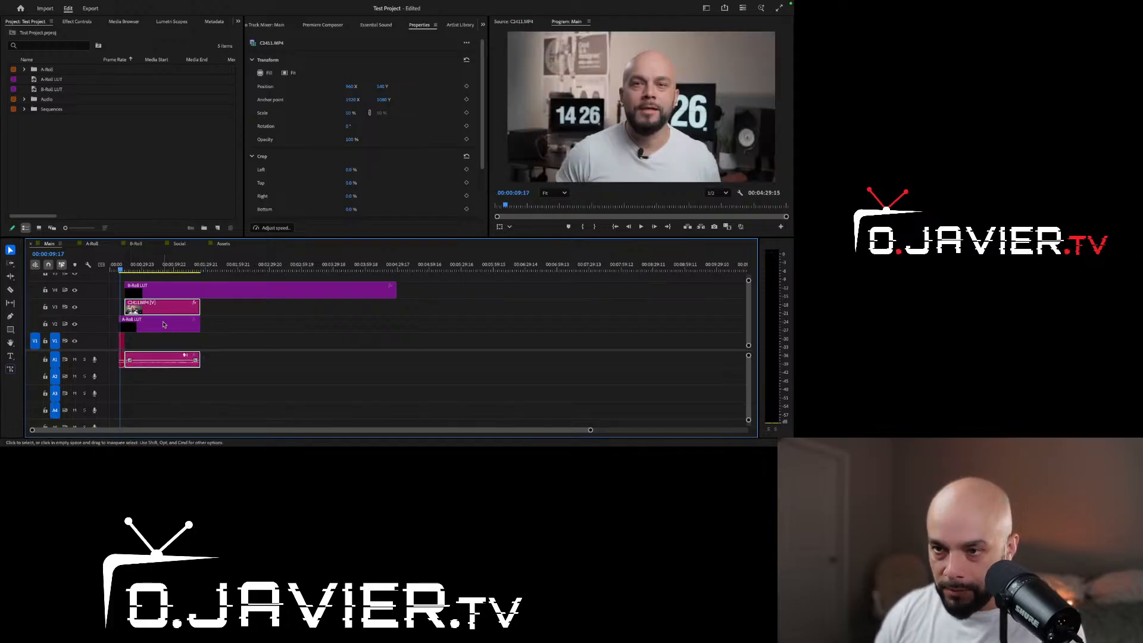
{"action": "key", "text": "c"}
{"action": "left_click", "coordinate": [139, 307]}
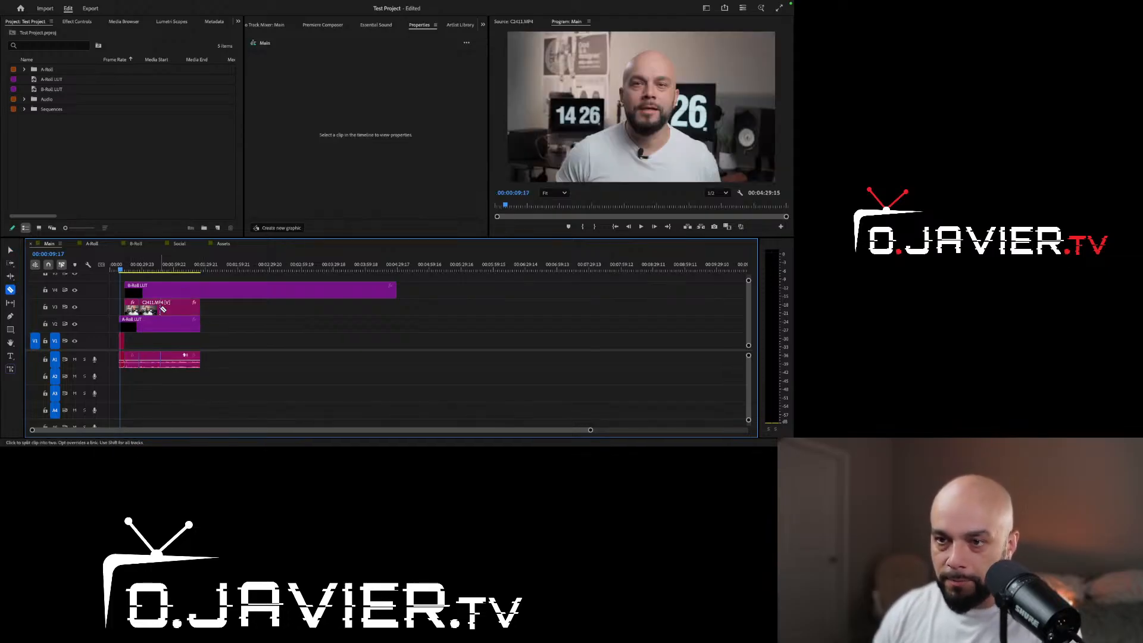
{"action": "left_click", "coordinate": [160, 308]}
{"action": "left_click", "coordinate": [179, 310]}
{"action": "key", "text": "v"}
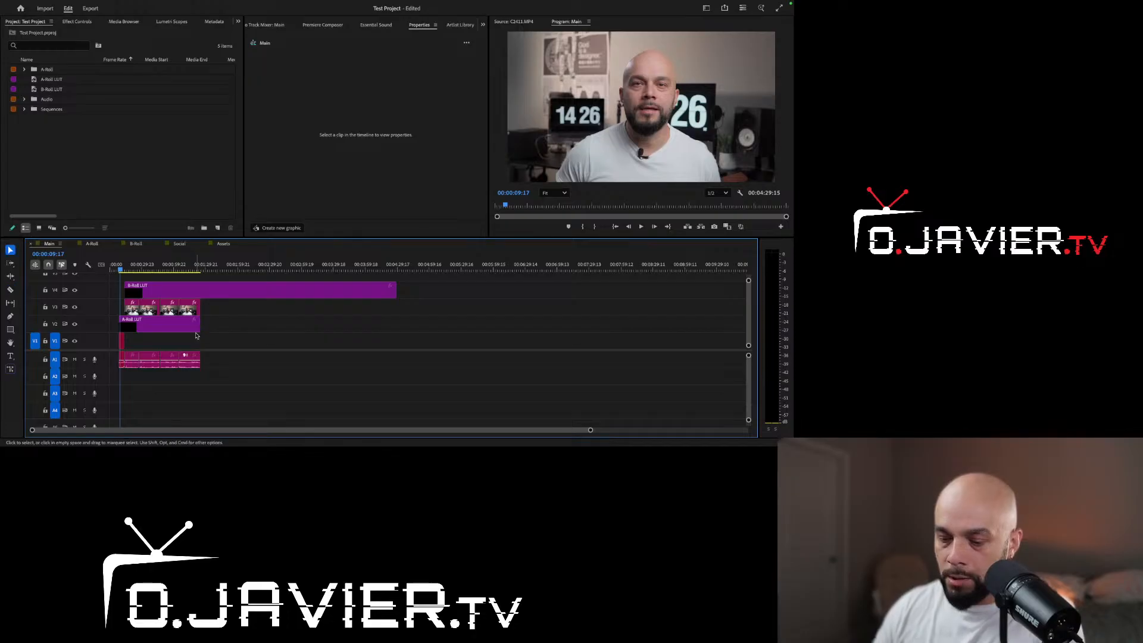
Step: Preview the cut pieces on V3 and park the playhead at 00:00:22:03
{"action": "left_click", "coordinate": [149, 308]}
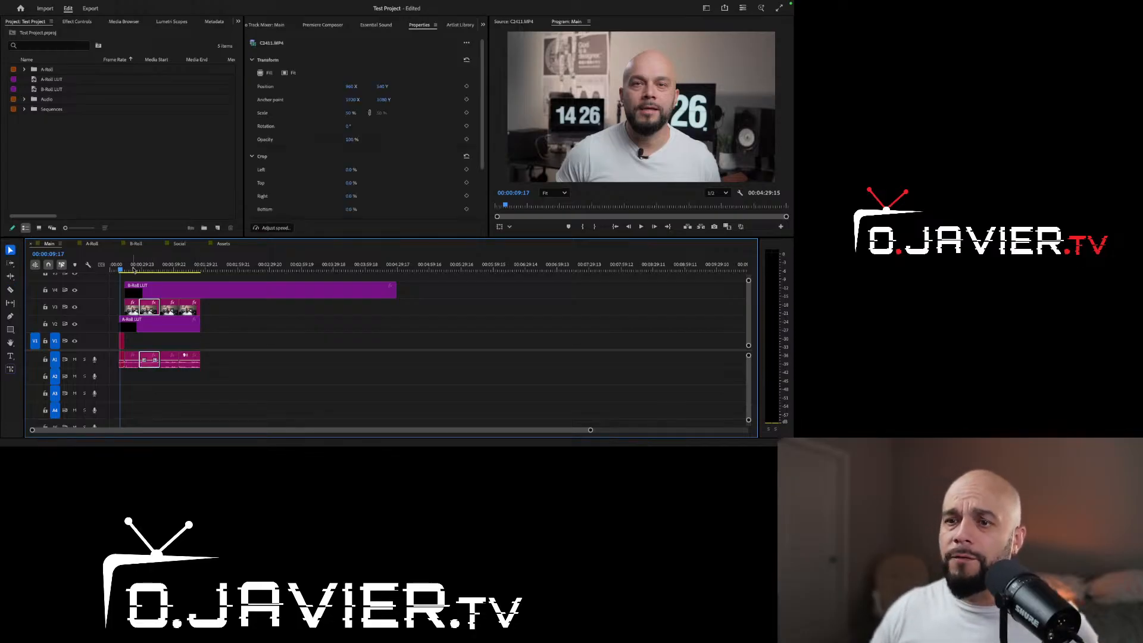
{"action": "left_click", "coordinate": [153, 267]}
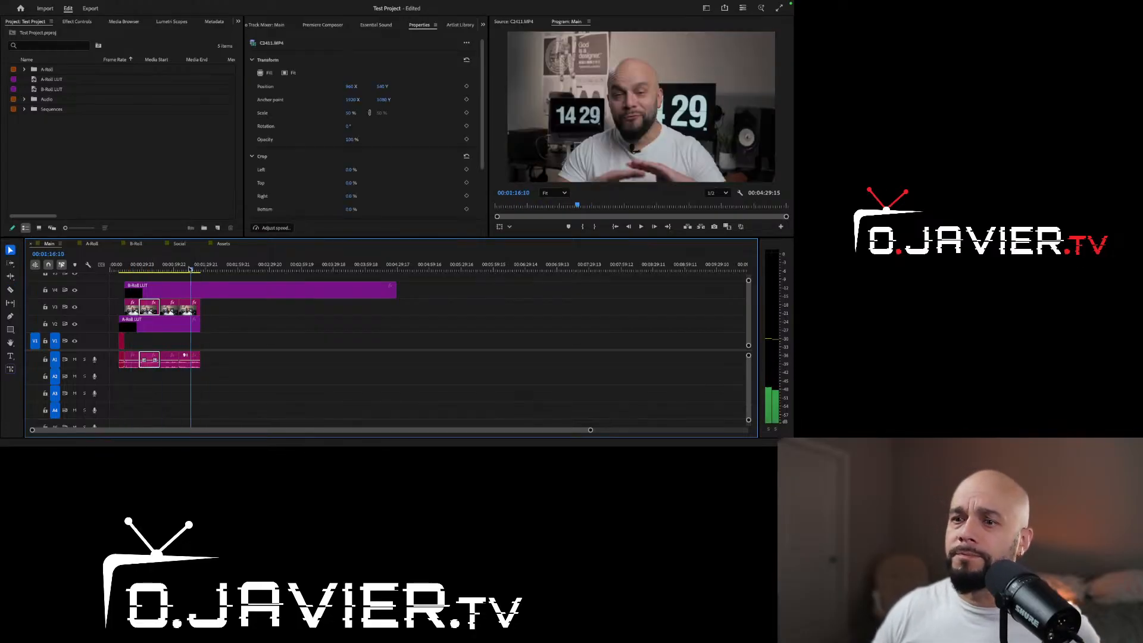
{"action": "key", "text": "space"}
{"action": "left_click_drag", "start_coordinate": [129, 268], "coordinate": [134, 268]}
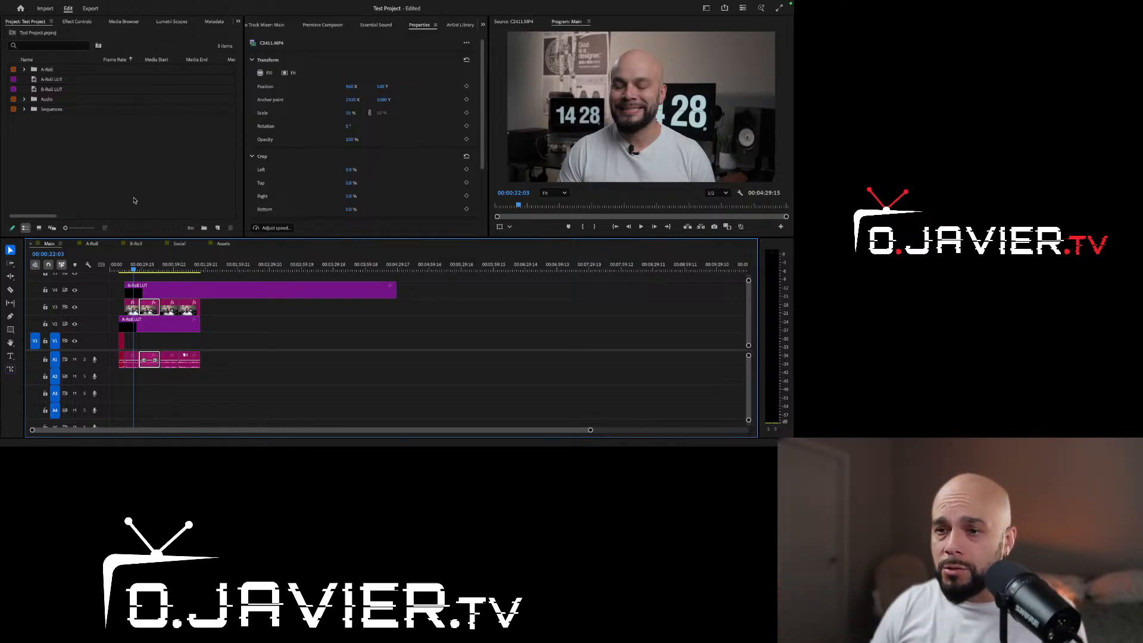
{"action": "left_click", "coordinate": [115, 309]}
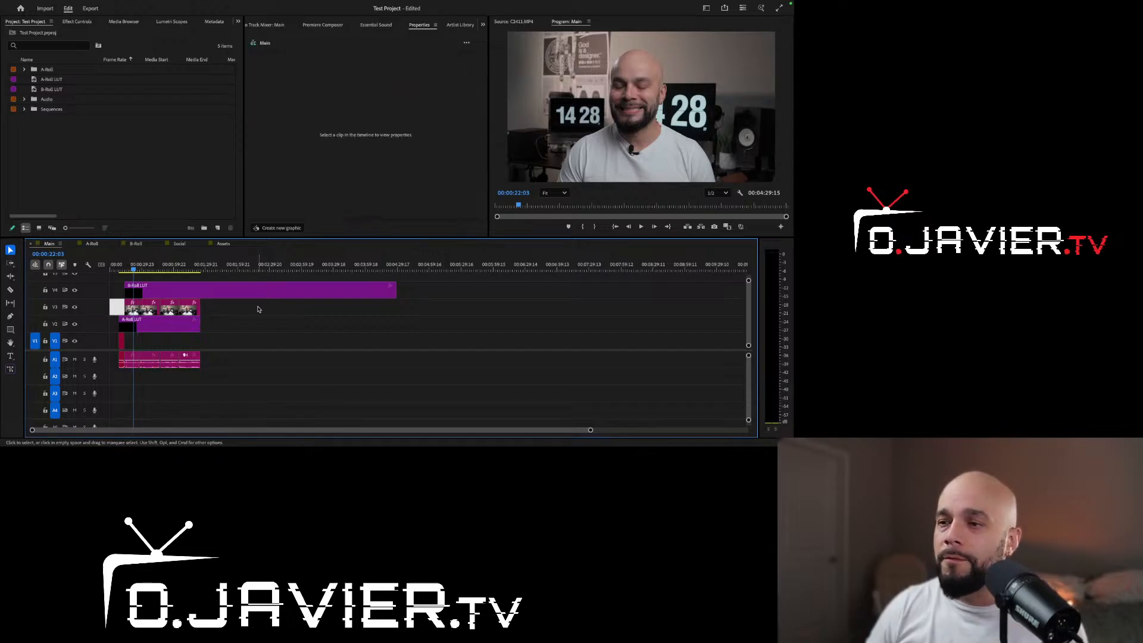
Step: Extend the last V3 piece to the end of B-Roll LUT and cut the extended part into many short pieces
{"action": "left_click_drag", "start_coordinate": [200, 309], "coordinate": [396, 311]}
{"action": "key", "text": "c"}
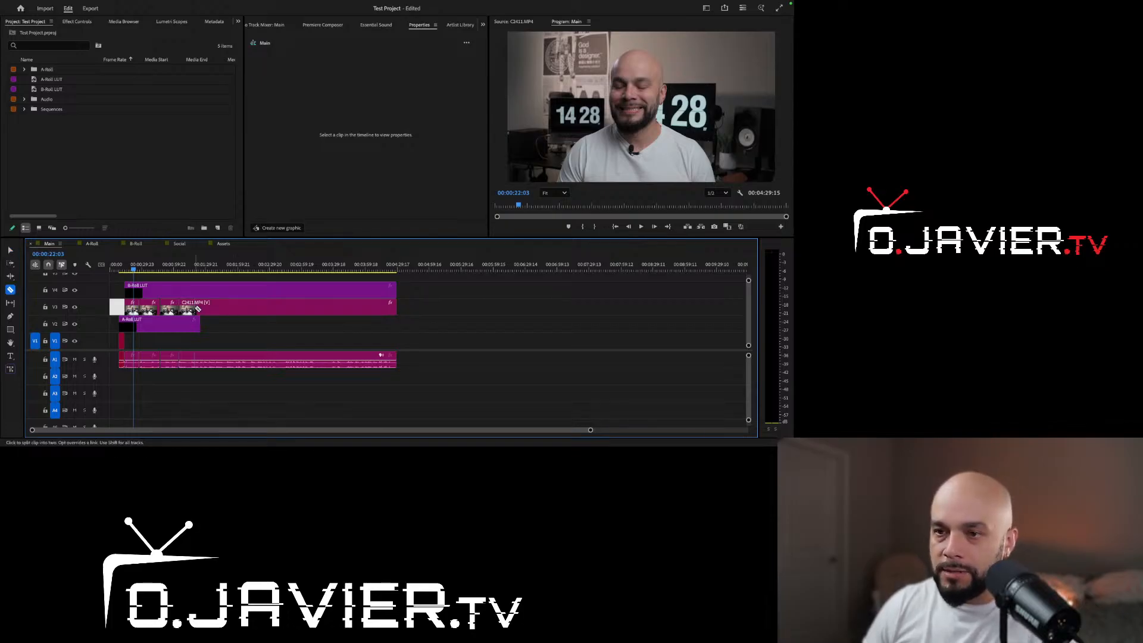
{"action": "left_click", "coordinate": [186, 309]}
{"action": "left_click", "coordinate": [207, 309]}
{"action": "left_click", "coordinate": [230, 308]}
{"action": "left_click", "coordinate": [256, 309]}
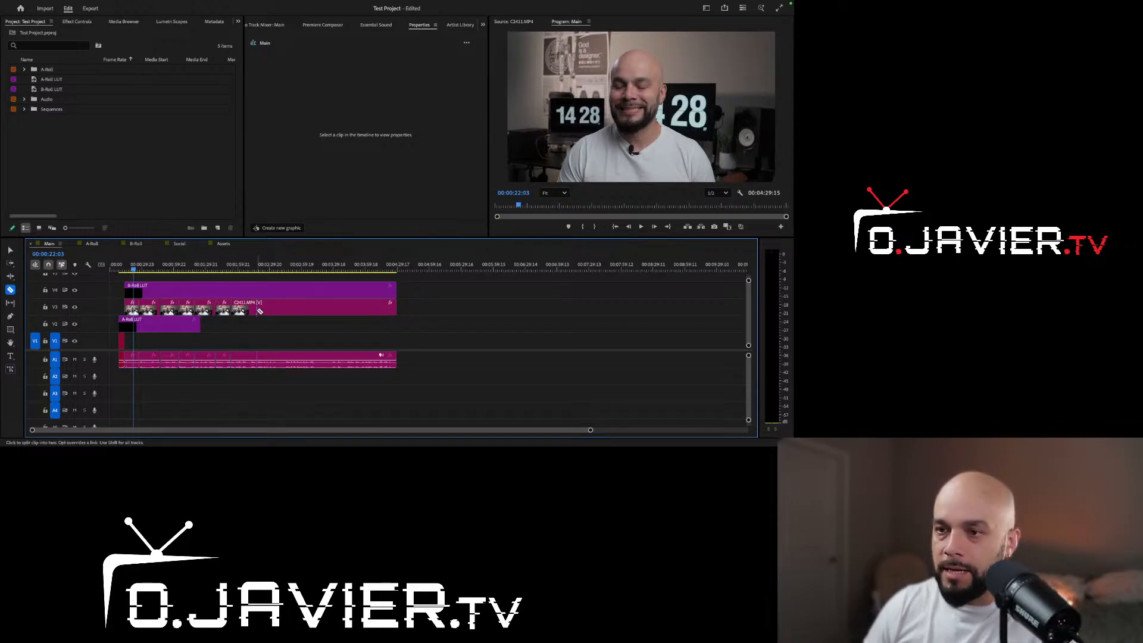
{"action": "left_click", "coordinate": [282, 309]}
{"action": "left_click", "coordinate": [315, 308]}
{"action": "left_click", "coordinate": [349, 308]}
{"action": "left_click", "coordinate": [371, 308]}
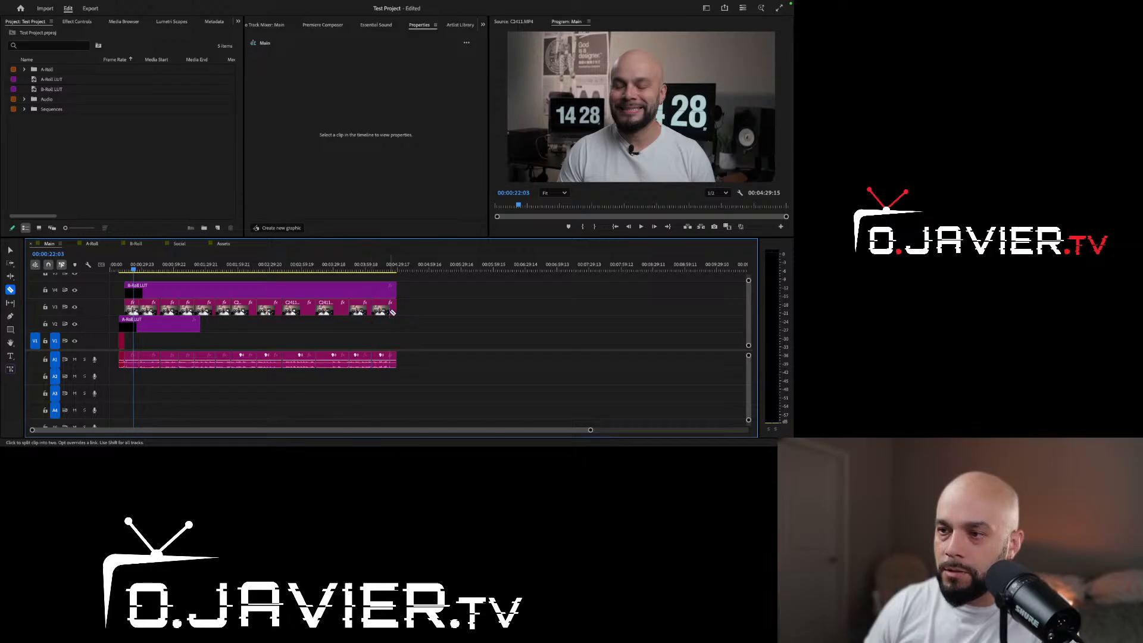
{"action": "left_click", "coordinate": [331, 308]}
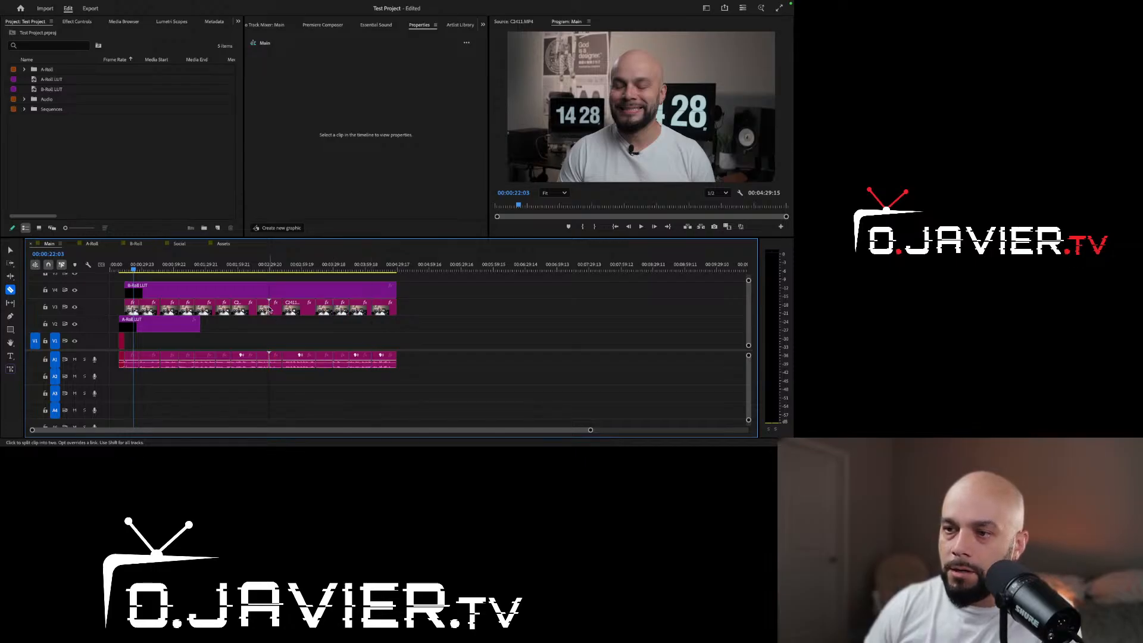
{"action": "left_click", "coordinate": [297, 308]}
{"action": "key", "text": "v"}
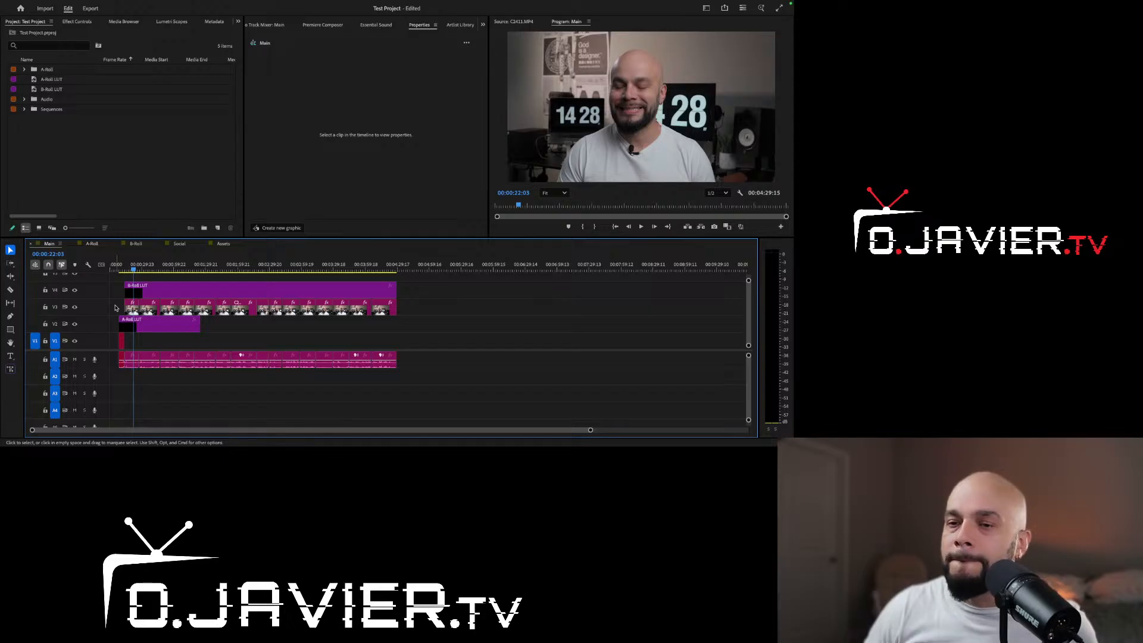
Step: Nest all the cut clips on V3 as Blur Clips, and look inside the nested sequence before returning to Main
{"action": "left_click_drag", "start_coordinate": [115, 308], "coordinate": [397, 311]}
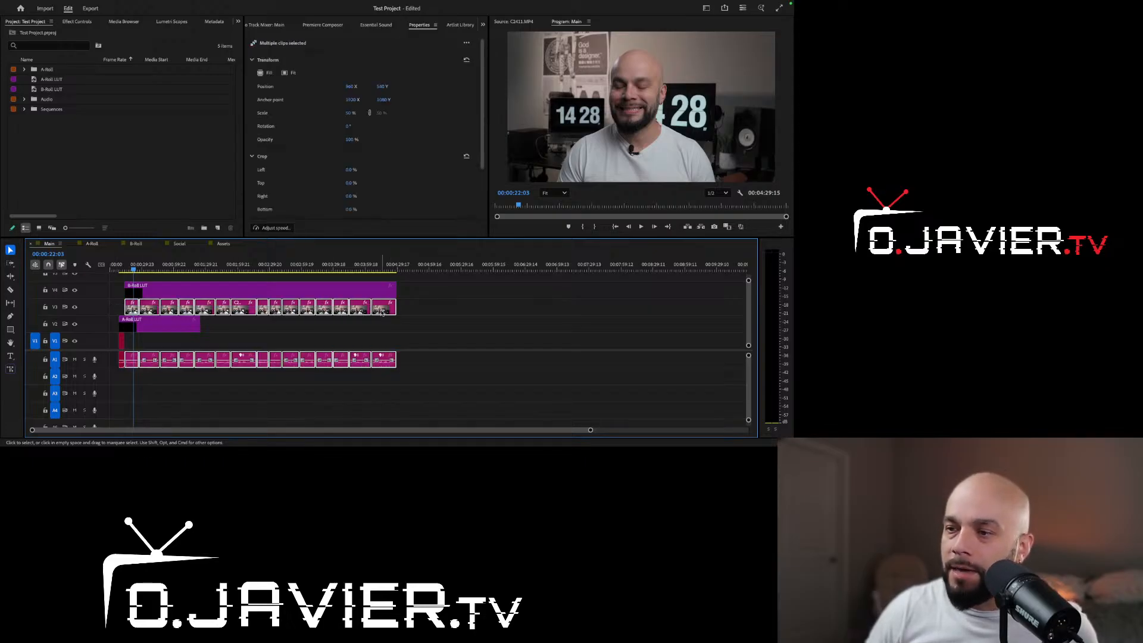
{"action": "right_click", "coordinate": [382, 312]}
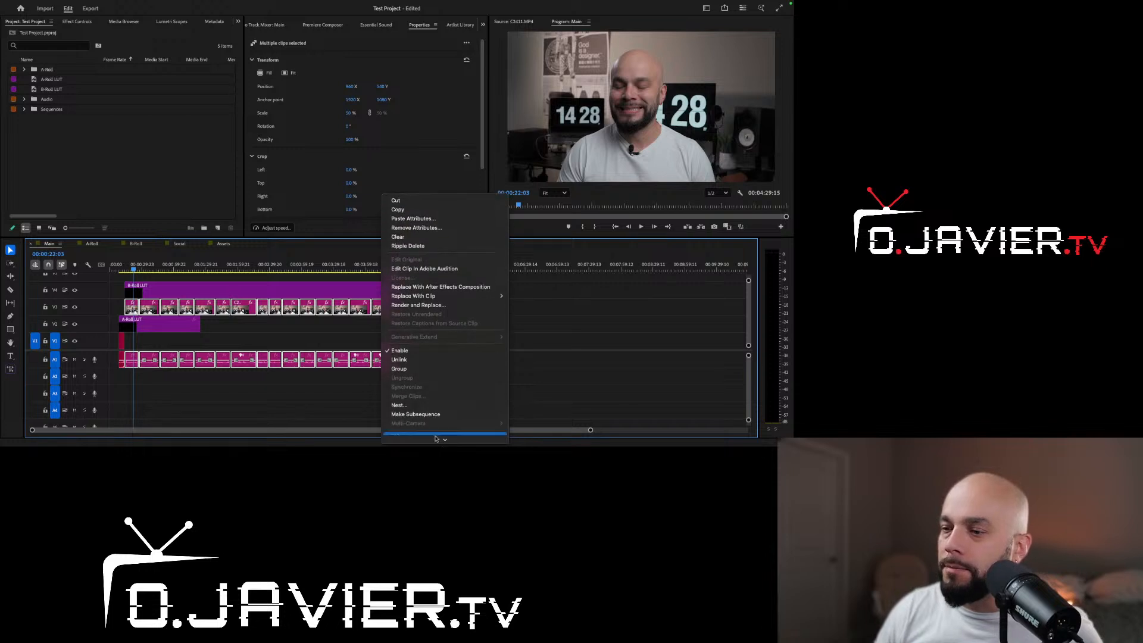
{"action": "left_click", "coordinate": [398, 405]}
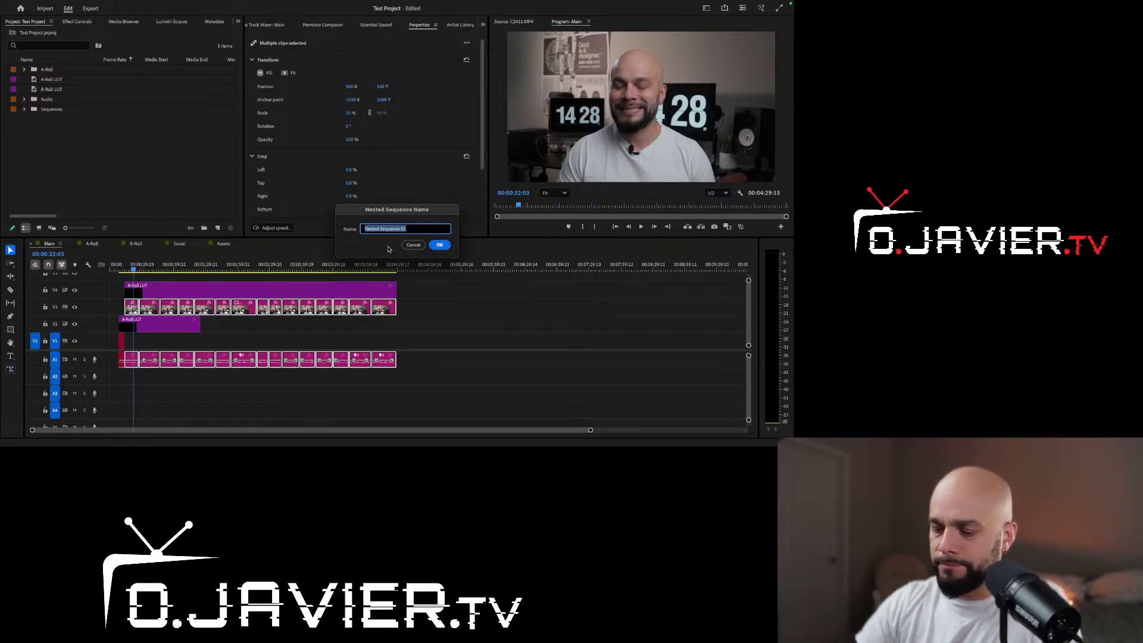
{"action": "type", "text": "Blur Clips"}
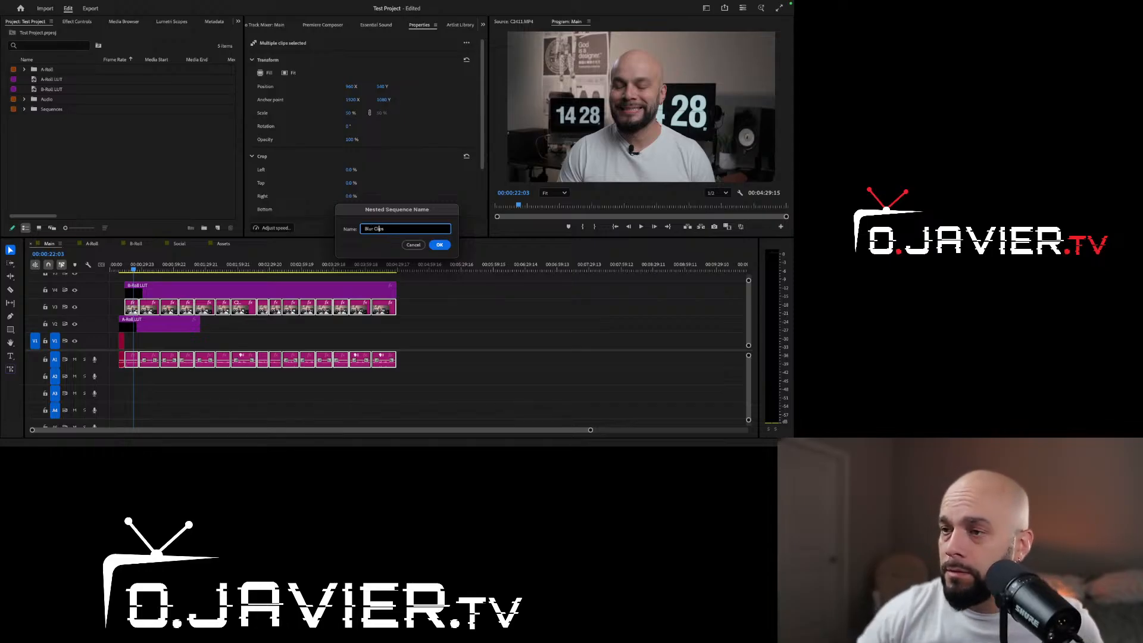
{"action": "left_click", "coordinate": [440, 245]}
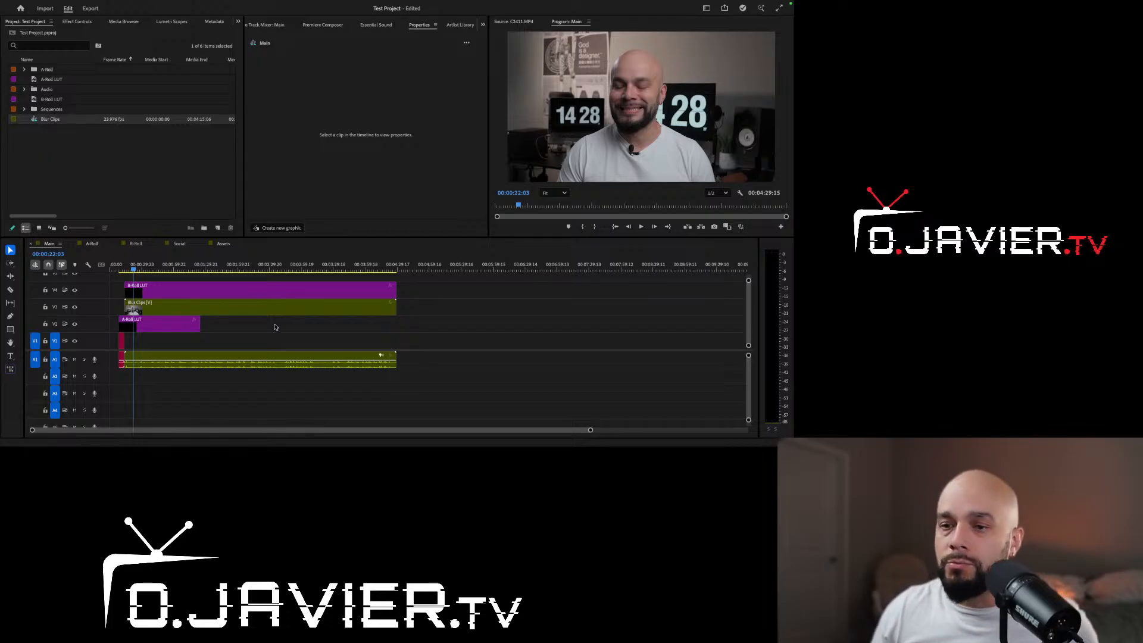
{"action": "double_click", "coordinate": [197, 309]}
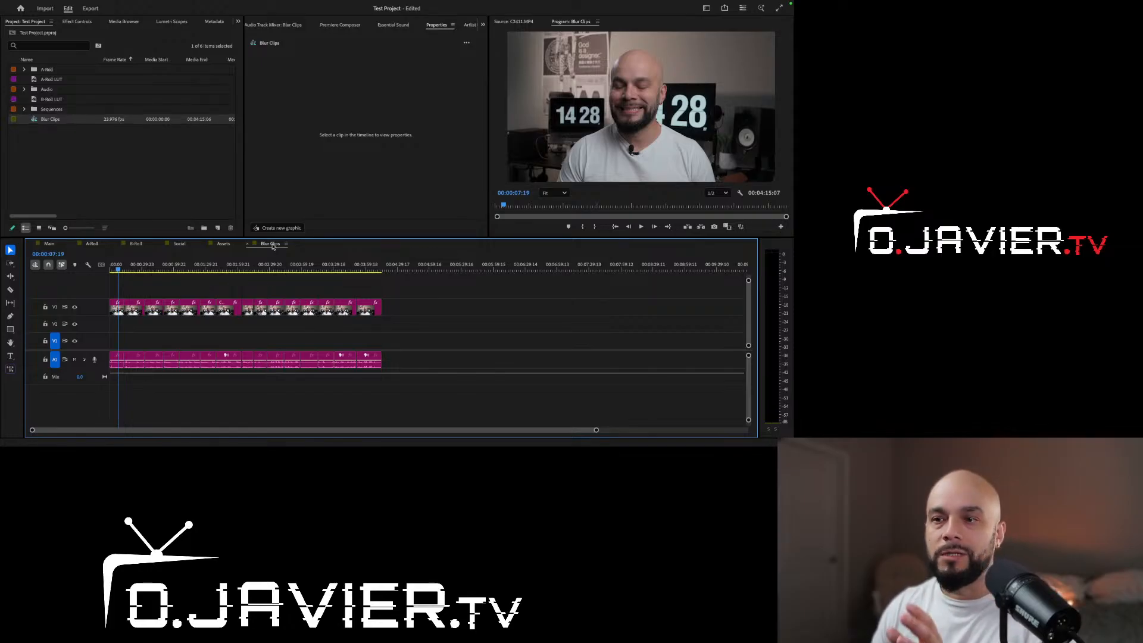
{"action": "left_click", "coordinate": [56, 244]}
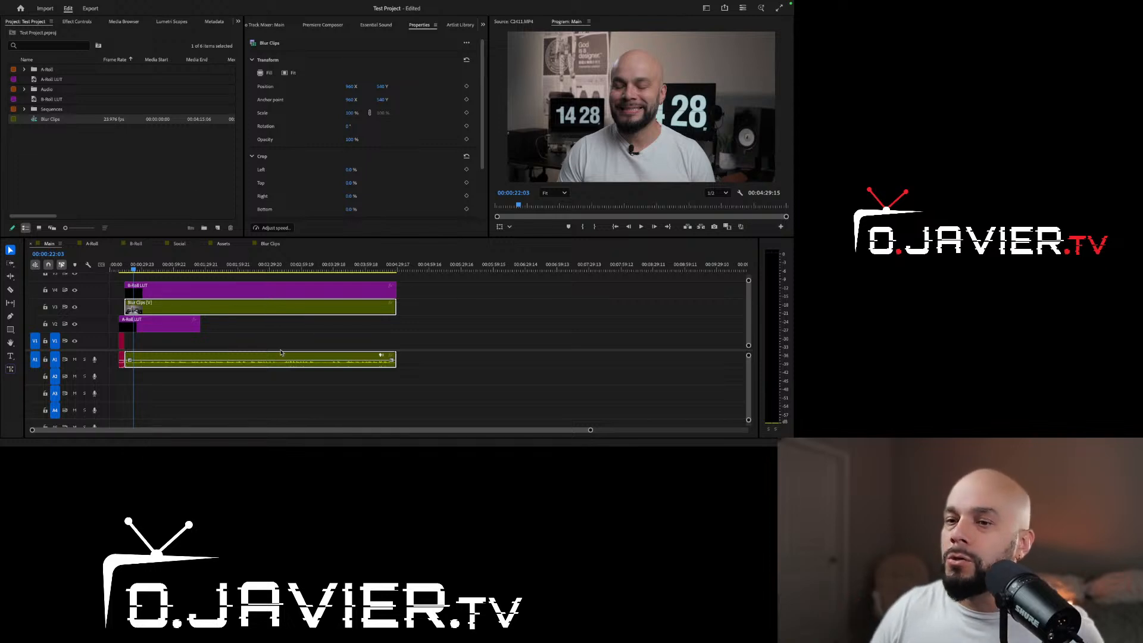
Step: Find the Gaussian Blur video effect and apply it to the Blur Clips nest on V3
{"action": "left_click", "coordinate": [483, 25]}
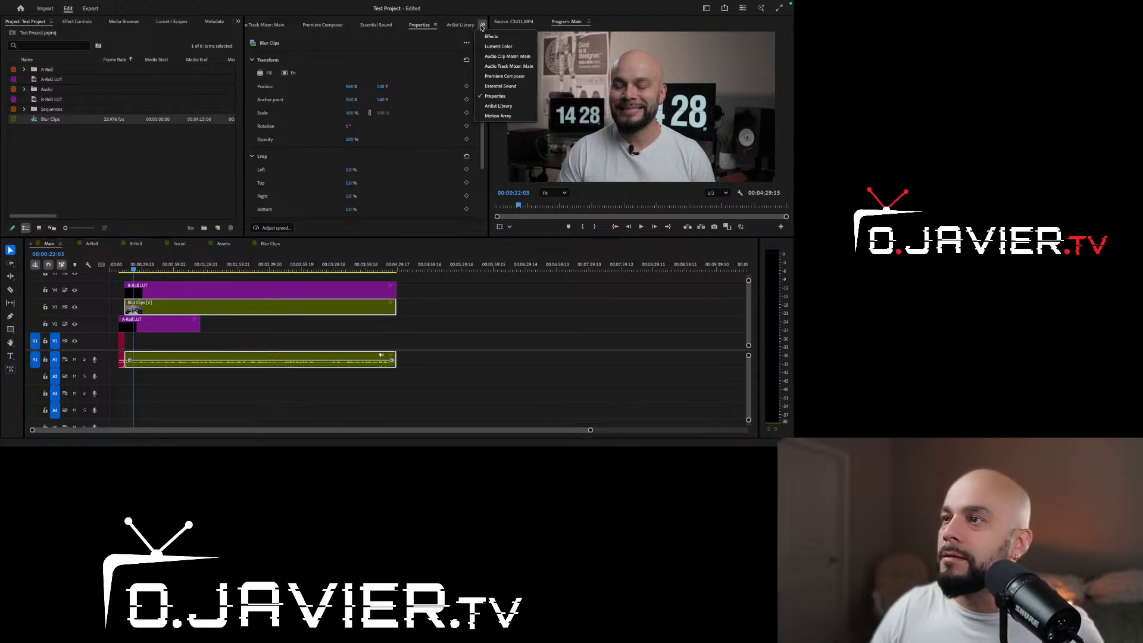
{"action": "left_click", "coordinate": [486, 36]}
{"action": "left_click", "coordinate": [294, 43]}
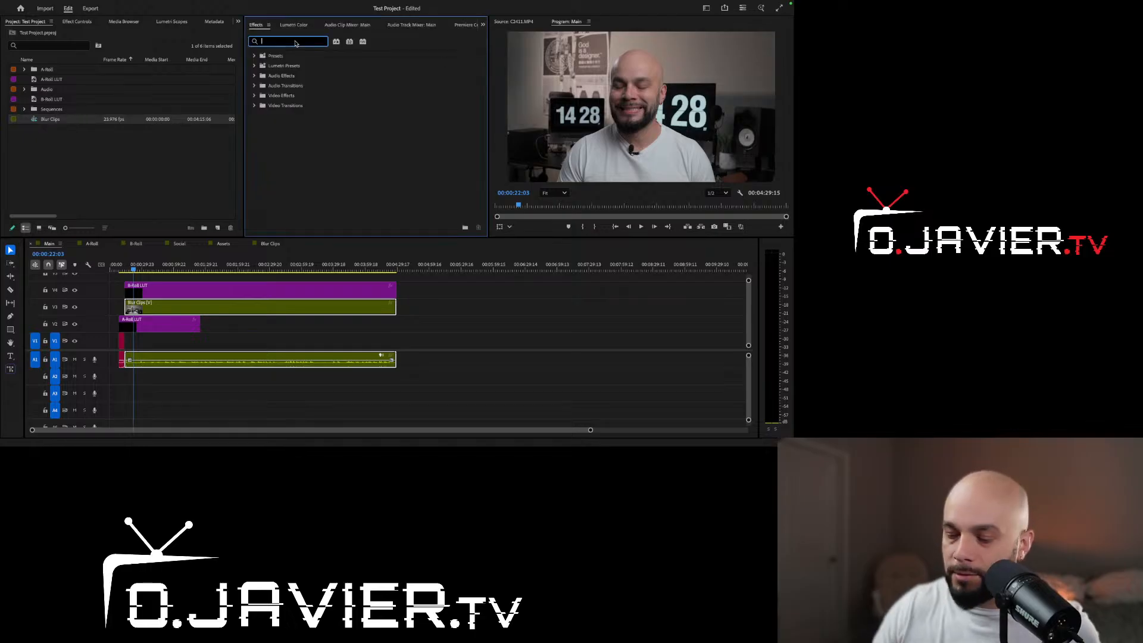
{"action": "type", "text": "gausse"}
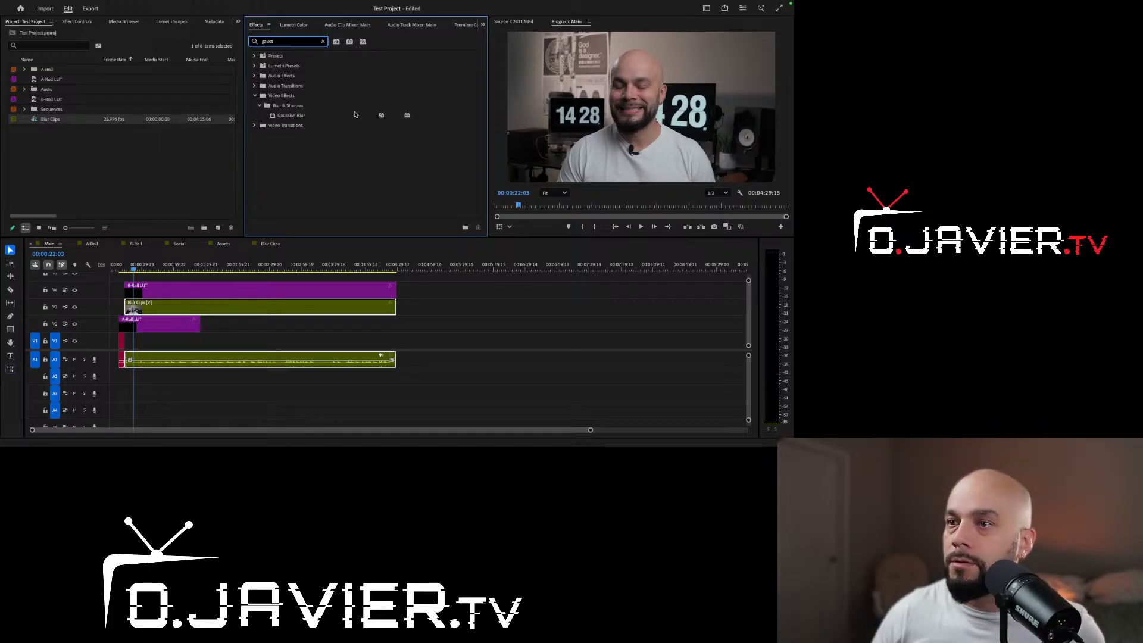
{"action": "key", "text": "BackSpace"}
{"action": "left_click_drag", "start_coordinate": [271, 201], "coordinate": [212, 305]}
Step: Park the playhead at 00:00:35:07 and raise the Gaussian Blur's Blurriness on Blur Clips for a heavy blur
{"action": "left_click", "coordinate": [144, 267]}
{"action": "left_click_drag", "start_coordinate": [144, 268], "coordinate": [147, 267]}
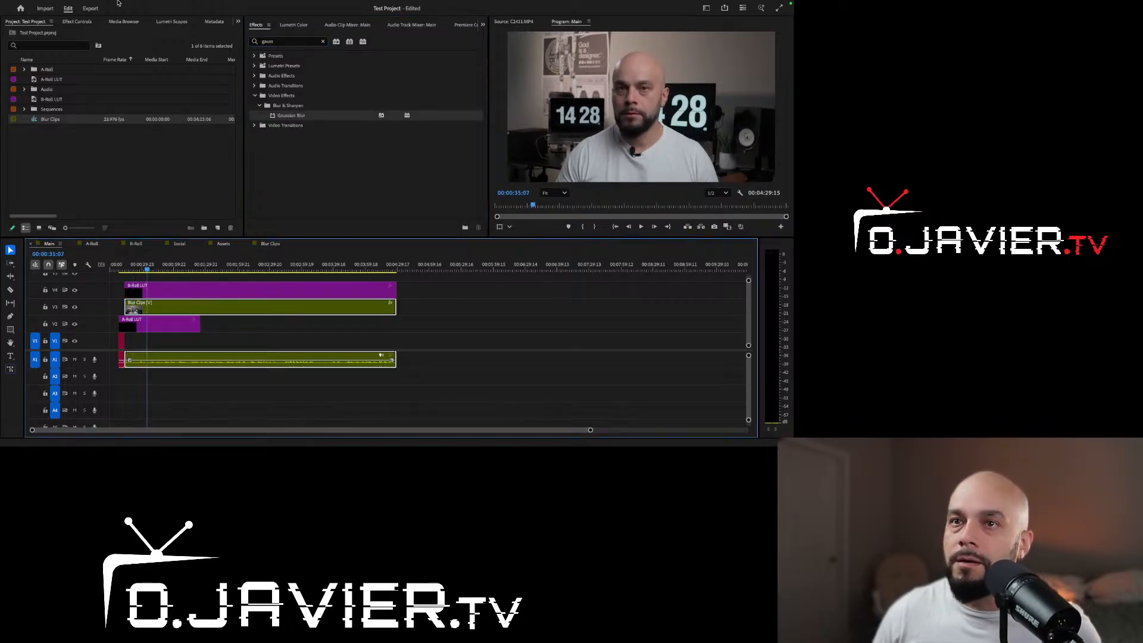
{"action": "left_click", "coordinate": [77, 21]}
{"action": "scroll", "coordinate": [111, 135], "scroll_direction": "down", "scroll_amount": 5}
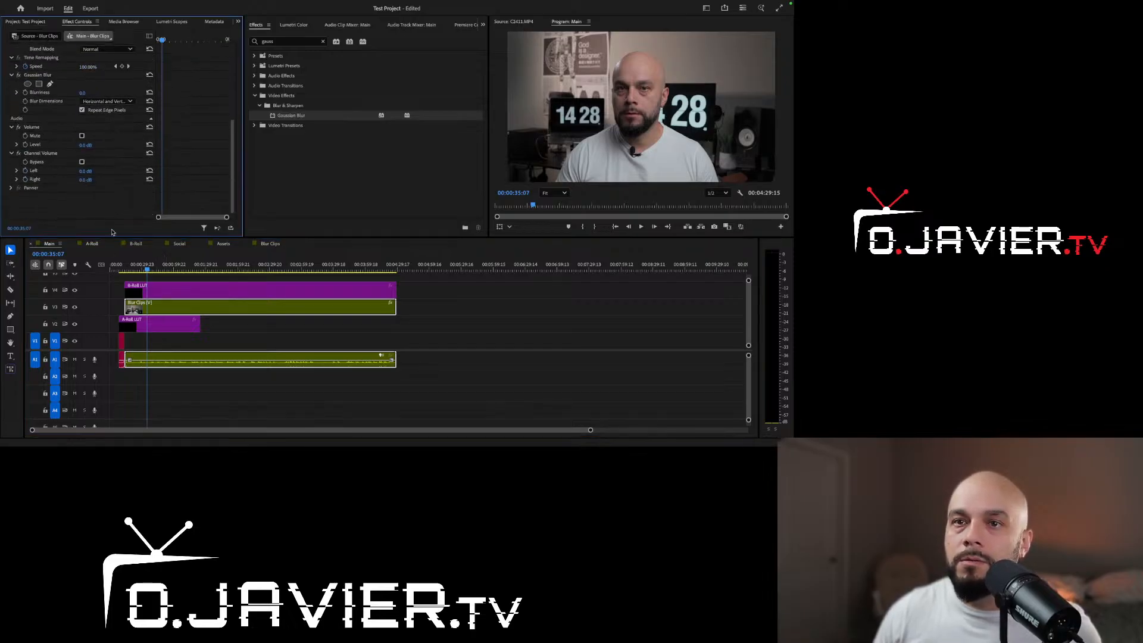
{"action": "scroll", "coordinate": [89, 131], "scroll_direction": "up", "scroll_amount": 1}
{"action": "left_click", "coordinate": [89, 111]}
{"action": "type", "text": "76"}
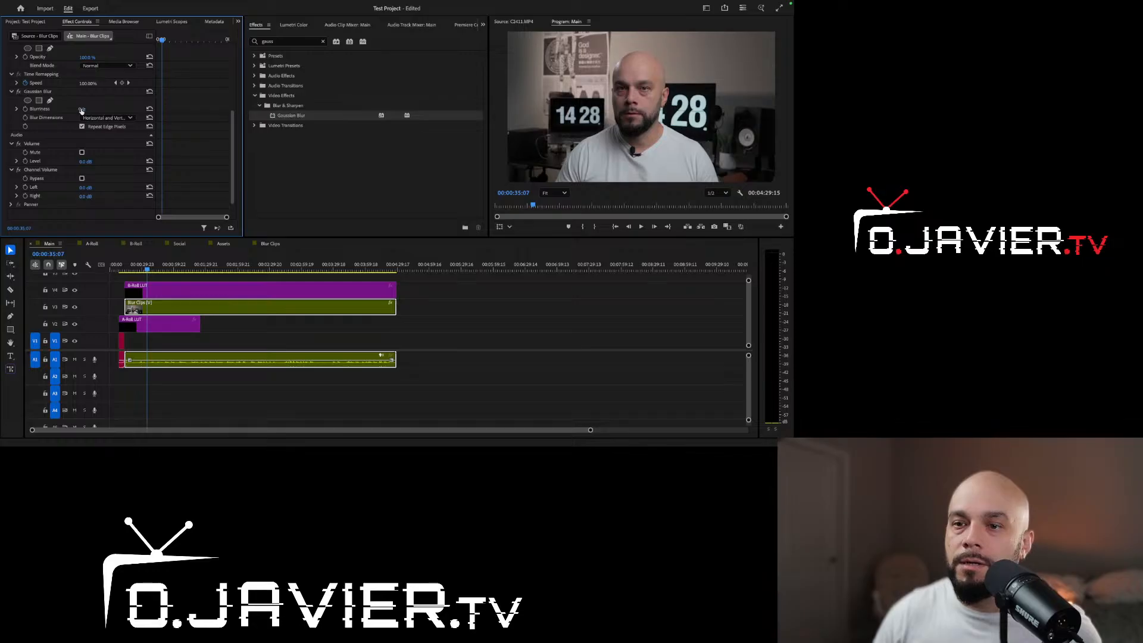
{"action": "key", "text": "Return"}
{"action": "left_click_drag", "start_coordinate": [83, 110], "coordinate": [91, 110]}
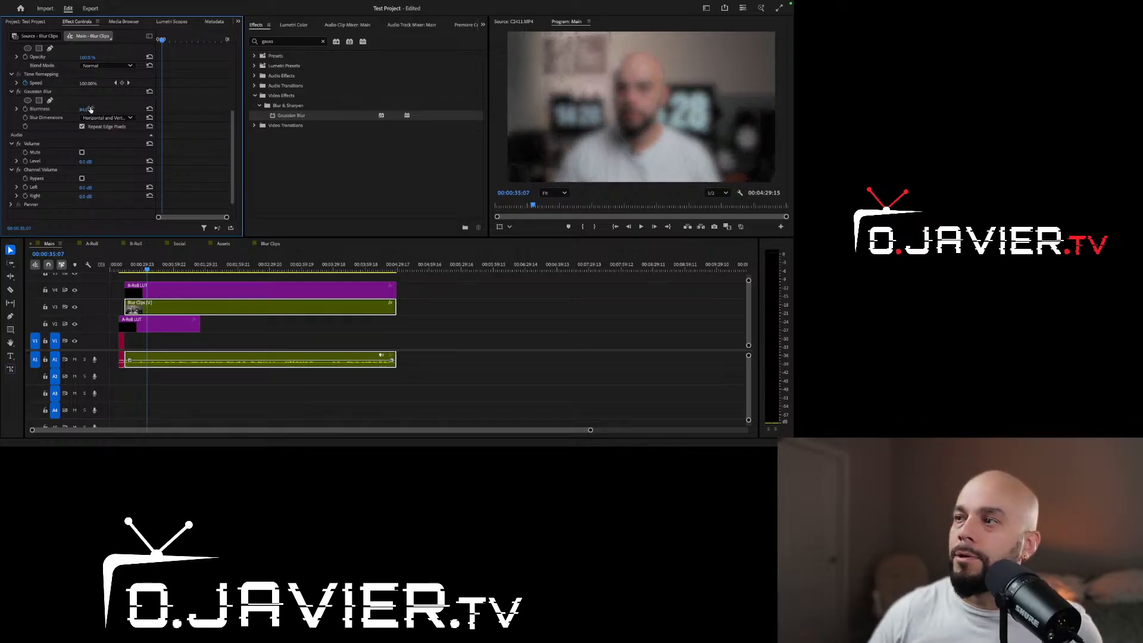
Step: Preview the blurred nest in Main, compare it with the clips inside Blur Clips, and return to Main at 00:00:37:06
{"action": "key", "text": "space"}
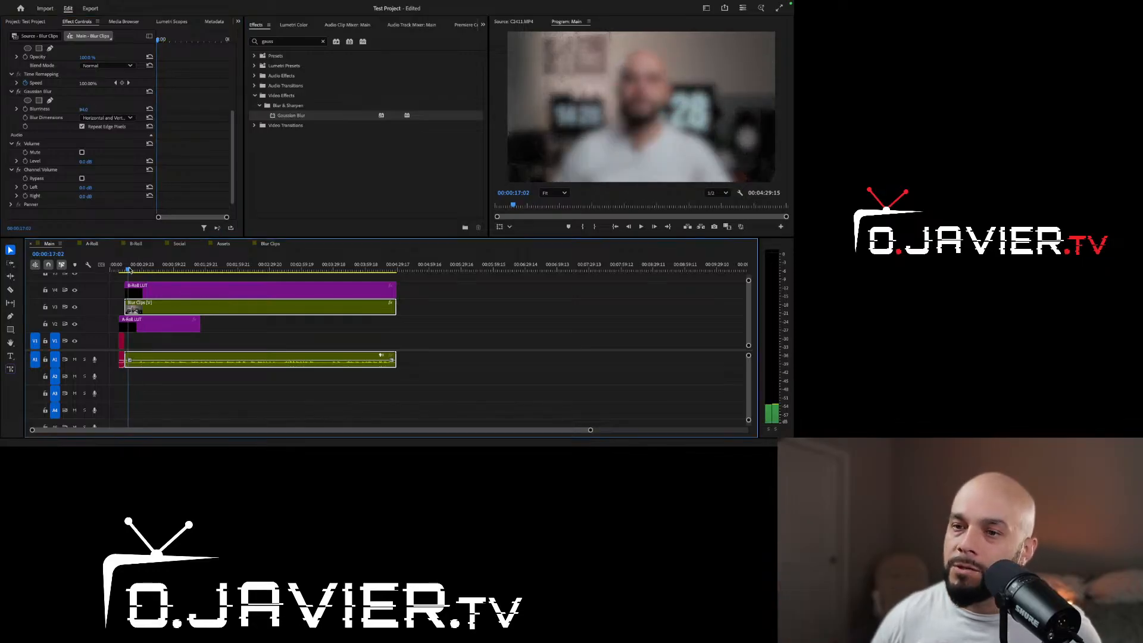
{"action": "mouse_move", "coordinate": [153, 269]}
{"action": "left_mouse_down"}
{"action": "mouse_move", "coordinate": [369, 265]}
{"action": "mouse_move", "coordinate": [134, 266]}
{"action": "left_mouse_up"}
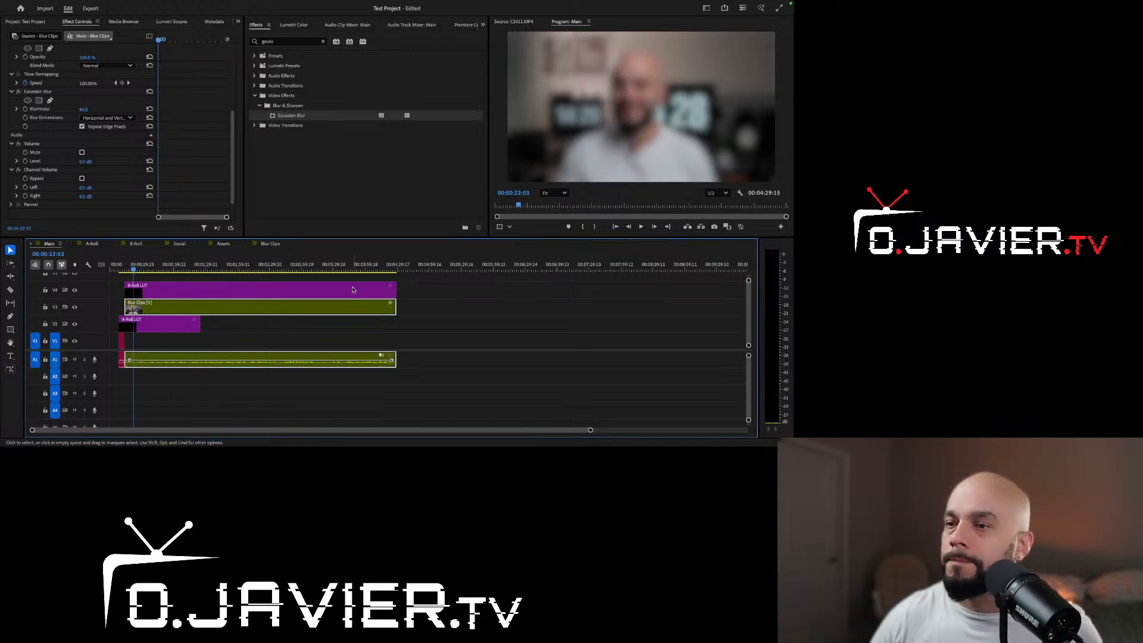
{"action": "left_click", "coordinate": [274, 246]}
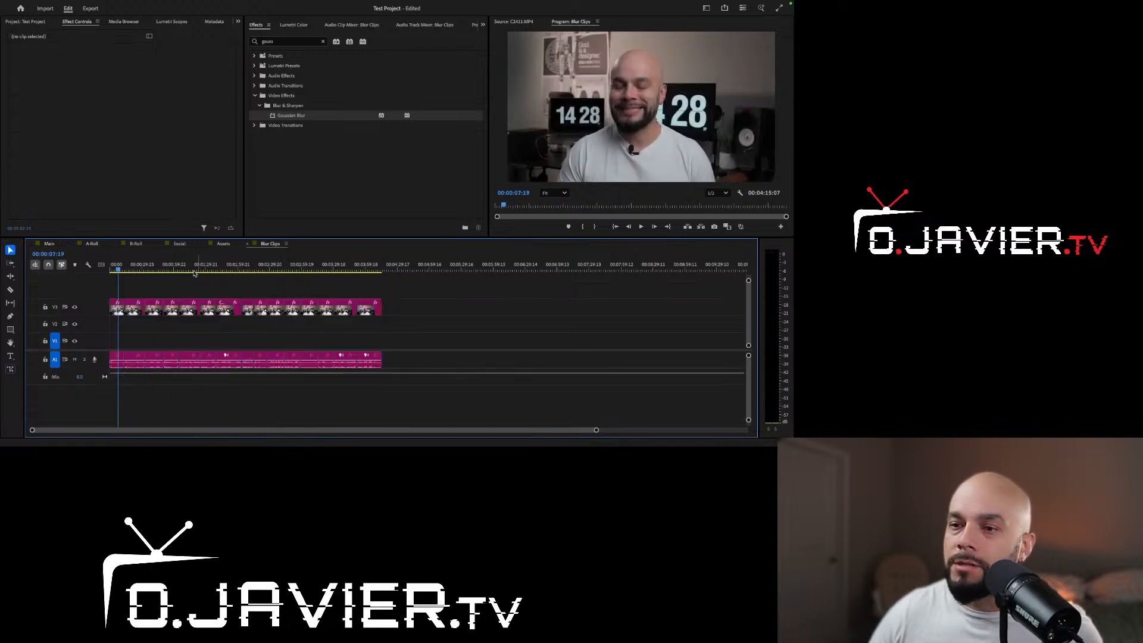
{"action": "left_click", "coordinate": [173, 272]}
{"action": "left_click", "coordinate": [172, 308]}
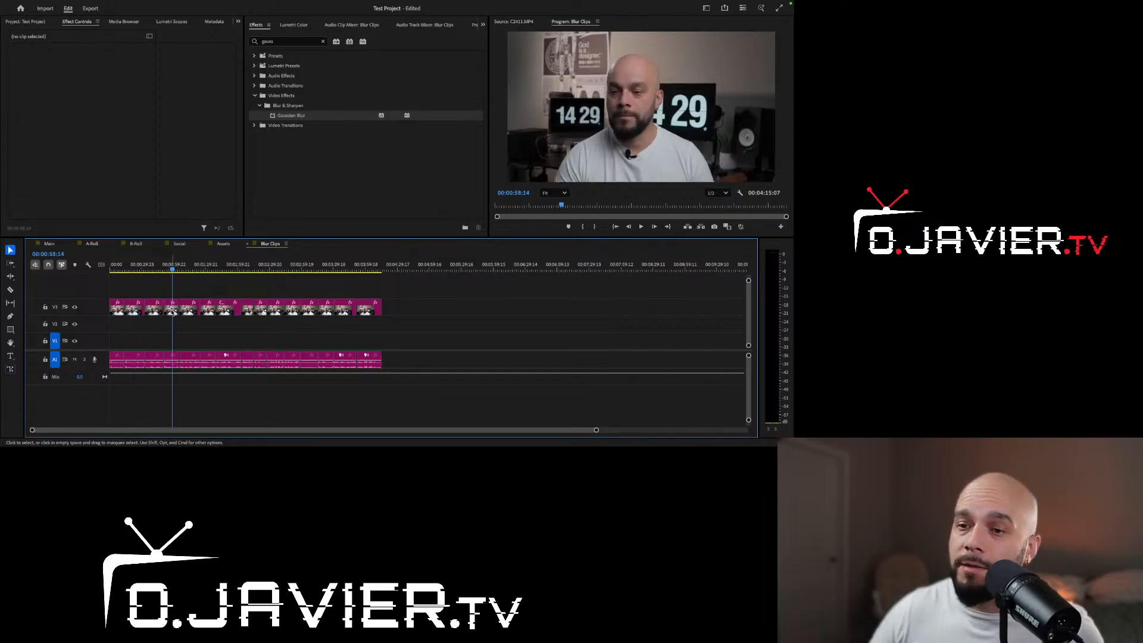
{"action": "left_click", "coordinate": [133, 270]}
{"action": "left_click", "coordinate": [49, 244]}
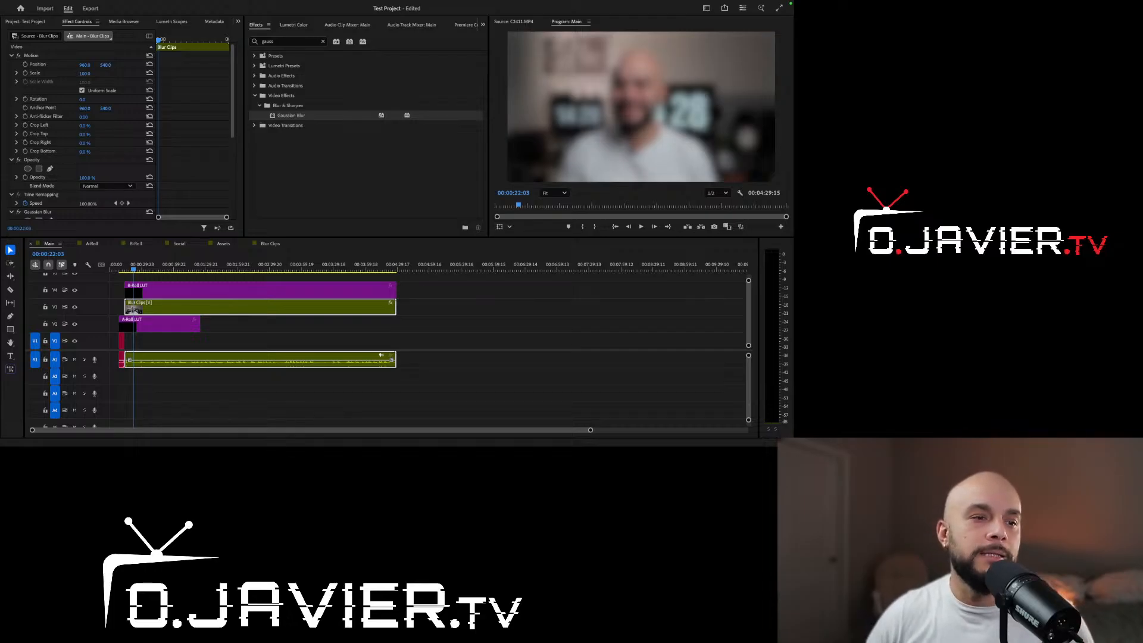
{"action": "left_click", "coordinate": [150, 269]}
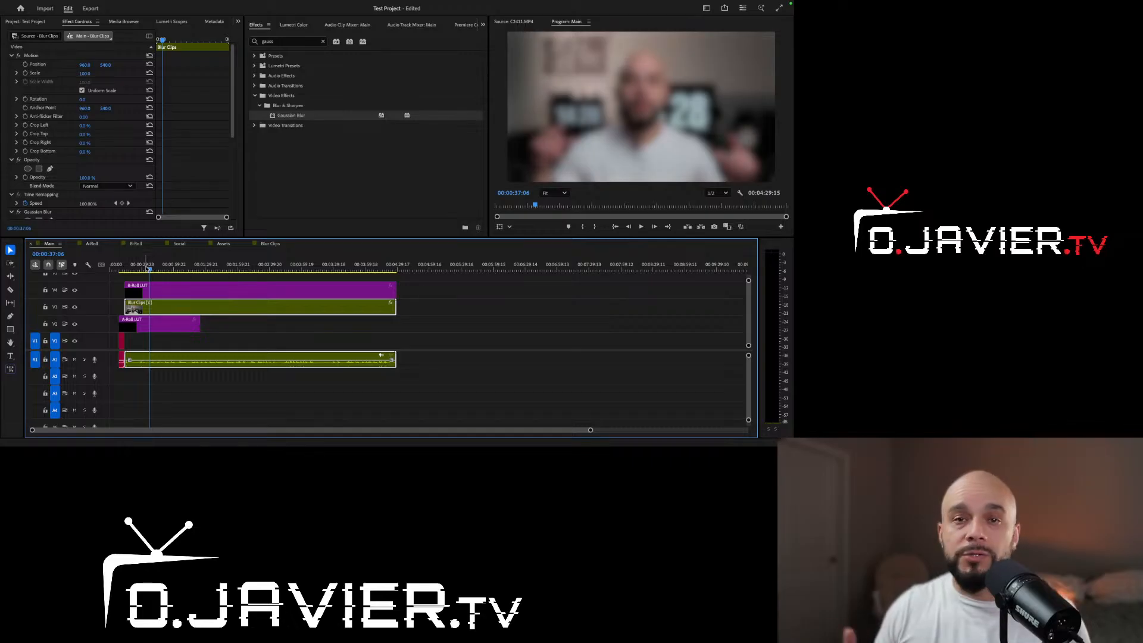
{"action": "left_click", "coordinate": [143, 279]}
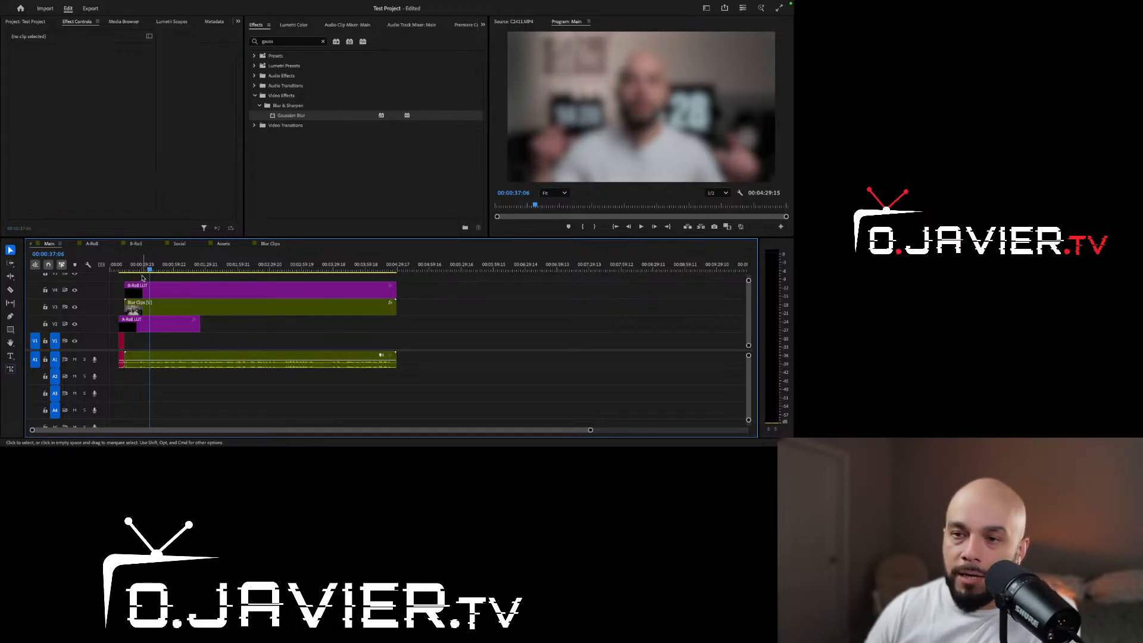
Step: Add timeline markers in the Main sequence at 00:00:37:06 and 00:00:55:02
{"action": "key", "text": "m"}
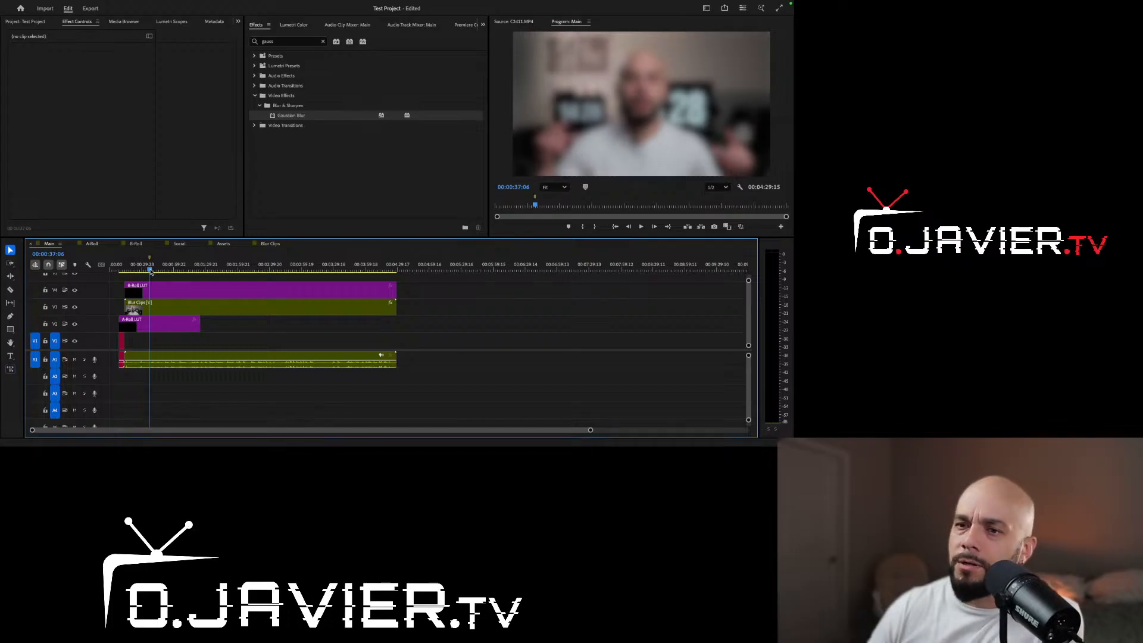
{"action": "left_click_drag", "start_coordinate": [151, 271], "coordinate": [170, 272]}
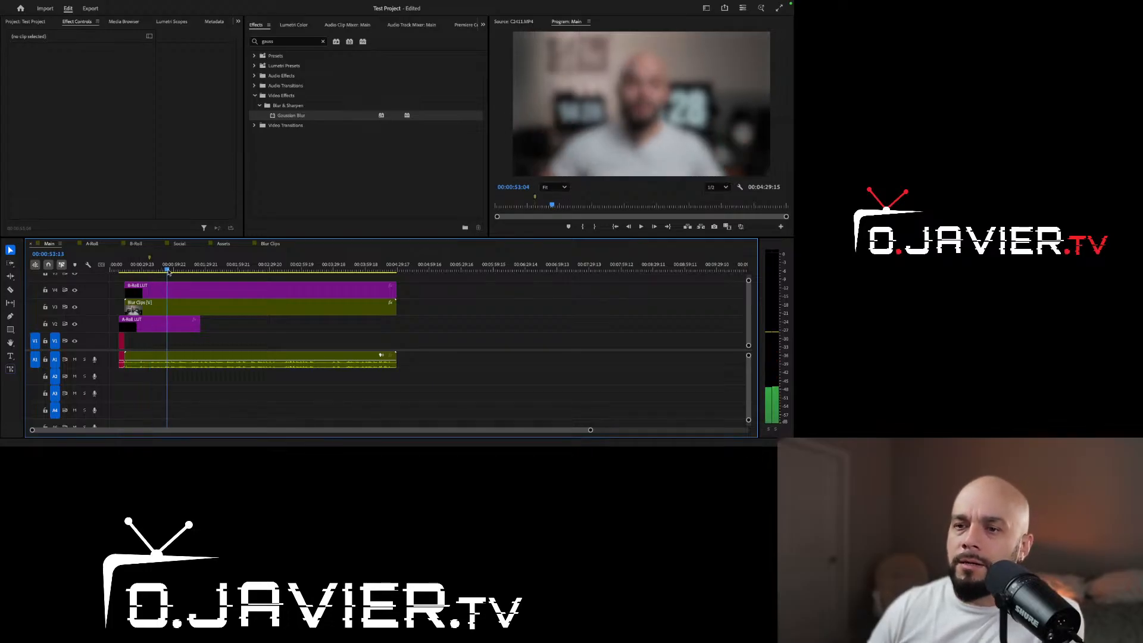
{"action": "key", "text": "m"}
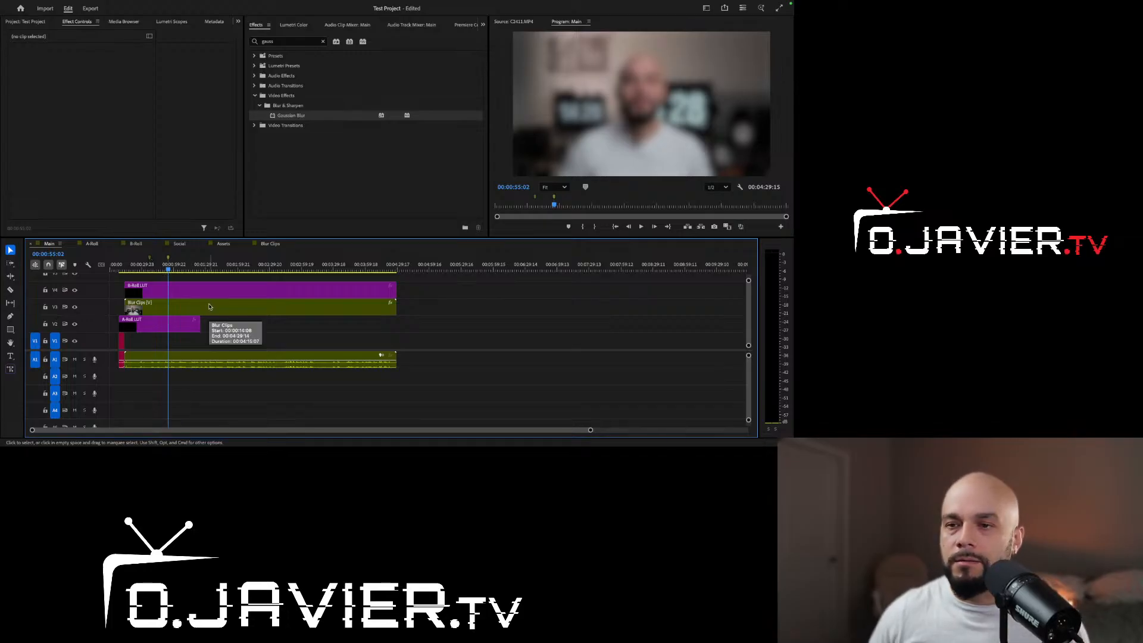
Step: Change the color of the marker at 00:00:55:02 to yellow
{"action": "right_click", "coordinate": [169, 259]}
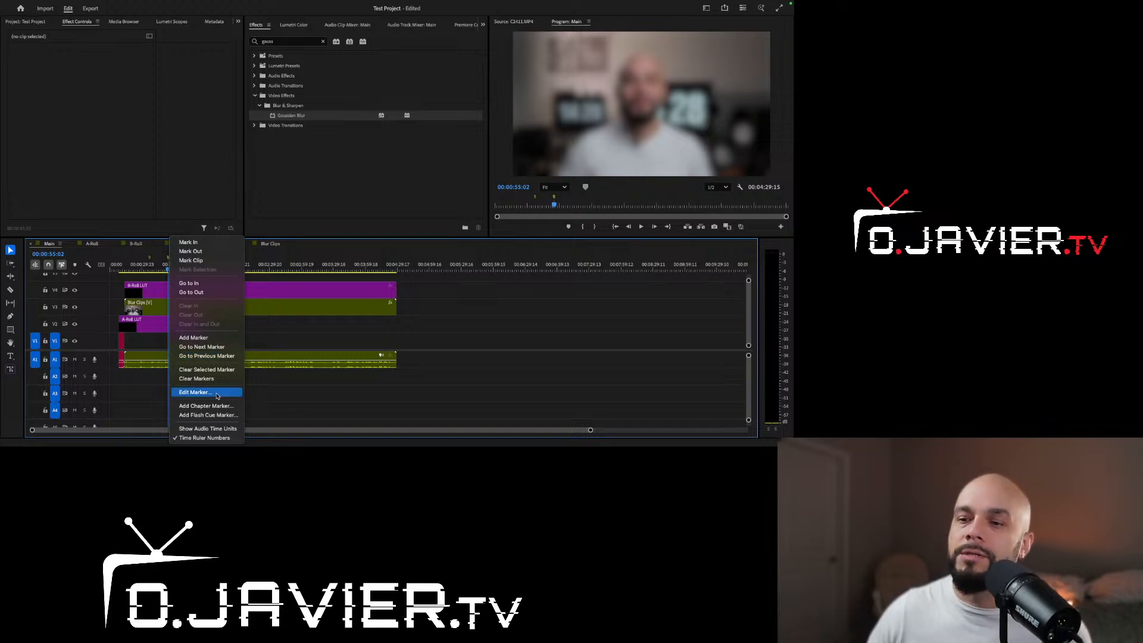
{"action": "left_click", "coordinate": [196, 392]}
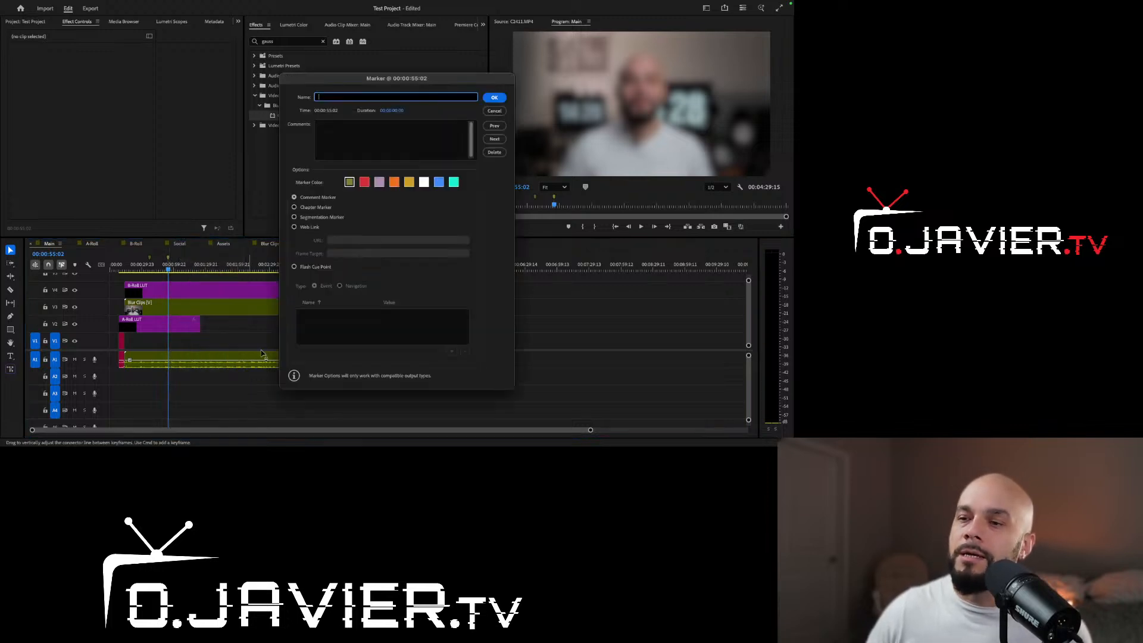
{"action": "left_click", "coordinate": [409, 181]}
{"action": "left_click", "coordinate": [494, 97]}
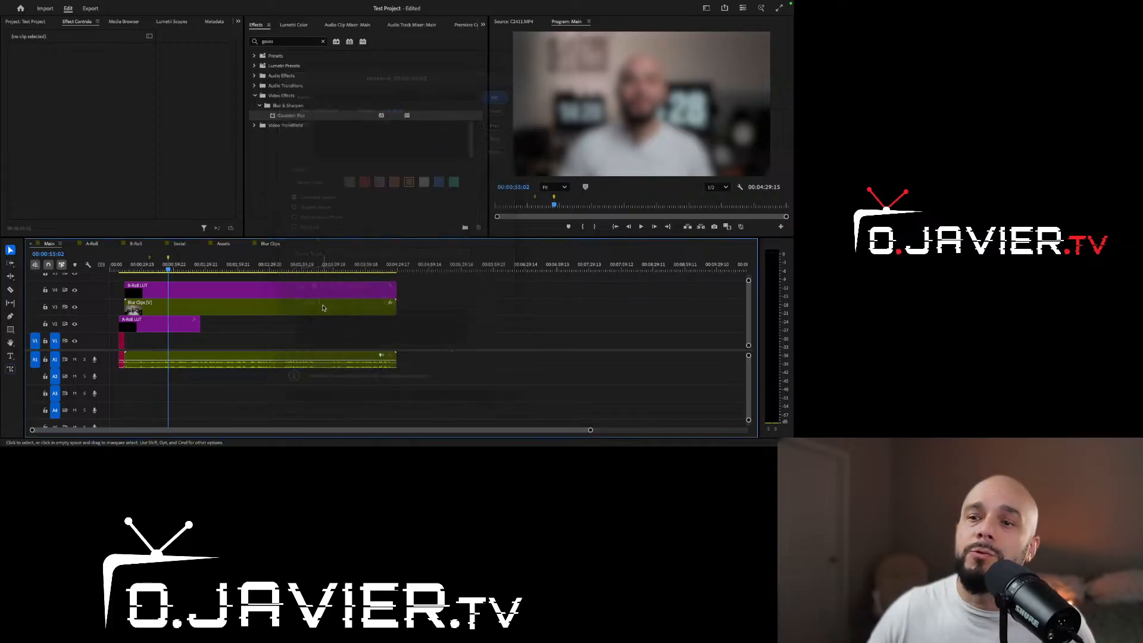
{"action": "left_click", "coordinate": [149, 260]}
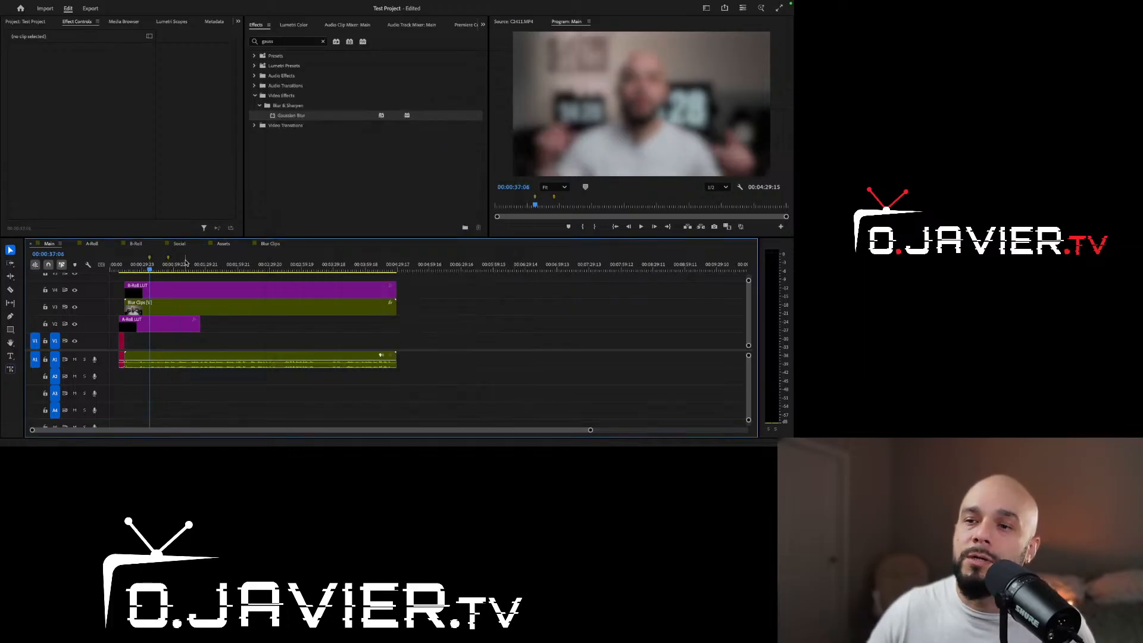
{"action": "right_click", "coordinate": [149, 260]}
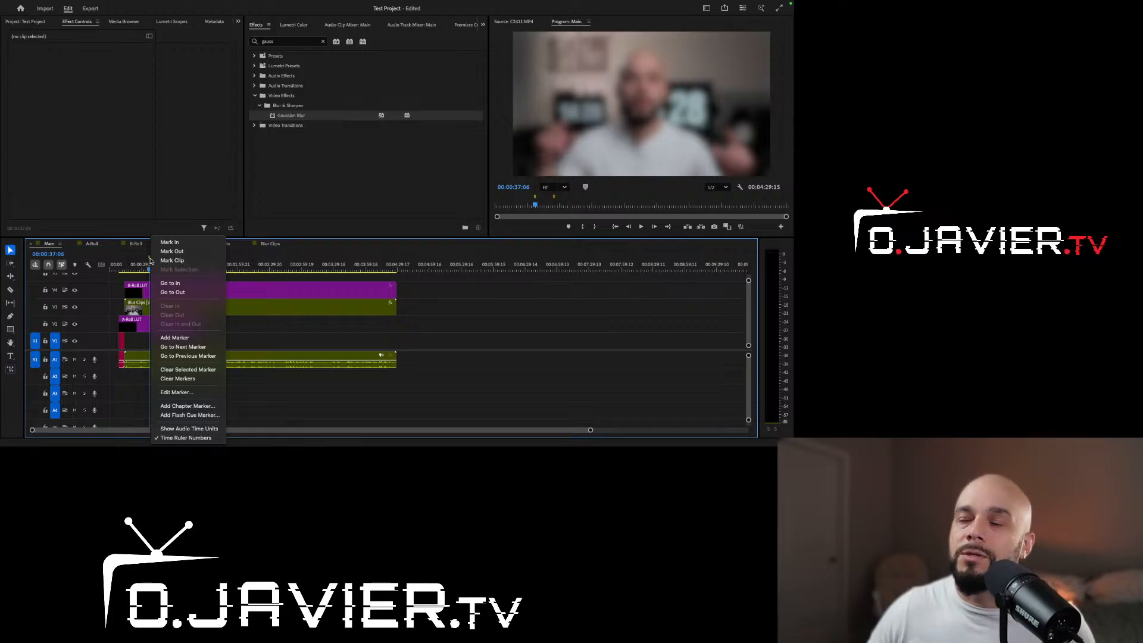
{"action": "left_click", "coordinate": [239, 272]}
{"action": "left_click_drag", "start_coordinate": [160, 265], "coordinate": [168, 266]}
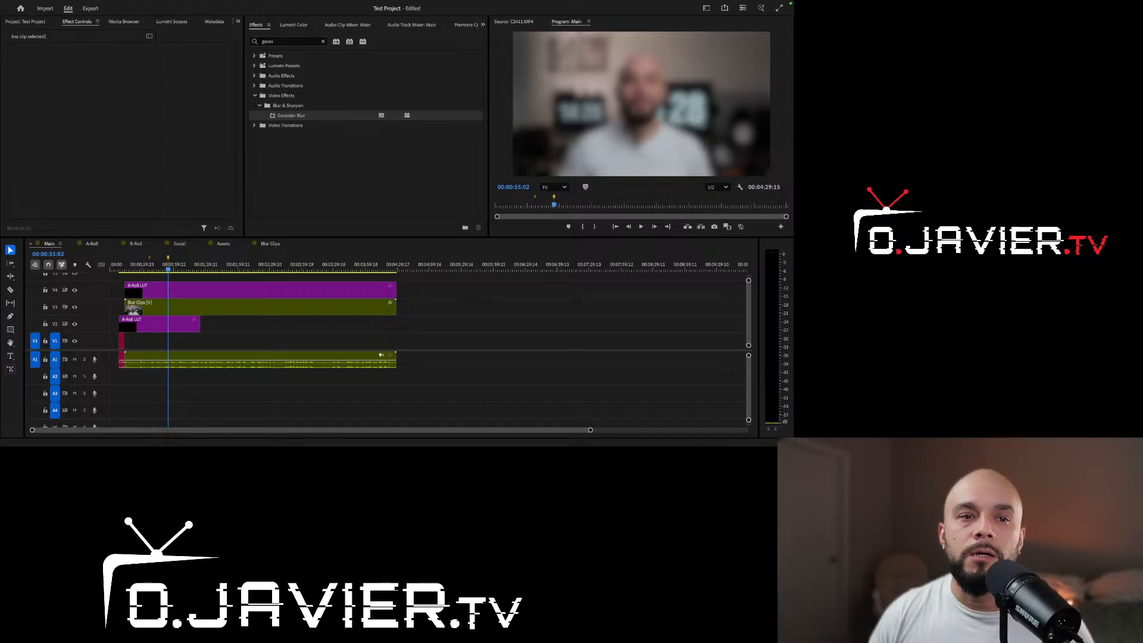
Step: Close the Test Project without saving its changes
{"action": "left_click", "coordinate": [266, 5]}
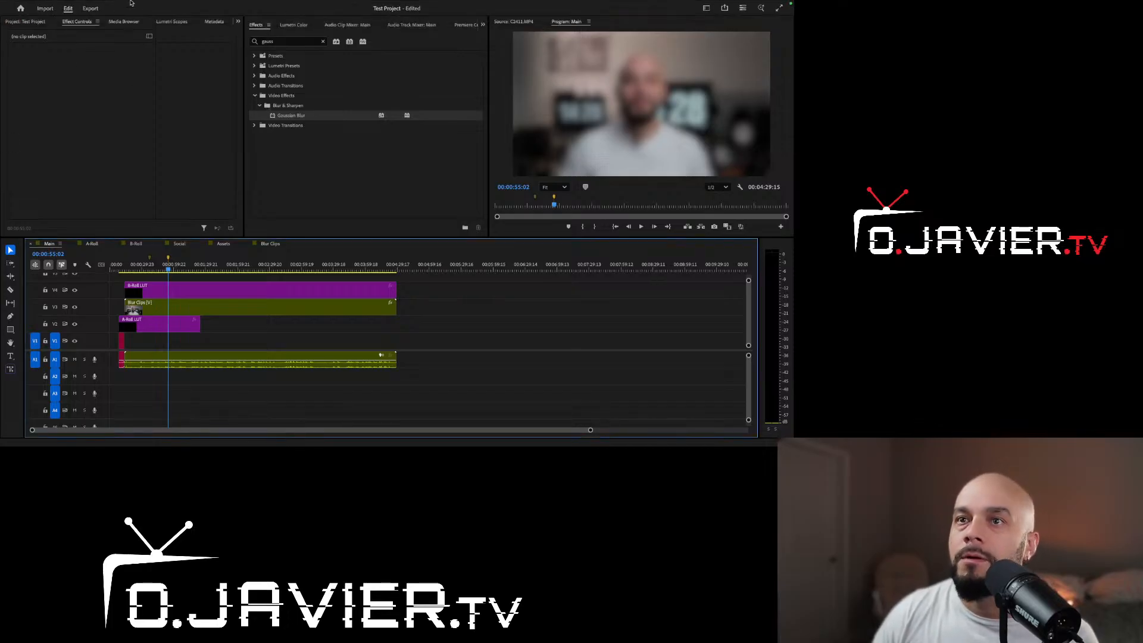
{"action": "mouse_move", "coordinate": [131, 2]}
{"action": "left_click", "coordinate": [24, 19]}
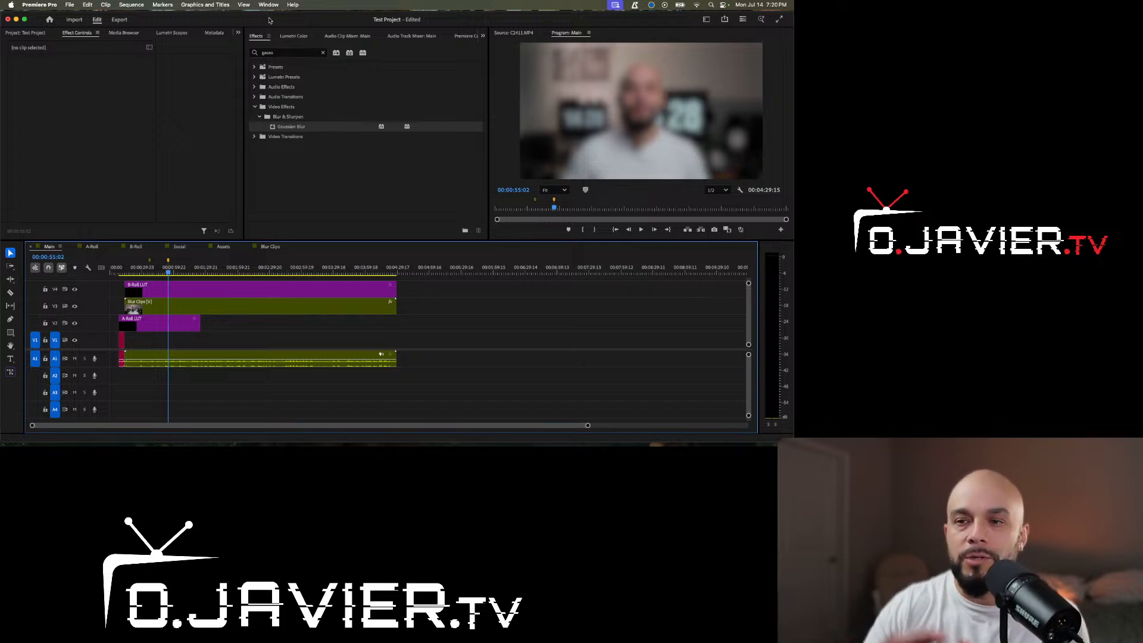
{"action": "left_click", "coordinate": [40, 5]}
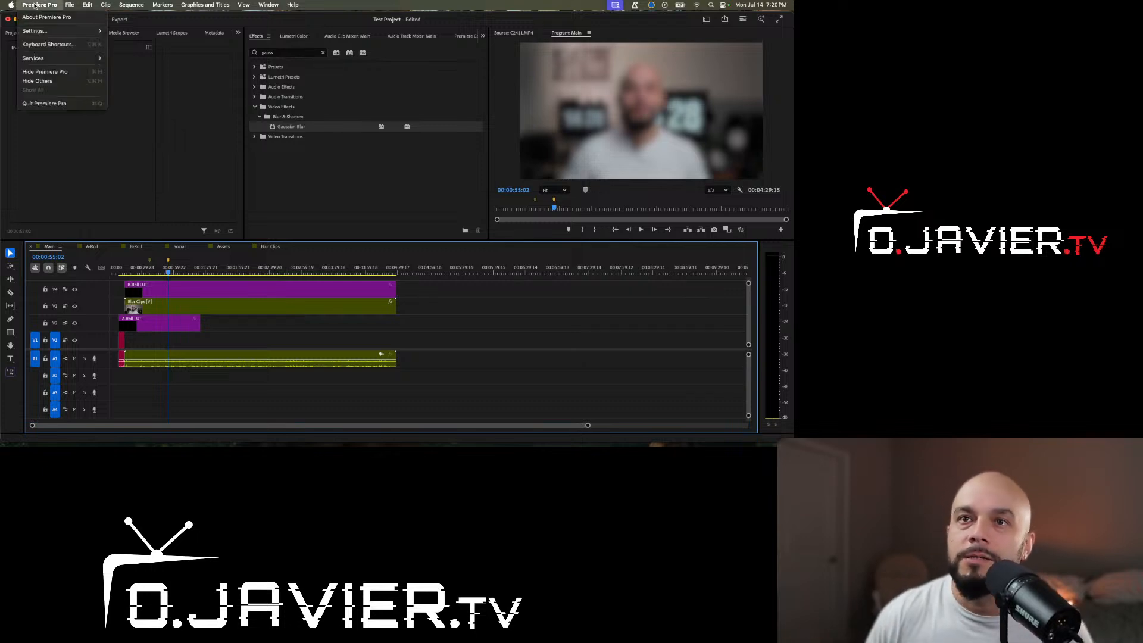
{"action": "left_click", "coordinate": [45, 104]}
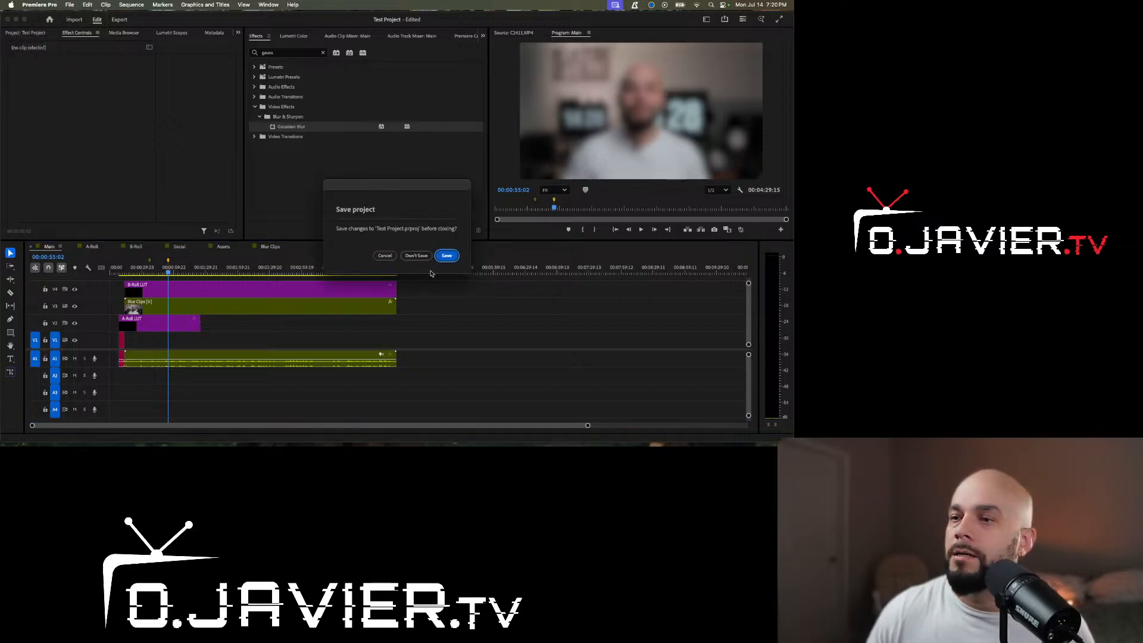
{"action": "left_click", "coordinate": [416, 256]}
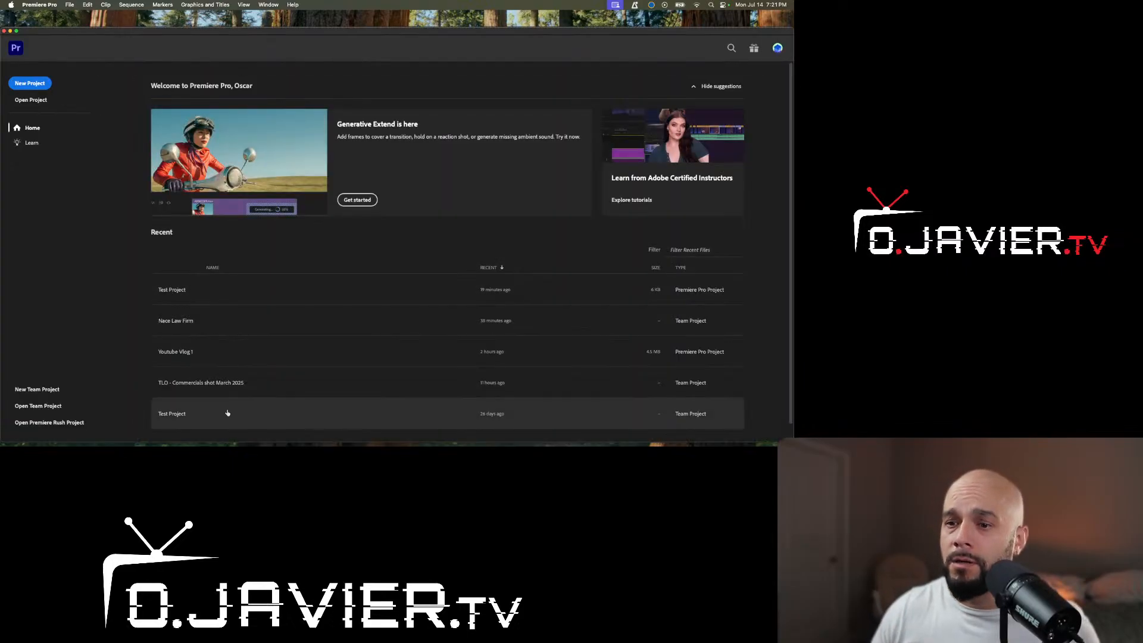
Step: Open the recent Nace Law Firm team project, leaving all of its missing media offline
{"action": "left_click", "coordinate": [230, 322]}
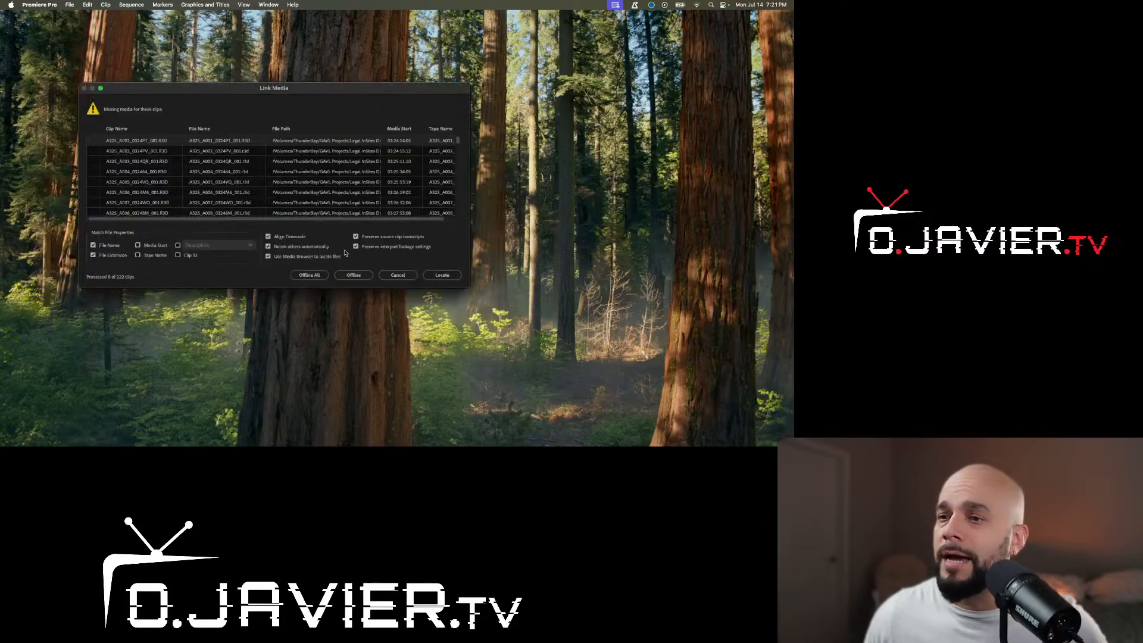
{"action": "left_click", "coordinate": [311, 275]}
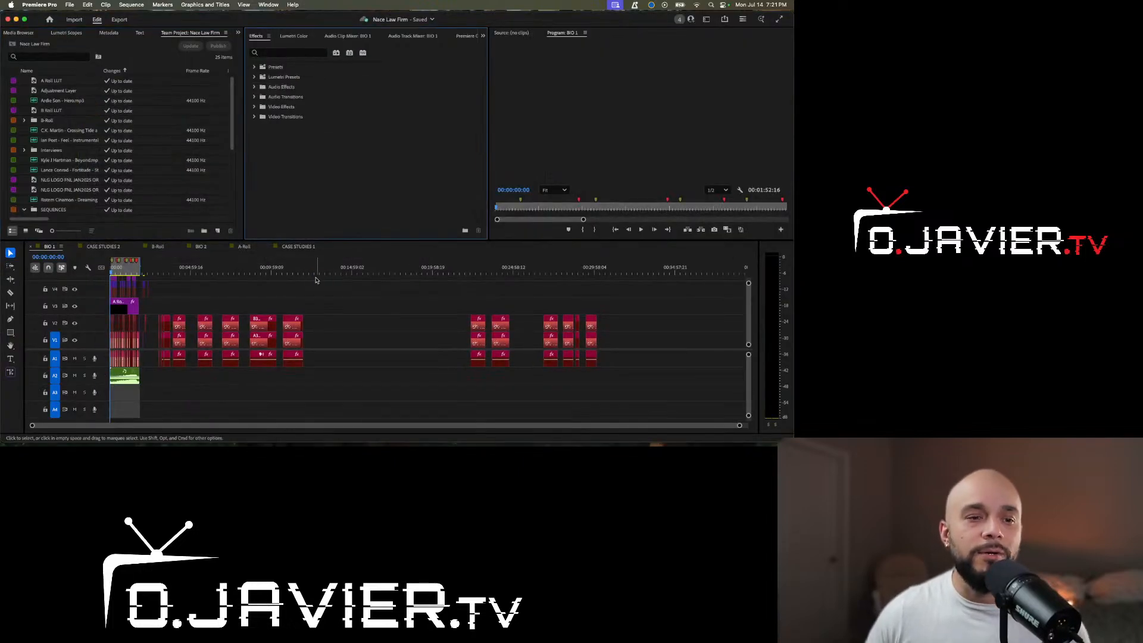
Step: Park the playhead at 00:00:46:02 in BIO 1, enlarge the video track area, and examine the opening tracks' layout and label colors
{"action": "left_click", "coordinate": [123, 269]}
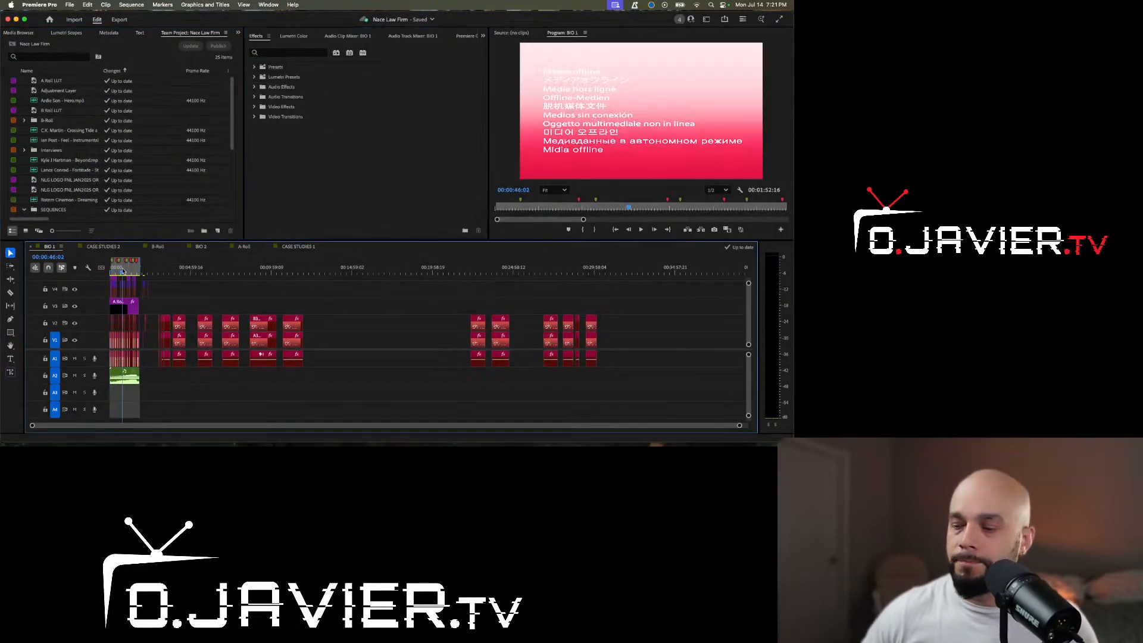
{"action": "key", "text": "="}
{"action": "key", "text": "="}
{"action": "key", "text": "="}
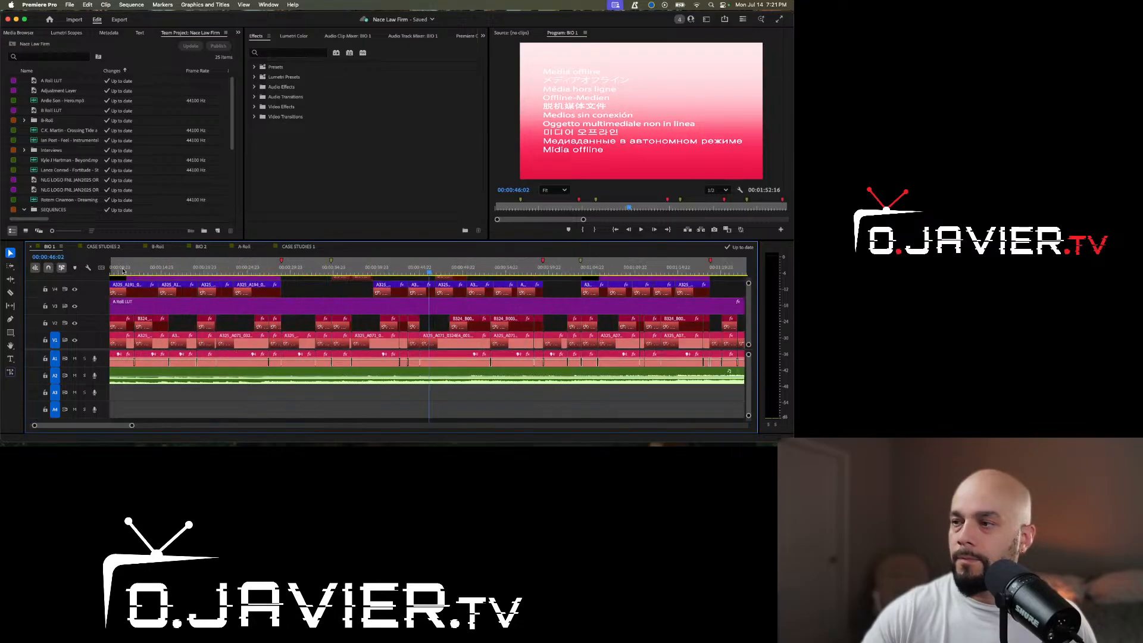
{"action": "scroll", "coordinate": [177, 353], "scroll_direction": "left", "scroll_amount": 3}
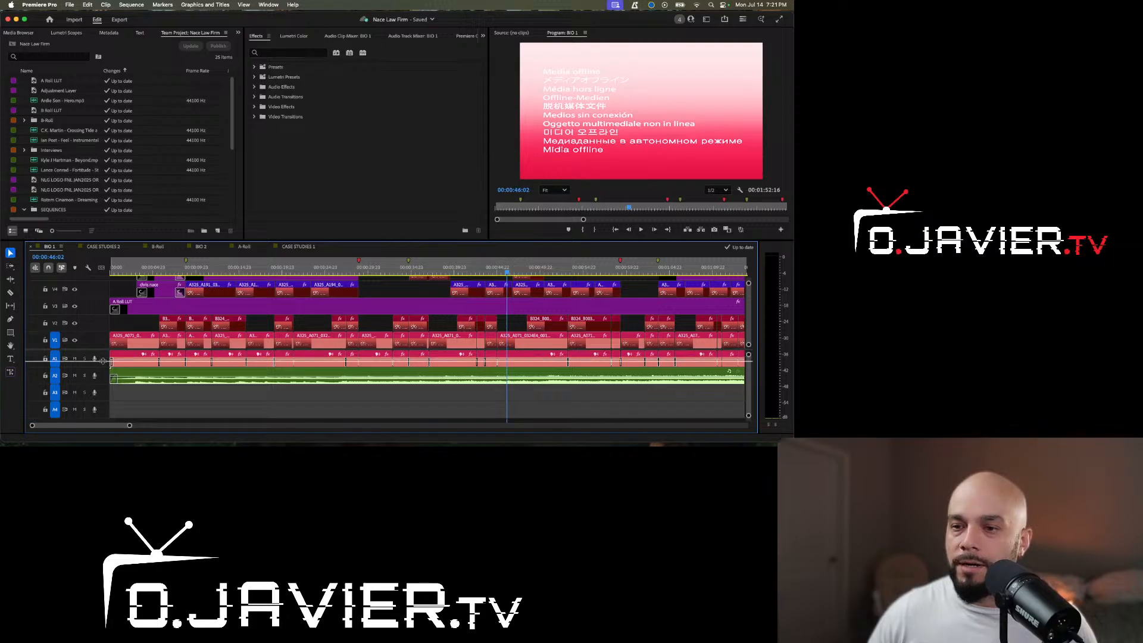
{"action": "left_click_drag", "start_coordinate": [103, 361], "coordinate": [103, 377]}
{"action": "scroll", "coordinate": [110, 399], "scroll_direction": "down", "scroll_amount": 2}
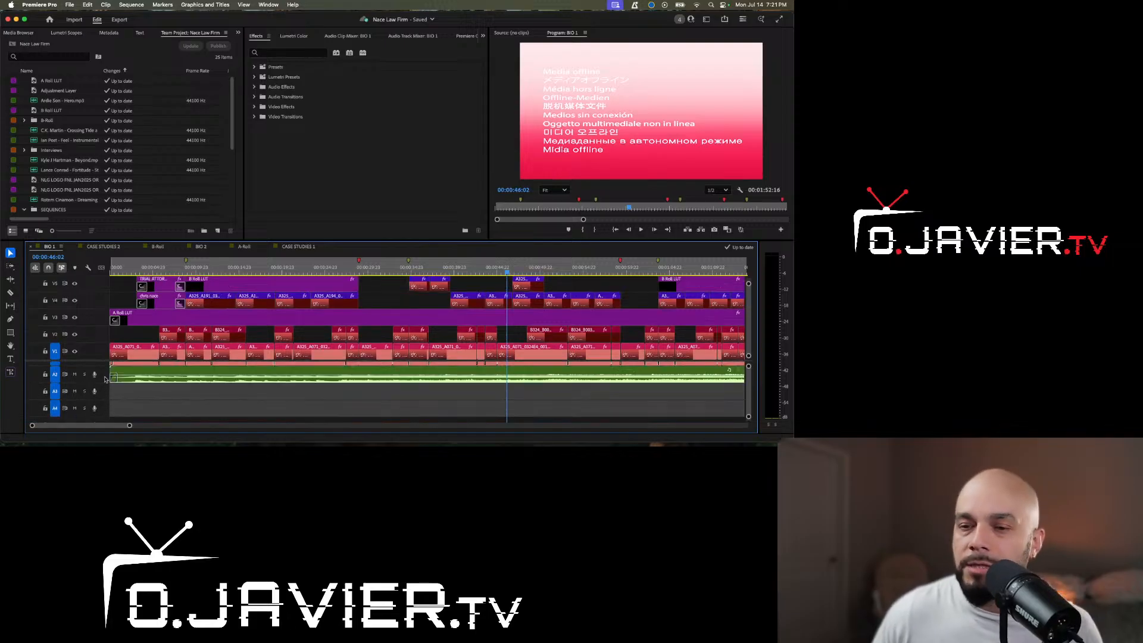
{"action": "scroll", "coordinate": [104, 380], "scroll_direction": "up", "scroll_amount": 2}
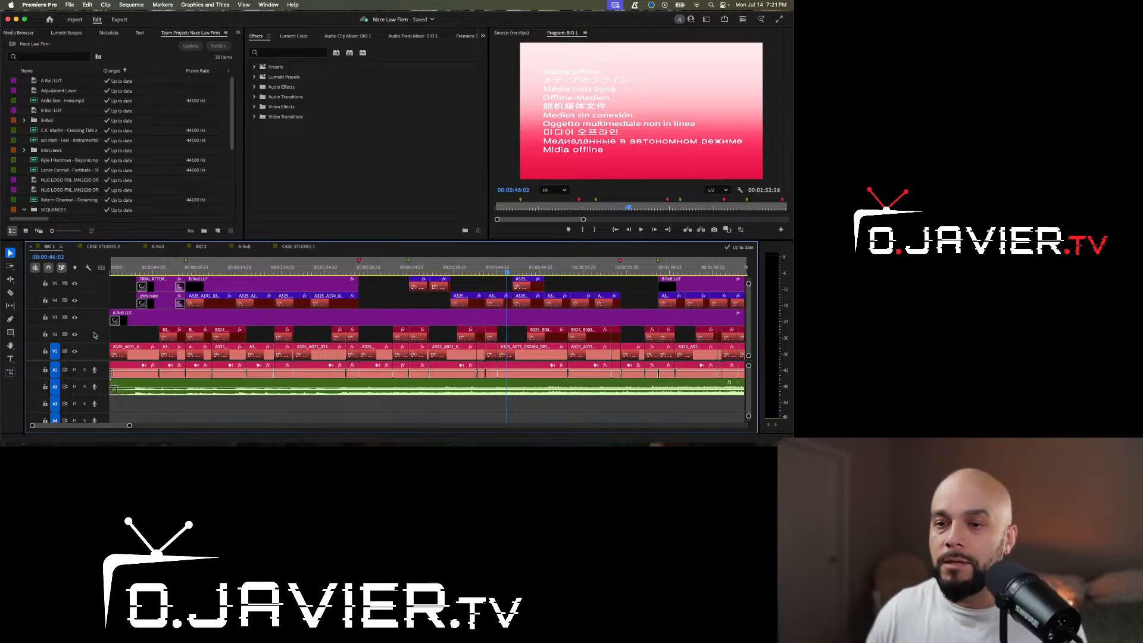
{"action": "scroll", "coordinate": [95, 336], "scroll_direction": "up", "scroll_amount": 1}
{"action": "scroll", "coordinate": [94, 336], "scroll_direction": "down", "scroll_amount": 1}
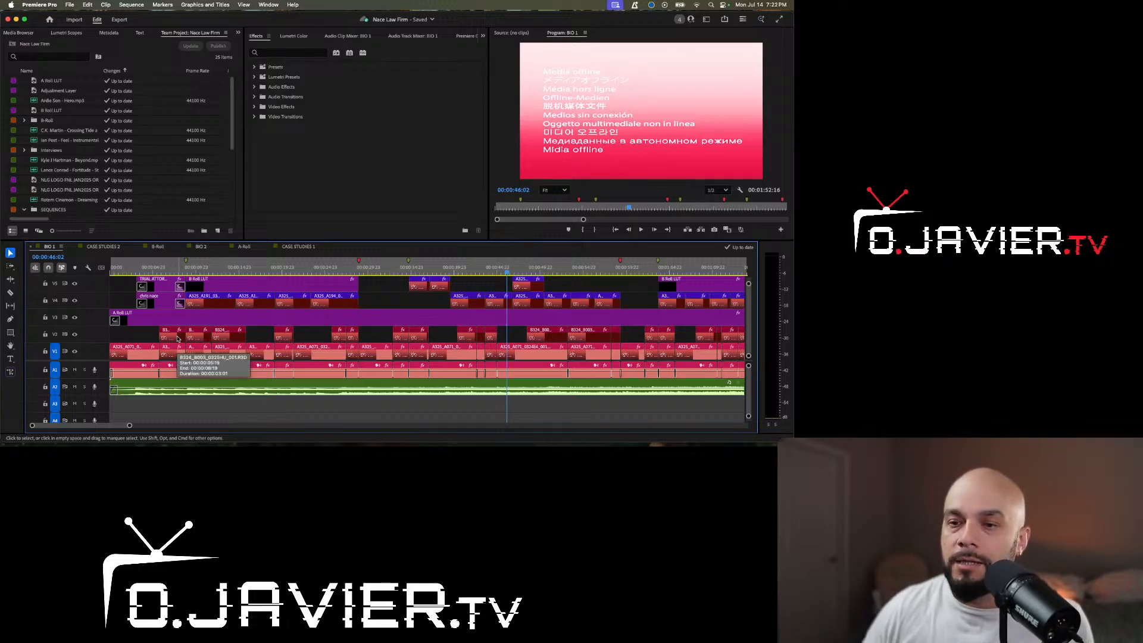
Step: Examine how the A-Roll LUT, B-Roll LUT and adjustment layers are stacked over the clips in BIO 1
{"action": "left_click", "coordinate": [139, 318]}
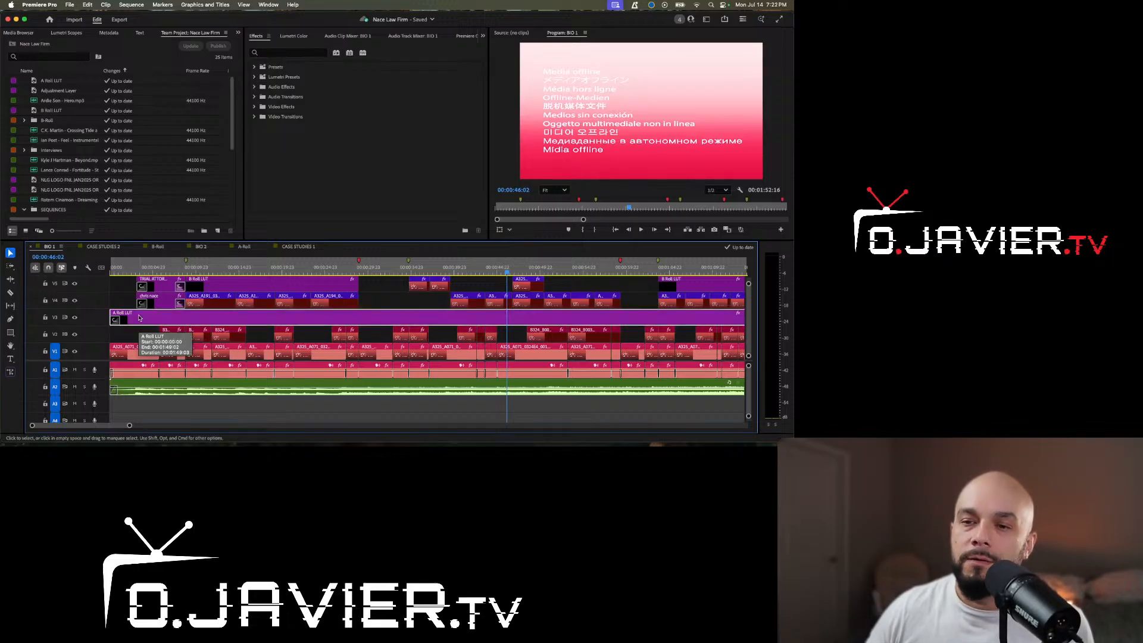
{"action": "scroll", "coordinate": [124, 296], "scroll_direction": "up", "scroll_amount": 2}
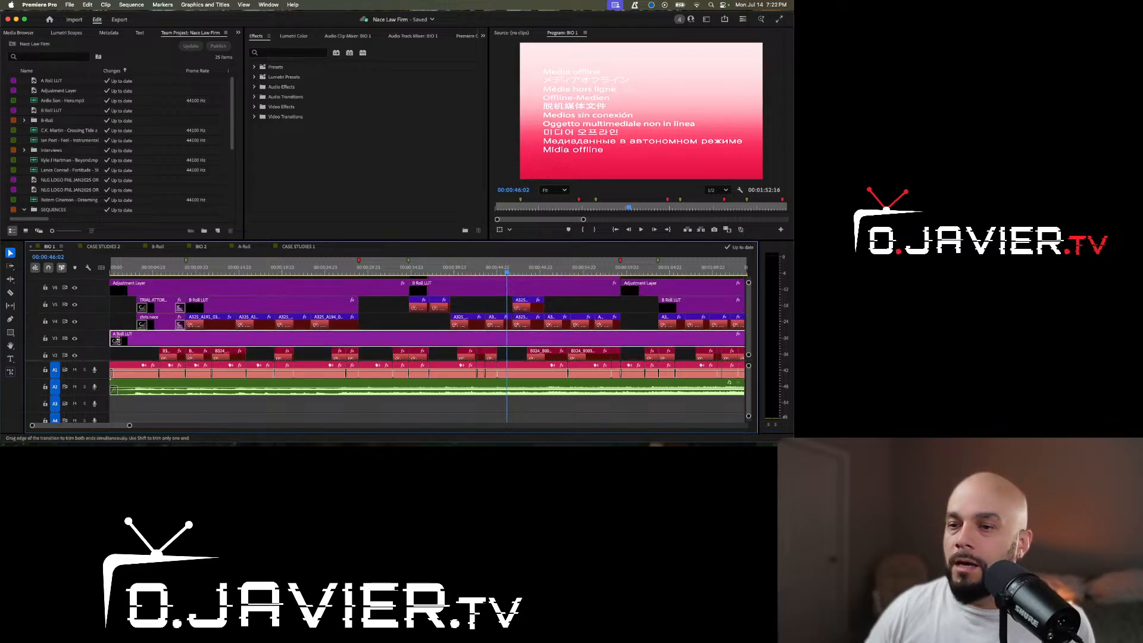
{"action": "scroll", "coordinate": [122, 351], "scroll_direction": "down", "scroll_amount": 1}
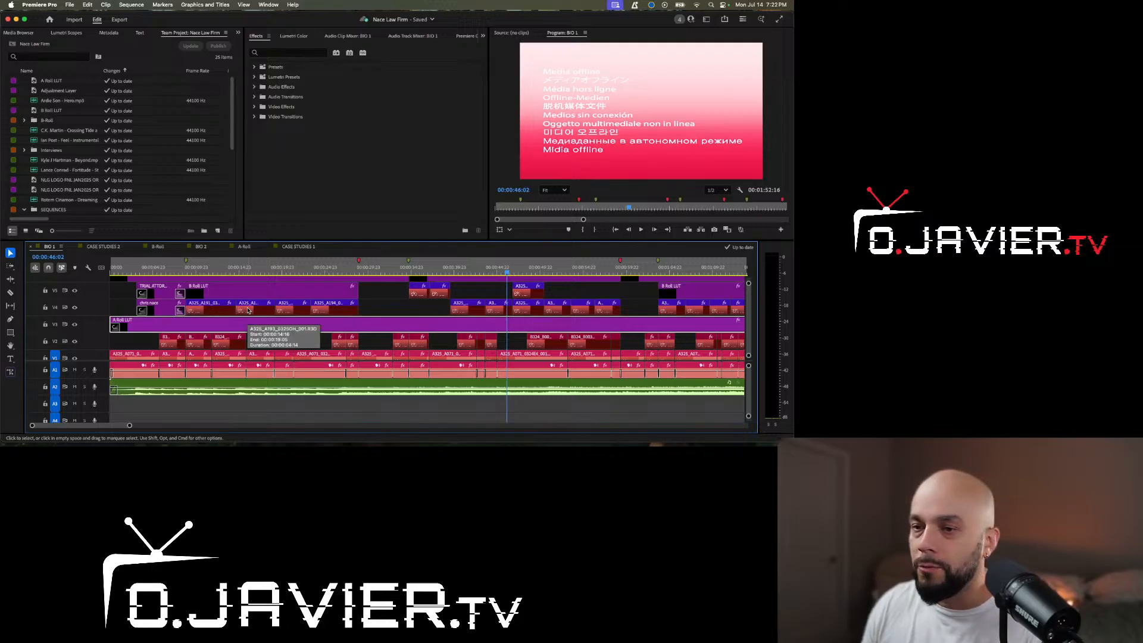
{"action": "scroll", "coordinate": [248, 310], "scroll_direction": "up", "scroll_amount": 2}
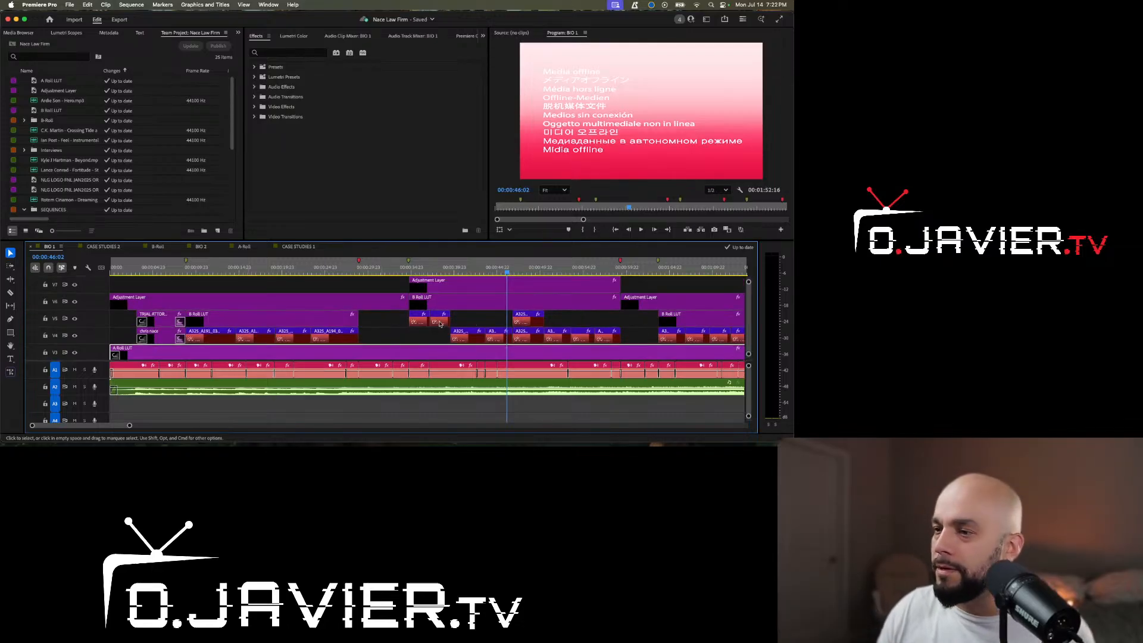
{"action": "scroll", "coordinate": [351, 315], "scroll_direction": "down", "scroll_amount": 2}
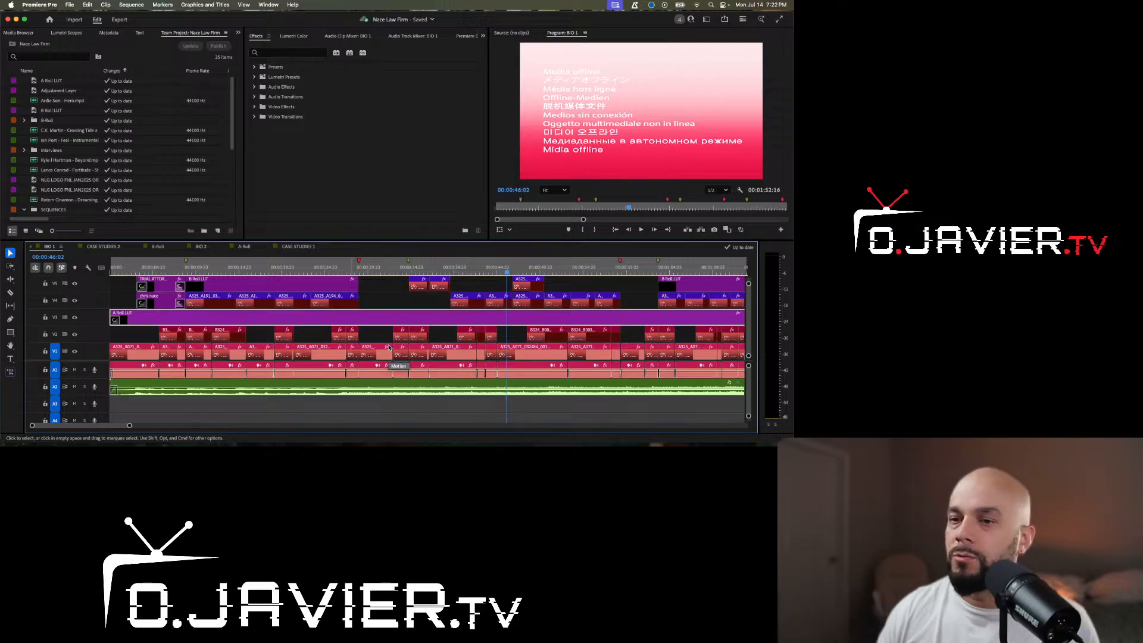
{"action": "scroll", "coordinate": [390, 351], "scroll_direction": "up", "scroll_amount": 2}
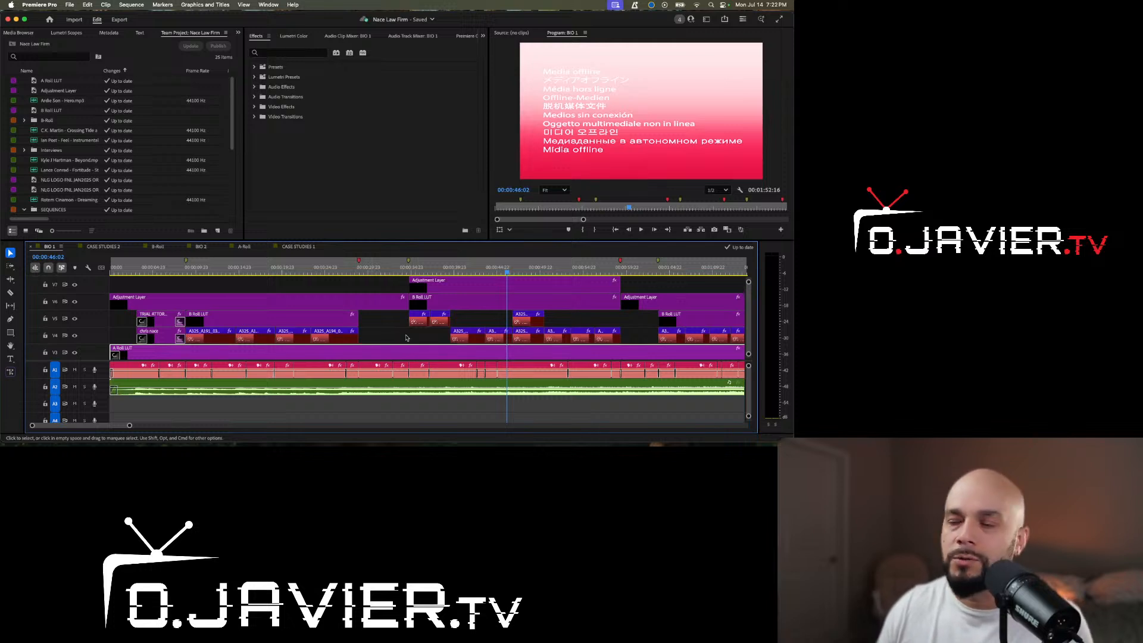
{"action": "scroll", "coordinate": [389, 327], "scroll_direction": "up", "scroll_amount": 1}
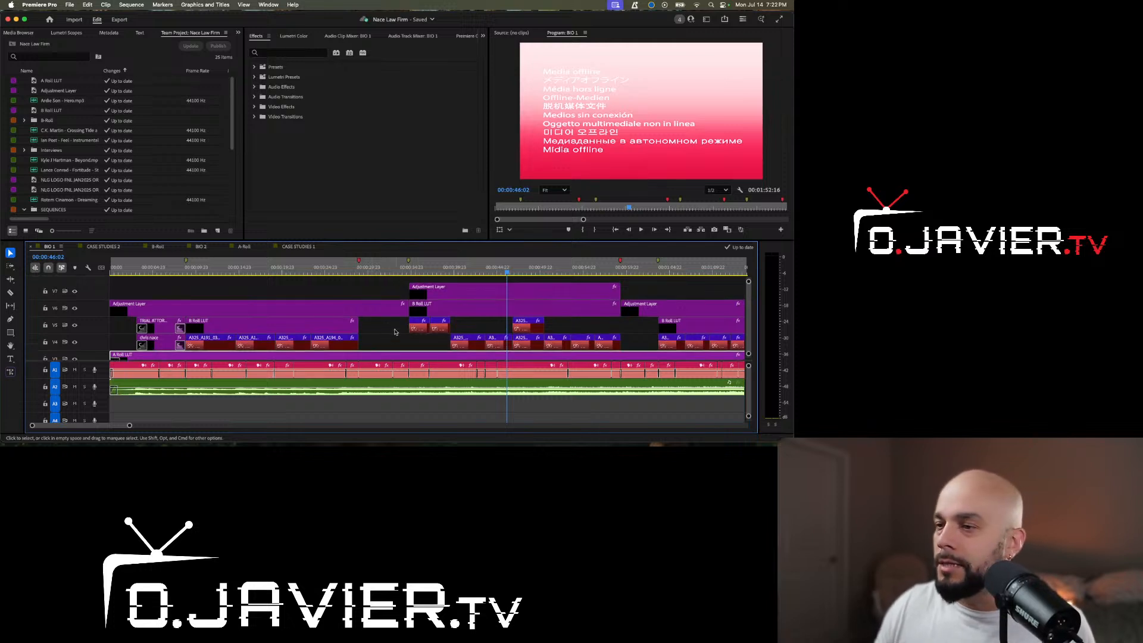
{"action": "scroll", "coordinate": [333, 322], "scroll_direction": "right", "scroll_amount": 10}
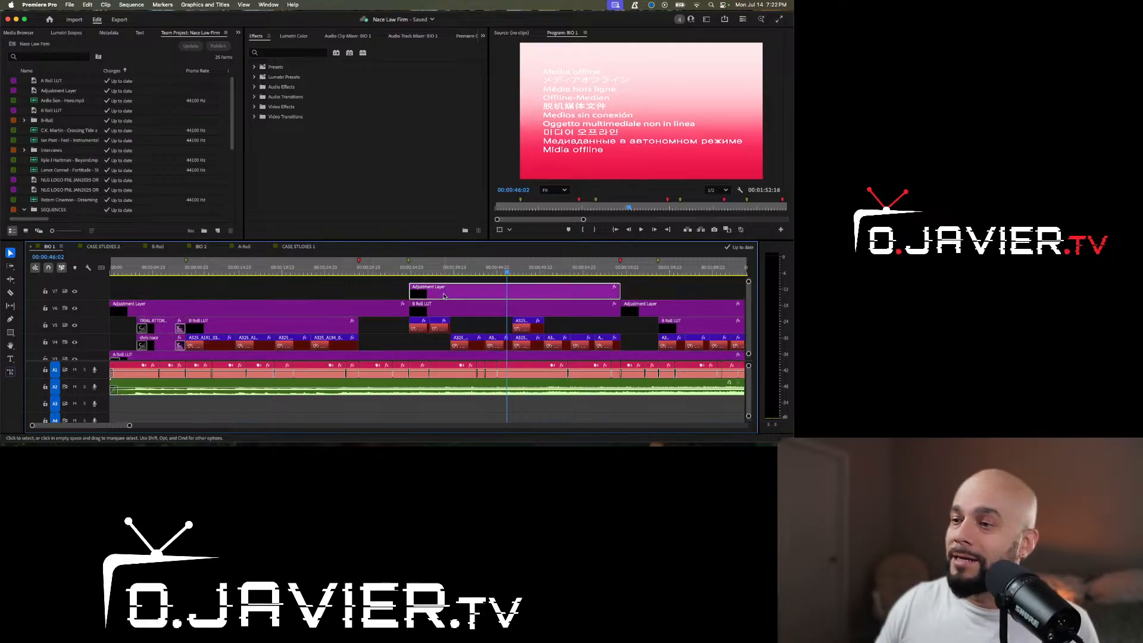
Step: Examine the rest of BIO 1 through to its end, comparing the B-Roll LUT sections with the timeline markers
{"action": "scroll", "coordinate": [453, 333], "scroll_direction": "down", "scroll_amount": 5}
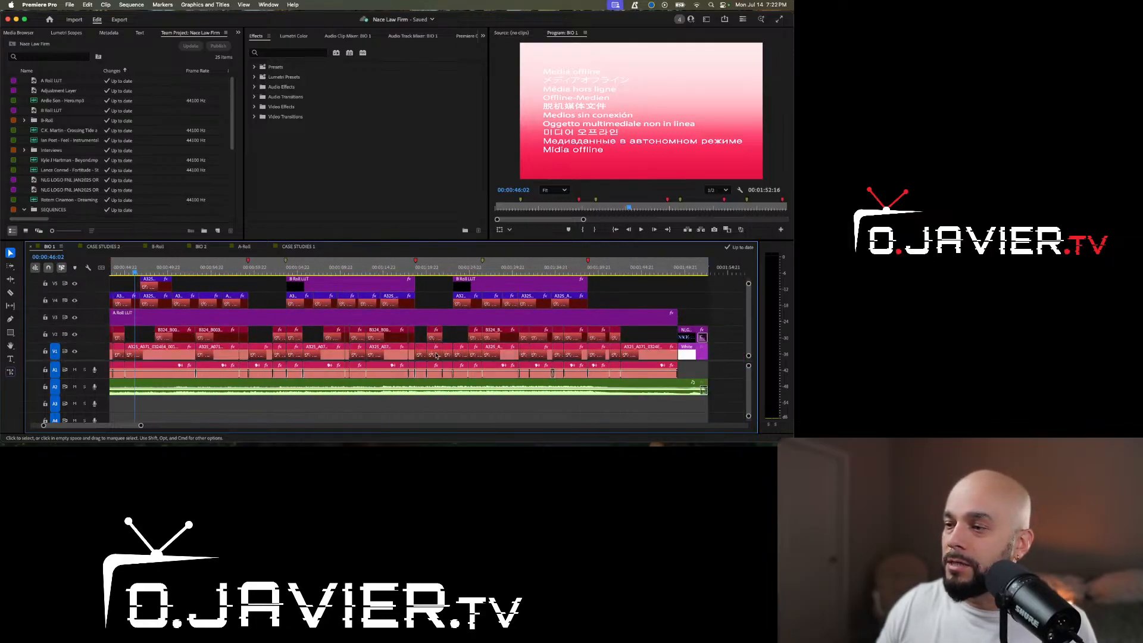
{"action": "scroll", "coordinate": [401, 356], "scroll_direction": "left", "scroll_amount": 2}
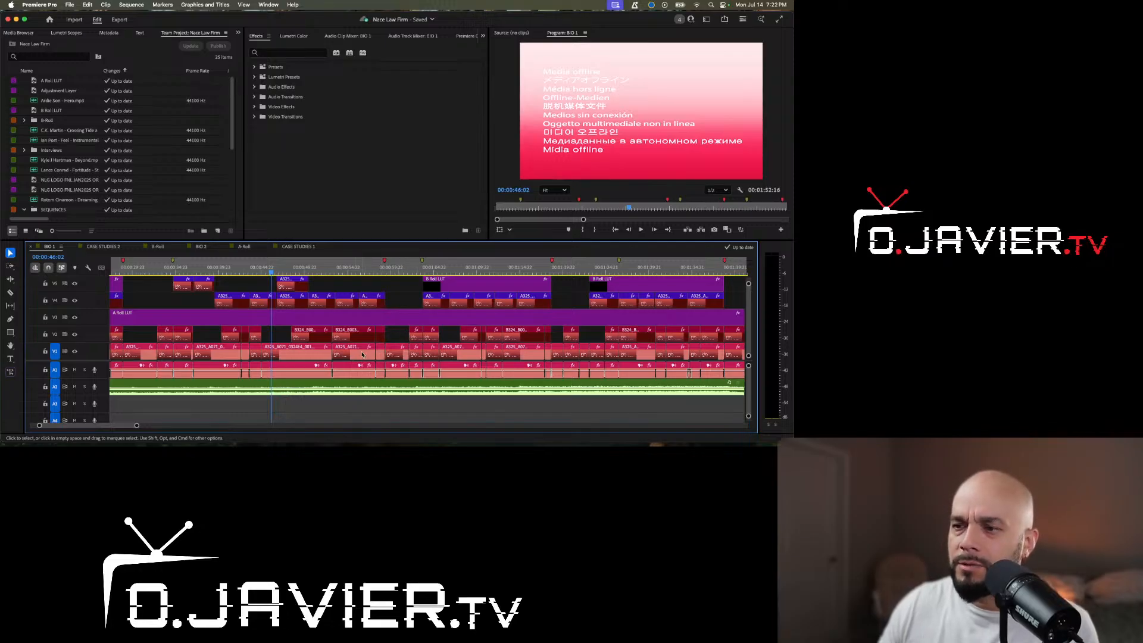
{"action": "scroll", "coordinate": [357, 360], "scroll_direction": "up", "scroll_amount": 1}
{"action": "scroll", "coordinate": [356, 363], "scroll_direction": "down", "scroll_amount": 1}
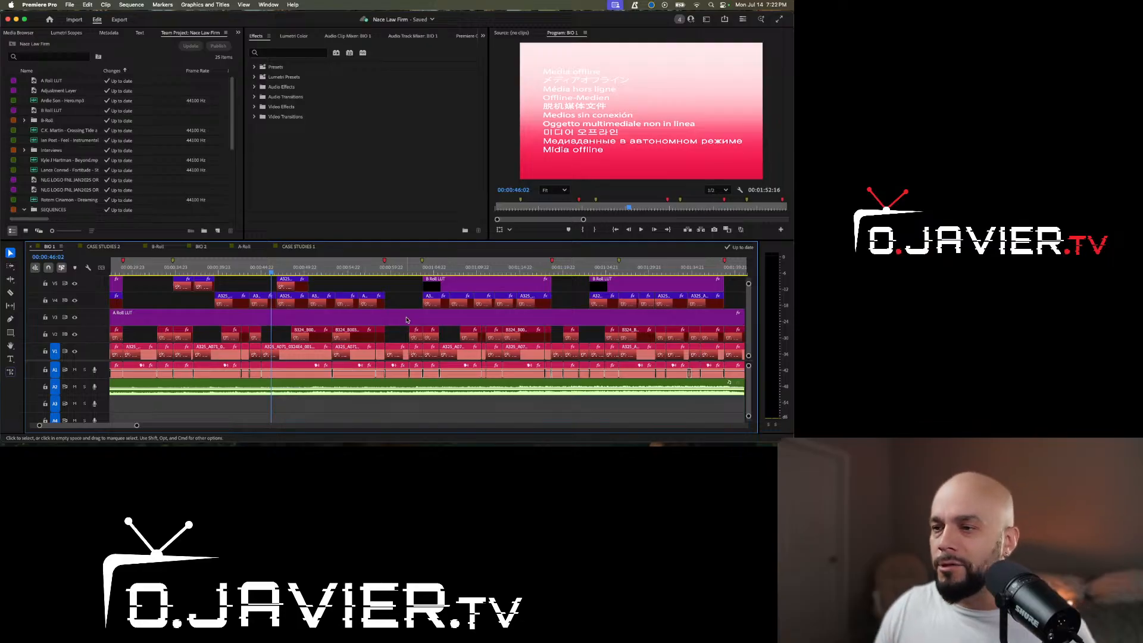
{"action": "scroll", "coordinate": [396, 326], "scroll_direction": "left", "scroll_amount": 5}
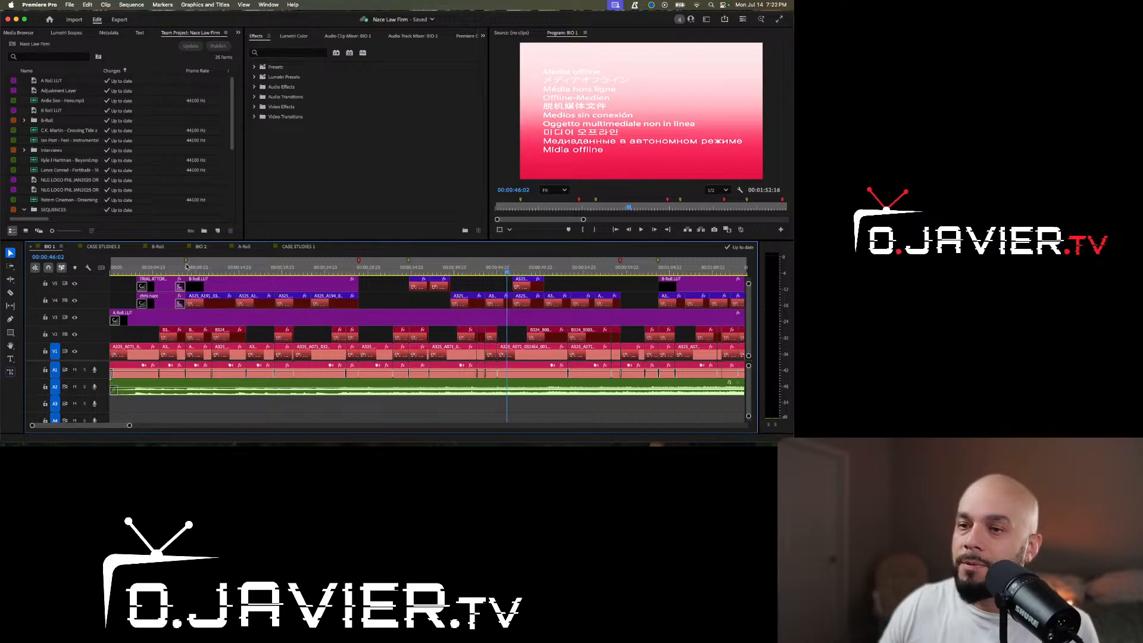
{"action": "scroll", "coordinate": [267, 306], "scroll_direction": "right", "scroll_amount": 8}
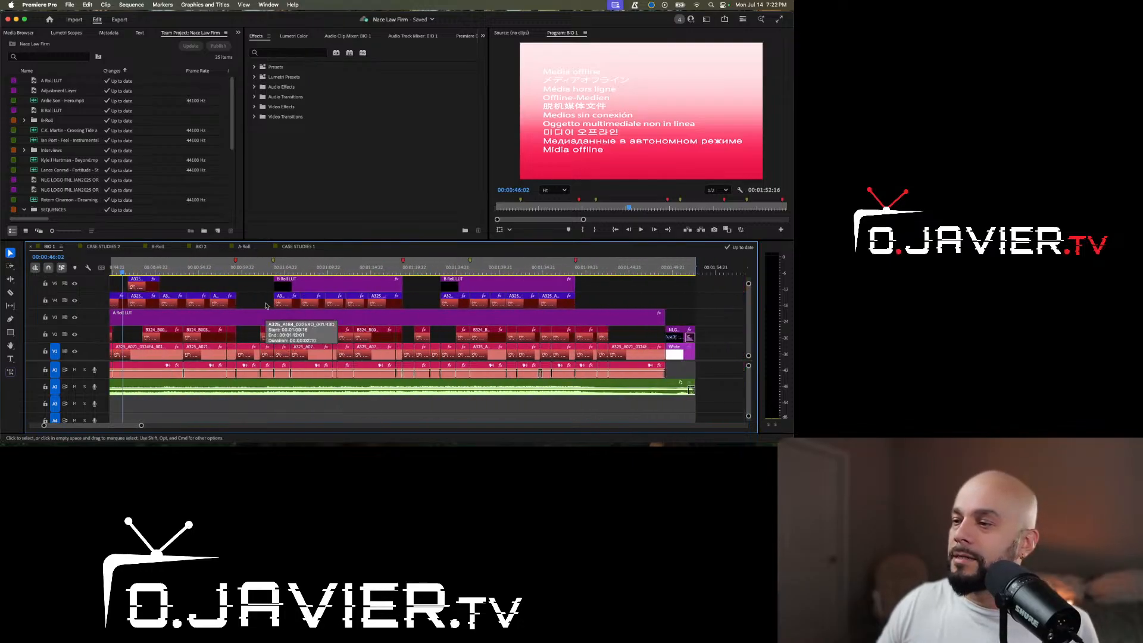
Step: Look over the SEQUENCES bin and park the BIO 1 playhead at 00:01:38:16, on the red marker ending the last B-Roll LUT section
{"action": "scroll", "coordinate": [266, 306], "scroll_direction": "left", "scroll_amount": 2}
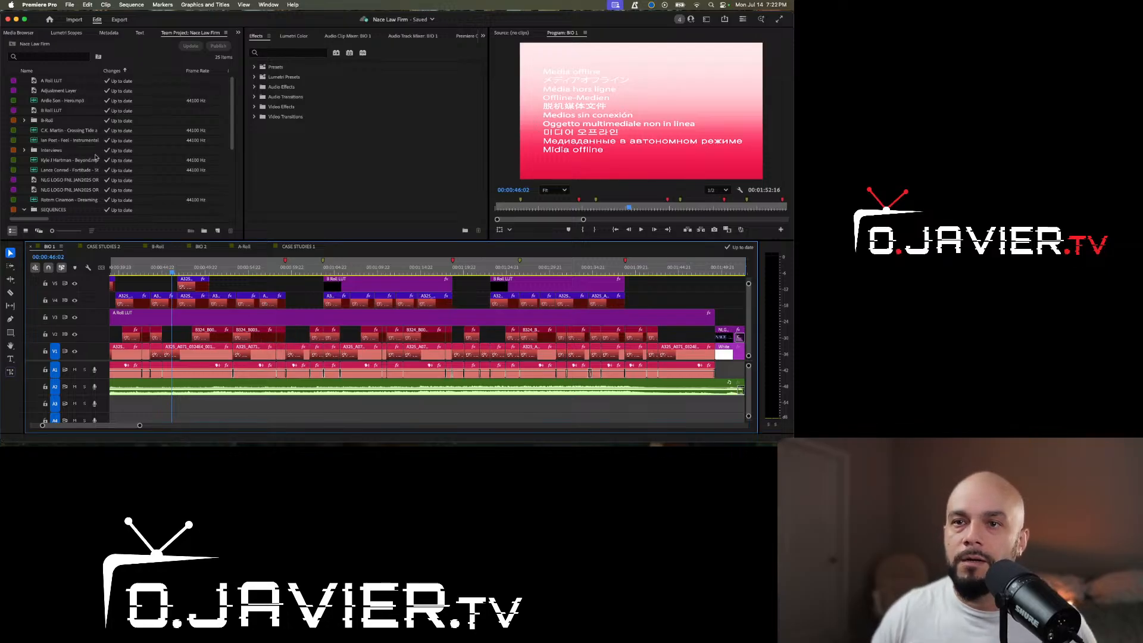
{"action": "scroll", "coordinate": [98, 185], "scroll_direction": "down", "scroll_amount": 4}
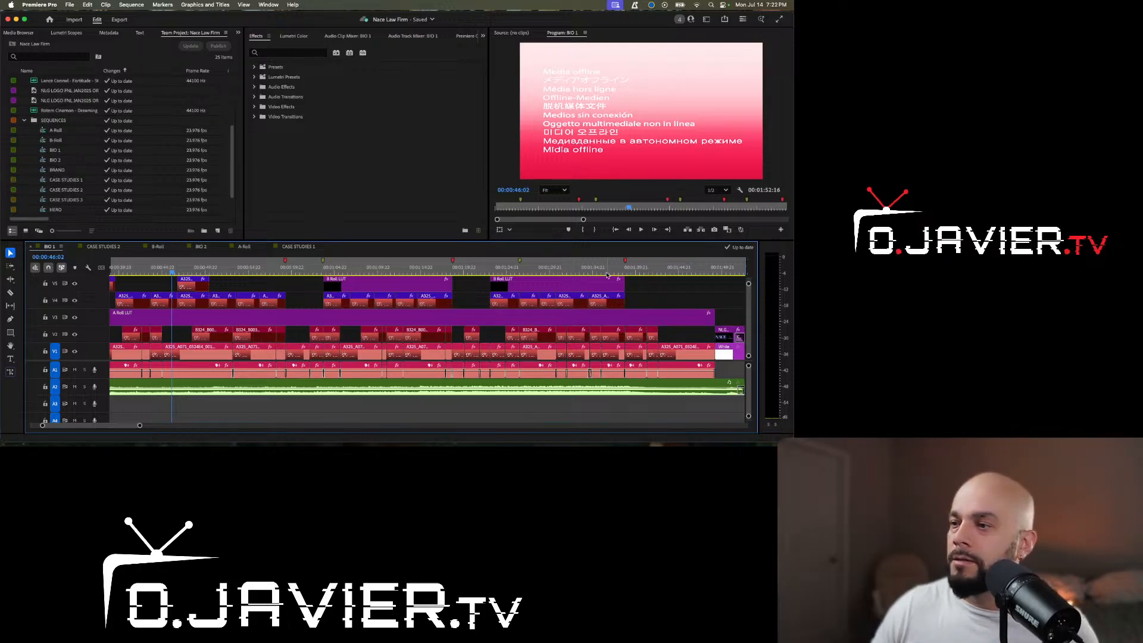
{"action": "left_click", "coordinate": [580, 270]}
{"action": "left_click", "coordinate": [623, 271]}
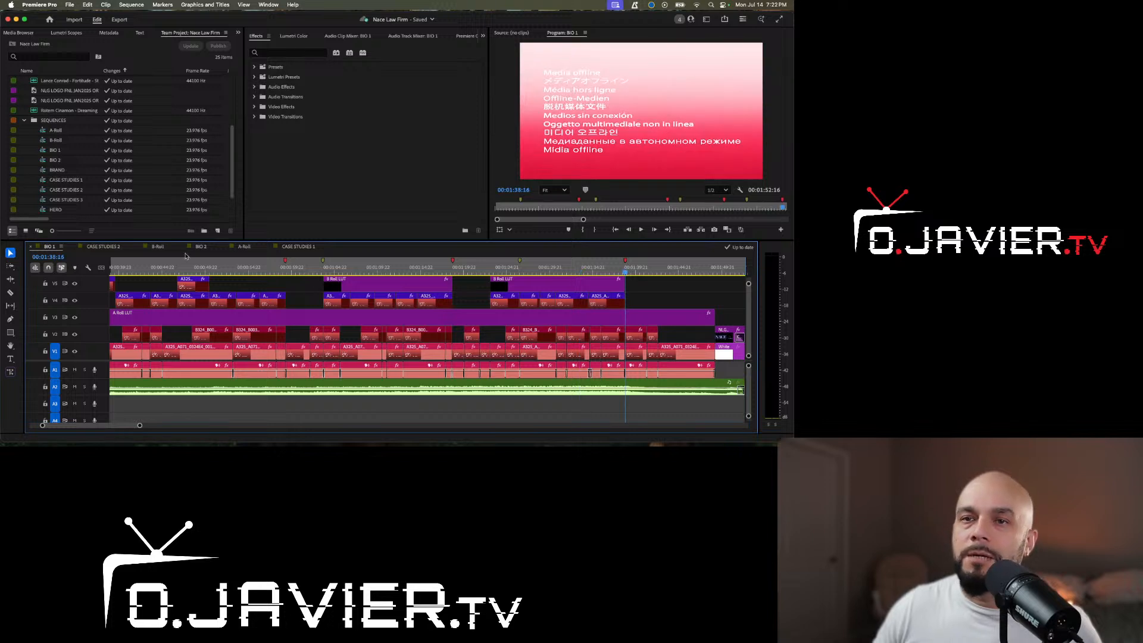
Step: Collapse the SEQUENCES bin and examine the team project's top-level bins, music, logos and LUT layers
{"action": "scroll", "coordinate": [77, 203], "scroll_direction": "down", "scroll_amount": 2}
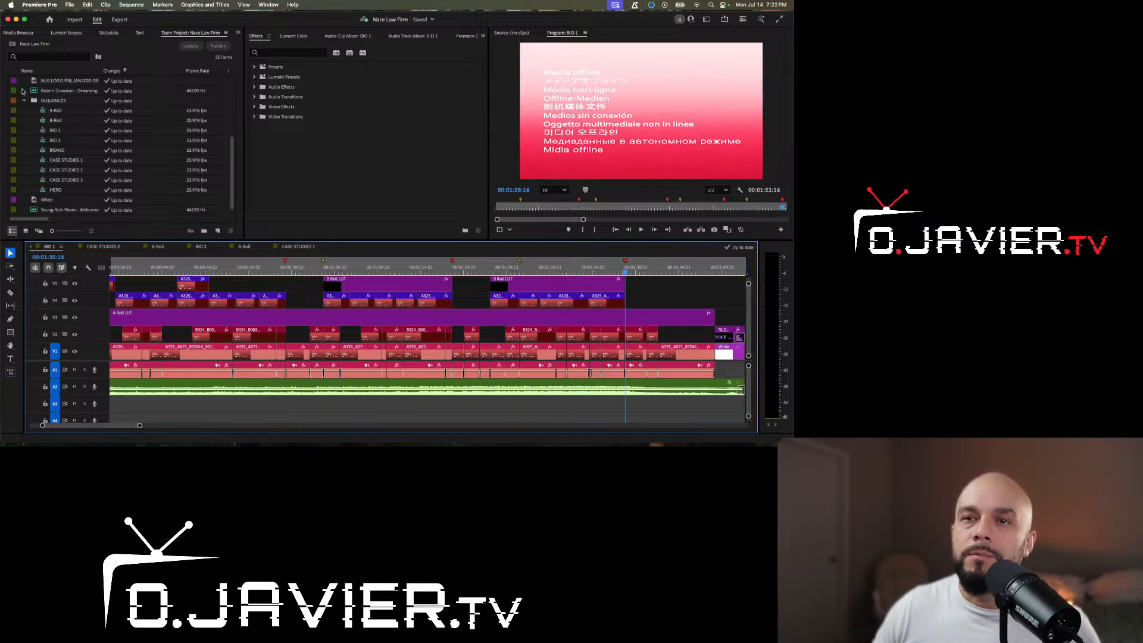
{"action": "left_click", "coordinate": [23, 100]}
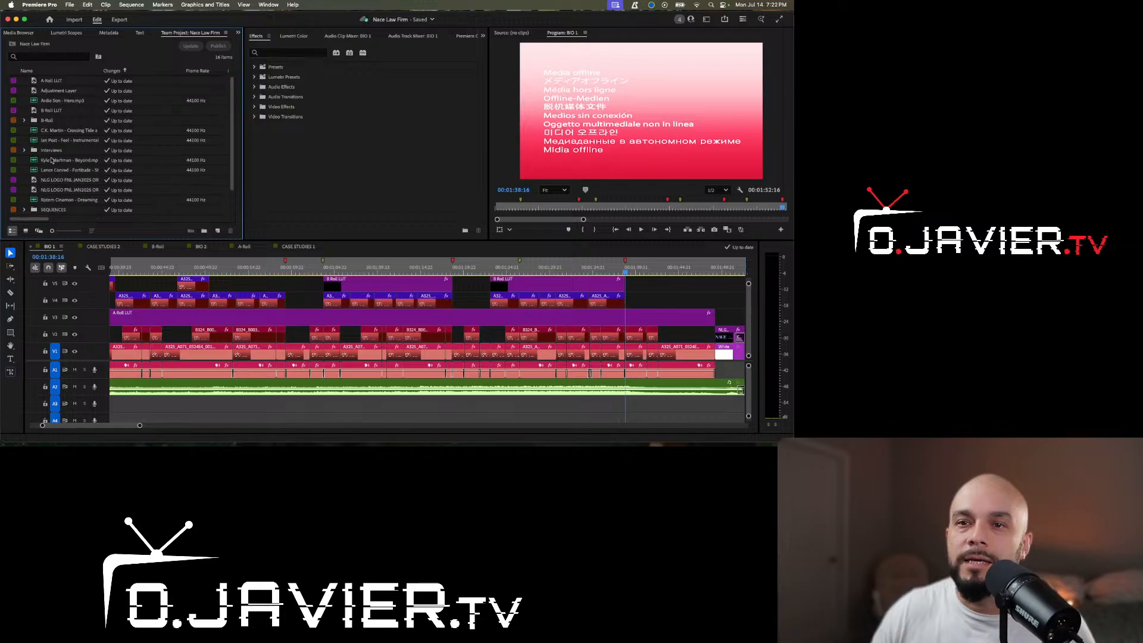
{"action": "scroll", "coordinate": [58, 202], "scroll_direction": "up", "scroll_amount": 2}
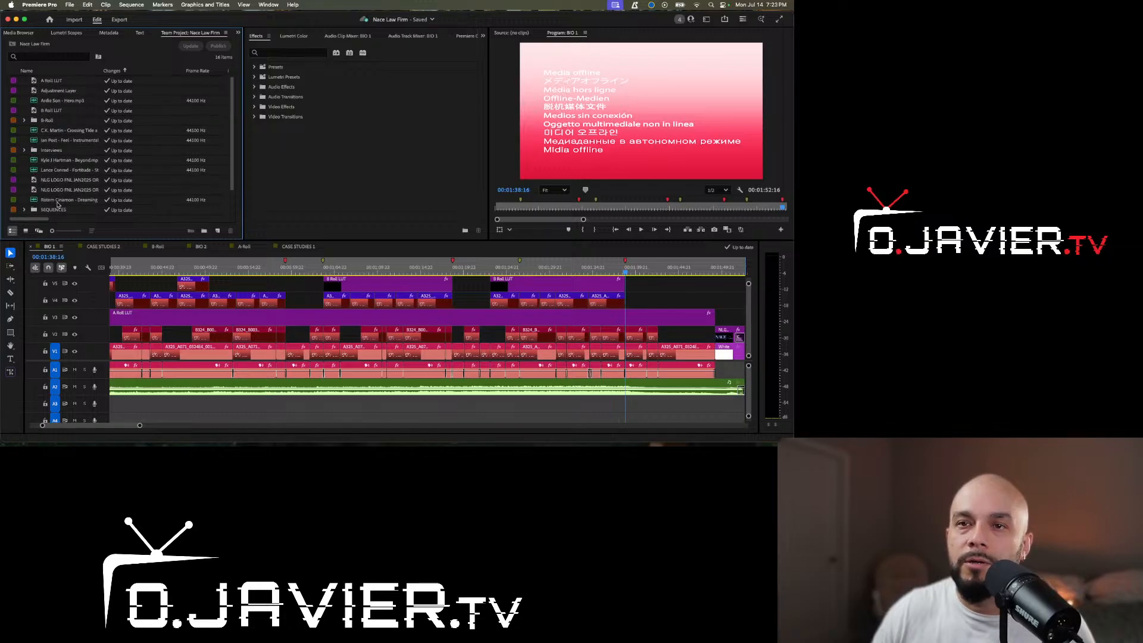
{"action": "scroll", "coordinate": [57, 203], "scroll_direction": "down", "scroll_amount": 2}
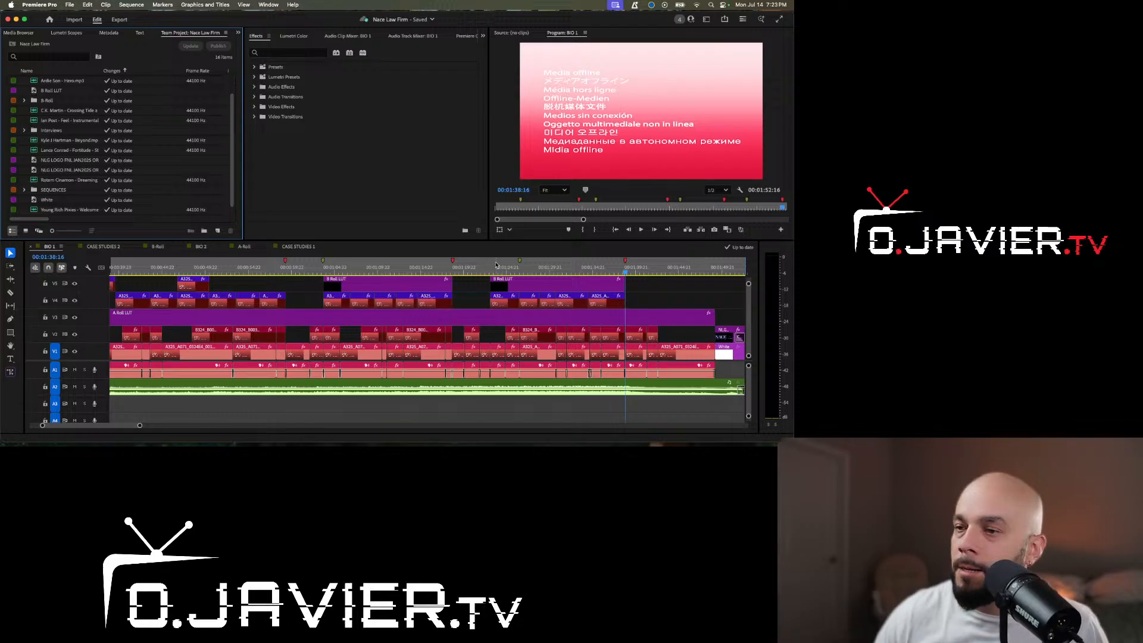
Step: Examine the early part of BIO 1, from the upper adjustment layers down to the labeled clips beneath the LUTs
{"action": "scroll", "coordinate": [300, 370], "scroll_direction": "up", "scroll_amount": 5}
{"action": "scroll", "coordinate": [306, 356], "scroll_direction": "up", "scroll_amount": 4}
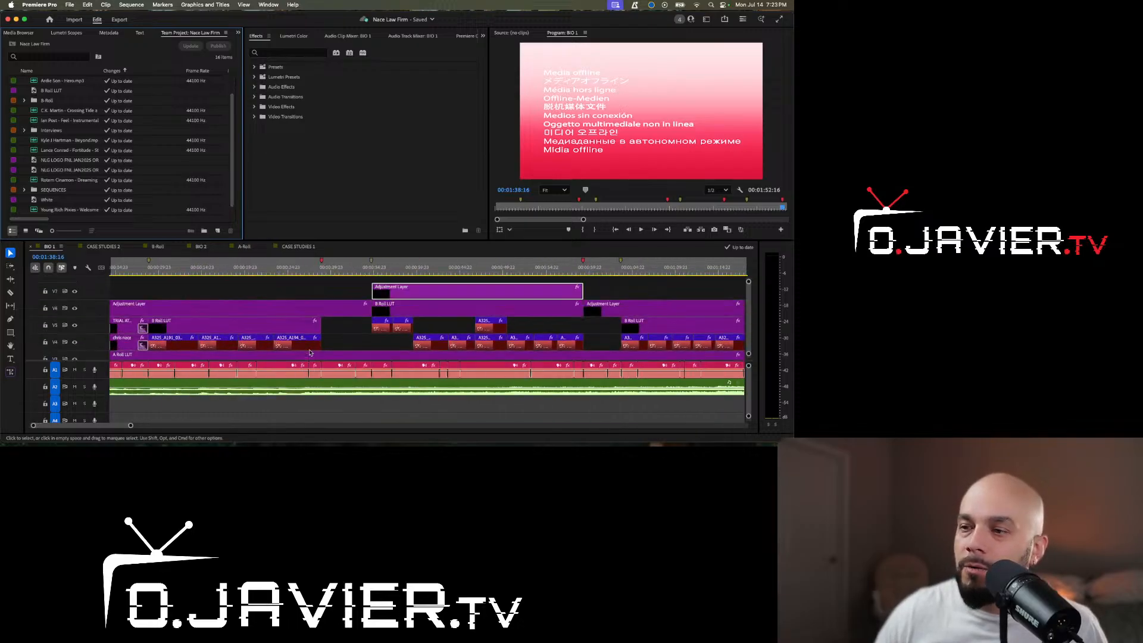
{"action": "scroll", "coordinate": [306, 356], "scroll_direction": "down", "scroll_amount": 4}
{"action": "scroll", "coordinate": [152, 356], "scroll_direction": "up", "scroll_amount": 1}
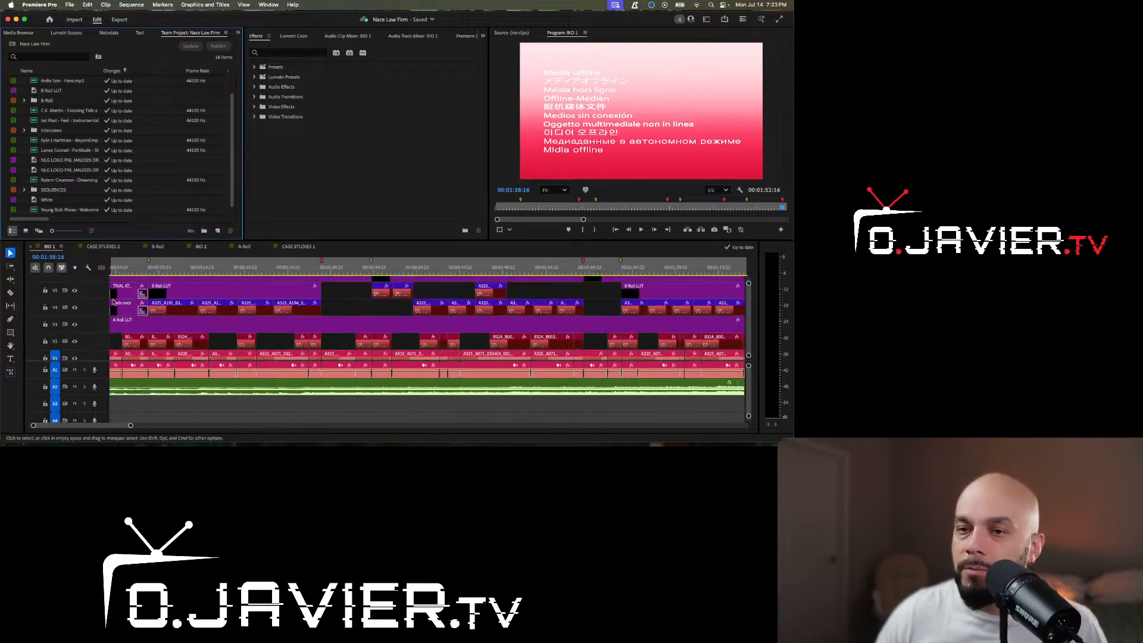
Step: Open the CASE STUDIES 2 sequence, examine its full track stack, and park the playhead at 00:00:52:18
{"action": "left_click", "coordinate": [104, 247]}
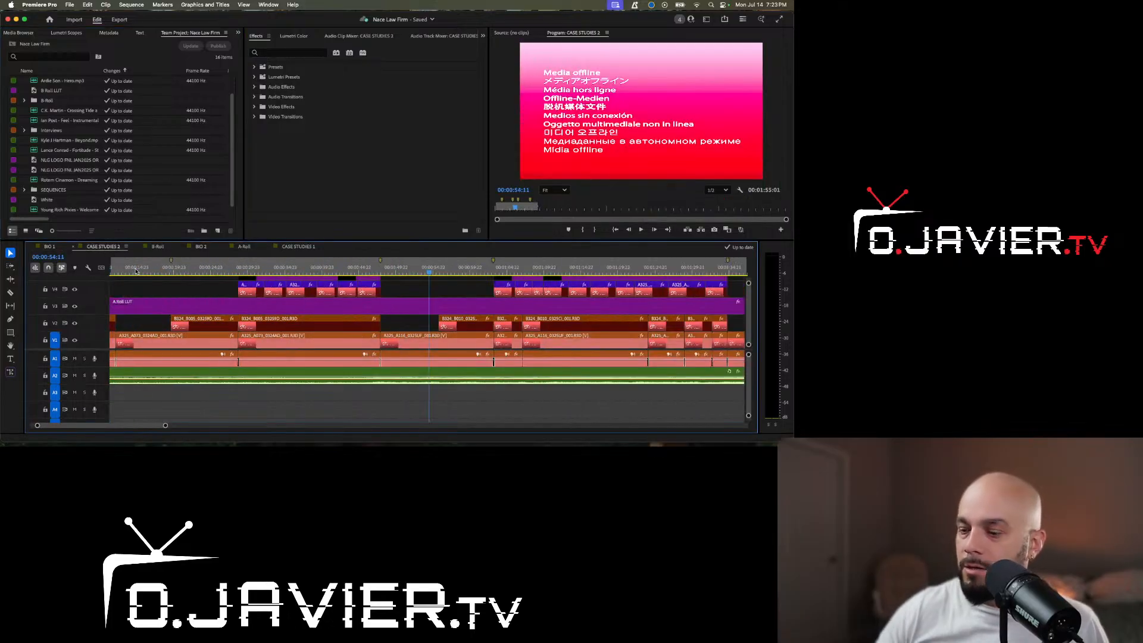
{"action": "key", "text": "minus"}
{"action": "scroll", "coordinate": [226, 334], "scroll_direction": "up", "scroll_amount": 3}
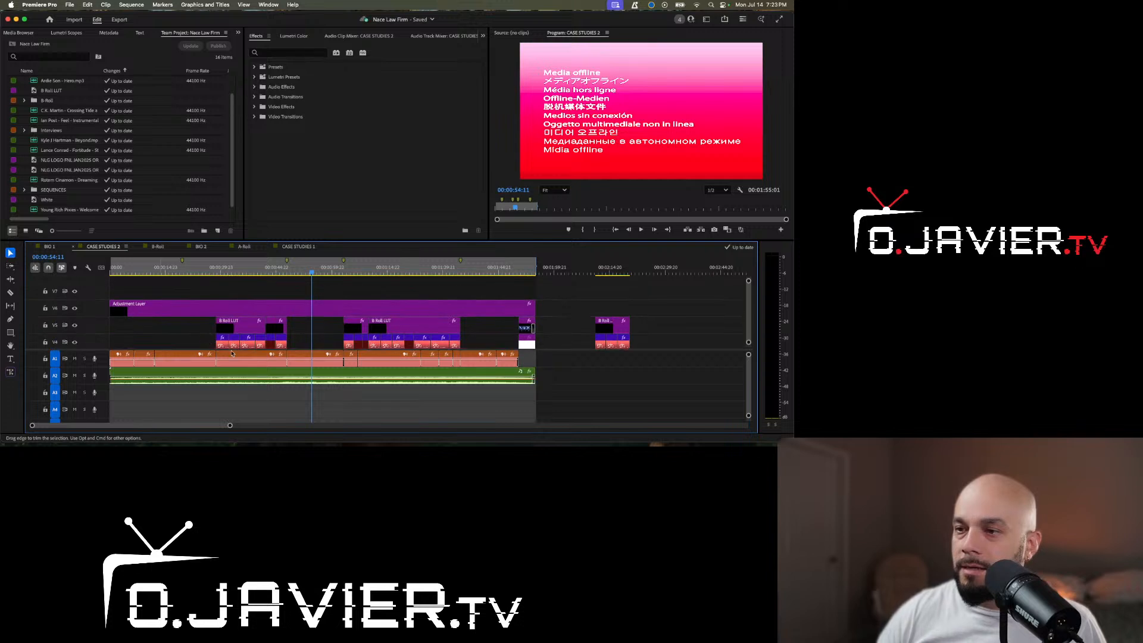
{"action": "scroll", "coordinate": [220, 340], "scroll_direction": "down", "scroll_amount": 3}
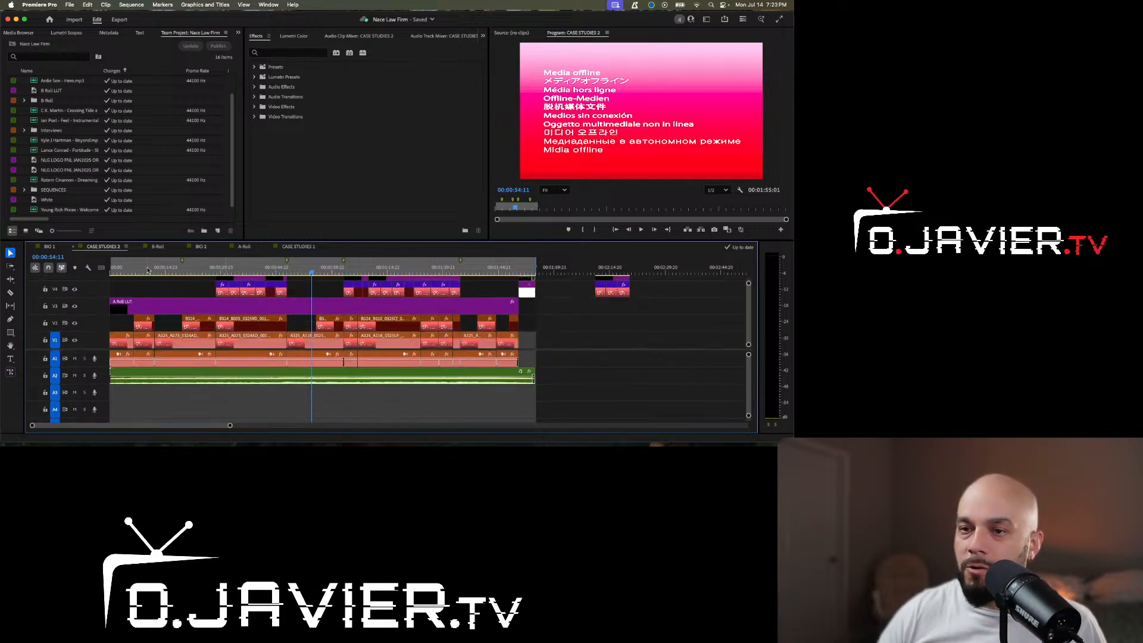
{"action": "left_click", "coordinate": [266, 272]}
{"action": "left_click_drag", "start_coordinate": [286, 272], "coordinate": [305, 272]}
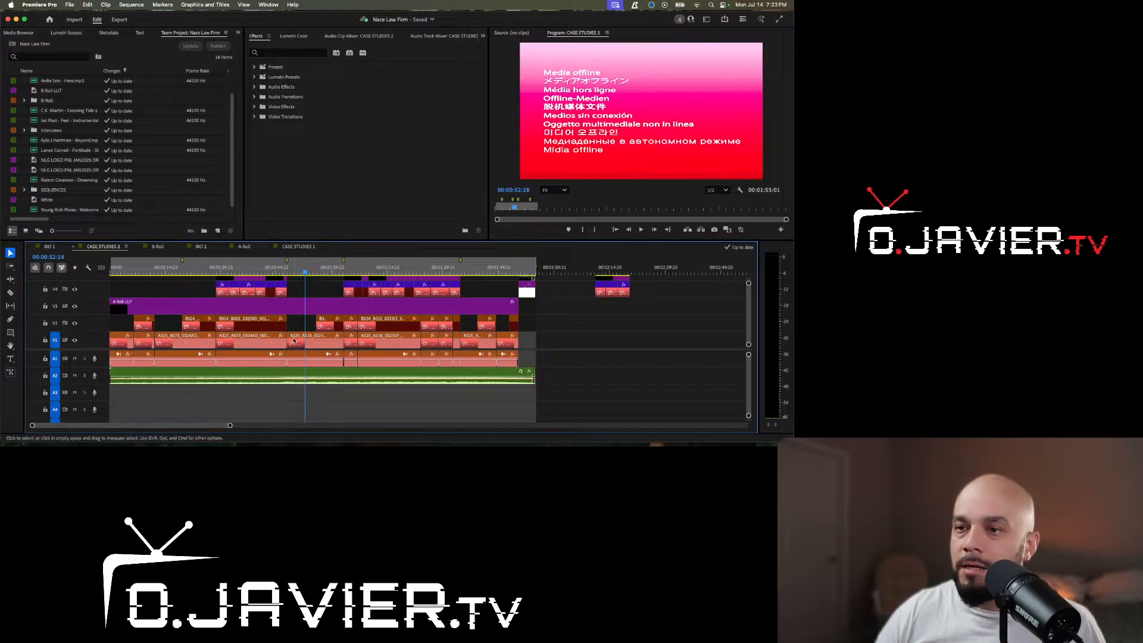
Step: Open the CASE STUDIES 1 sequence and park the playhead at 00:00:32:14, enlarging the edited section of the timeline
{"action": "left_click", "coordinate": [298, 247]}
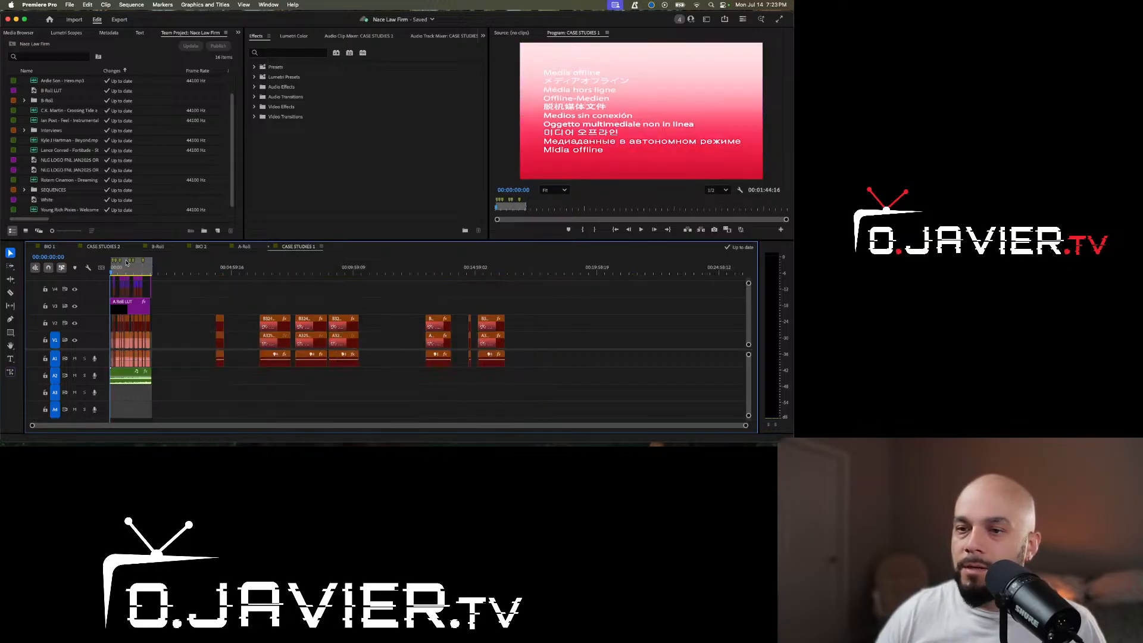
{"action": "key", "text": "equal"}
{"action": "key", "text": "equal"}
{"action": "key", "text": "equal"}
{"action": "key", "text": "equal"}
{"action": "key", "text": "equal"}
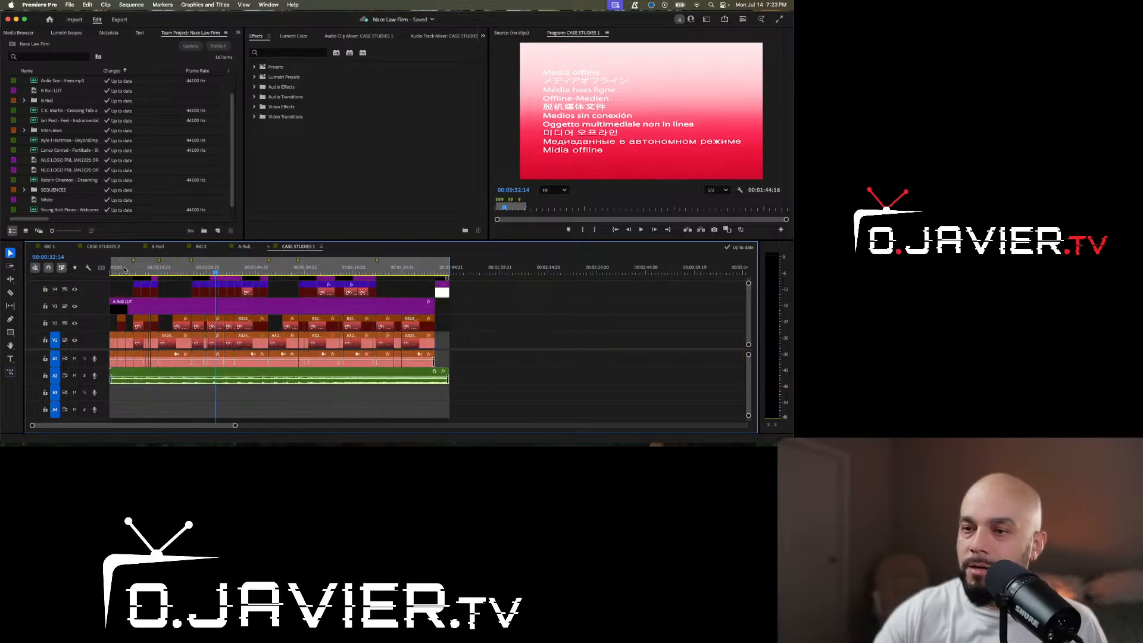
Step: Examine how the adjustment layer, B-Roll LUT and A-Roll LUT are stacked over the clips in CASE STUDIES 1
{"action": "scroll", "coordinate": [227, 338], "scroll_direction": "up", "scroll_amount": 3}
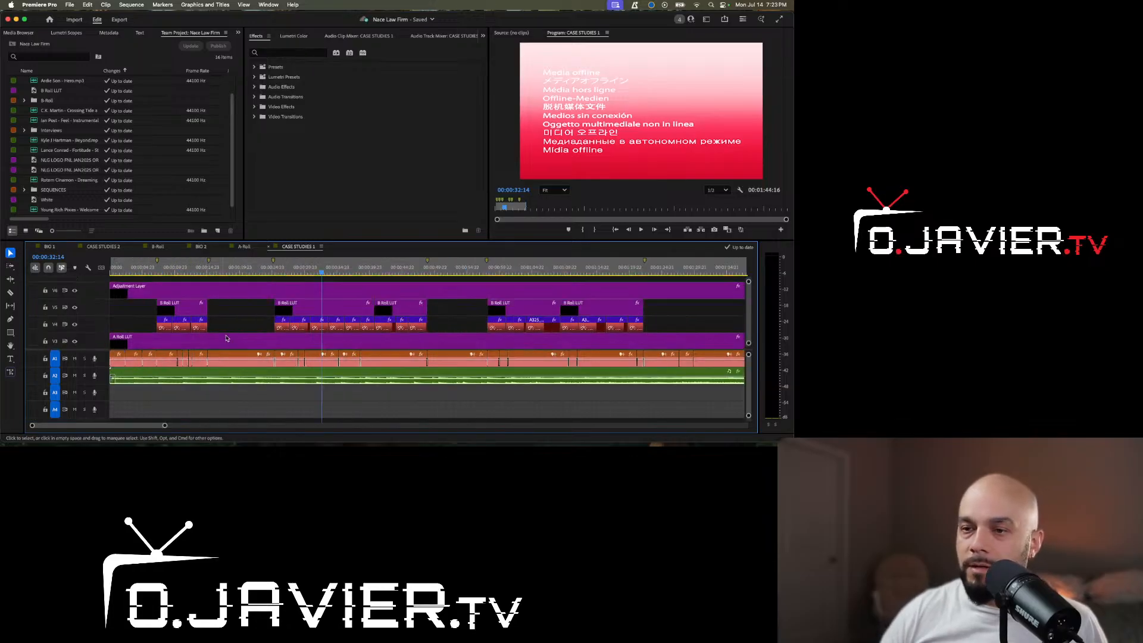
{"action": "scroll", "coordinate": [227, 327], "scroll_direction": "up", "scroll_amount": 2}
{"action": "scroll", "coordinate": [229, 326], "scroll_direction": "down", "scroll_amount": 3}
{"action": "scroll", "coordinate": [229, 326], "scroll_direction": "up", "scroll_amount": 2}
{"action": "scroll", "coordinate": [229, 326], "scroll_direction": "down", "scroll_amount": 2}
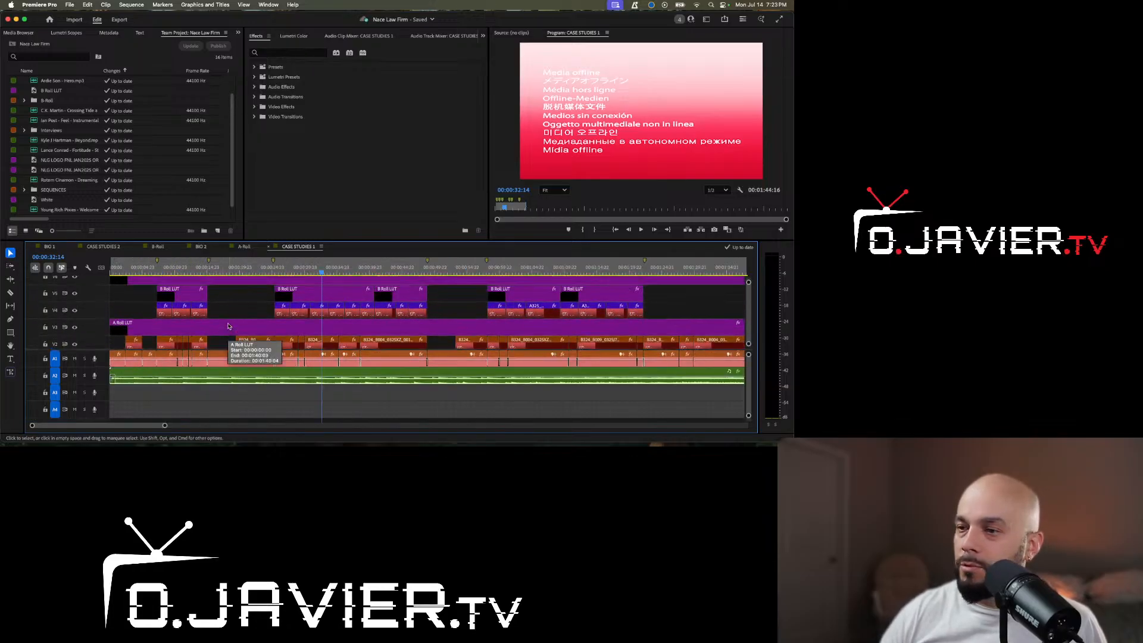
{"action": "scroll", "coordinate": [229, 325], "scroll_direction": "up", "scroll_amount": 2}
{"action": "scroll", "coordinate": [227, 327], "scroll_direction": "down", "scroll_amount": 2}
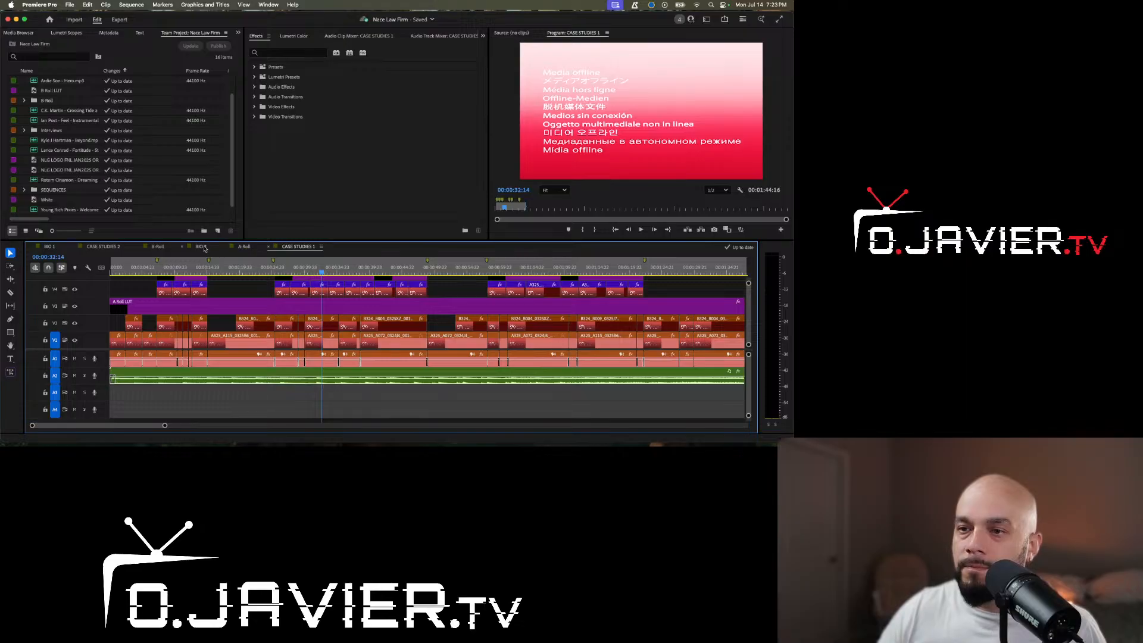
Step: Open the A-Roll sequence and examine its color-labeled clip groups, viewing the first blue group up close
{"action": "left_click", "coordinate": [243, 247]}
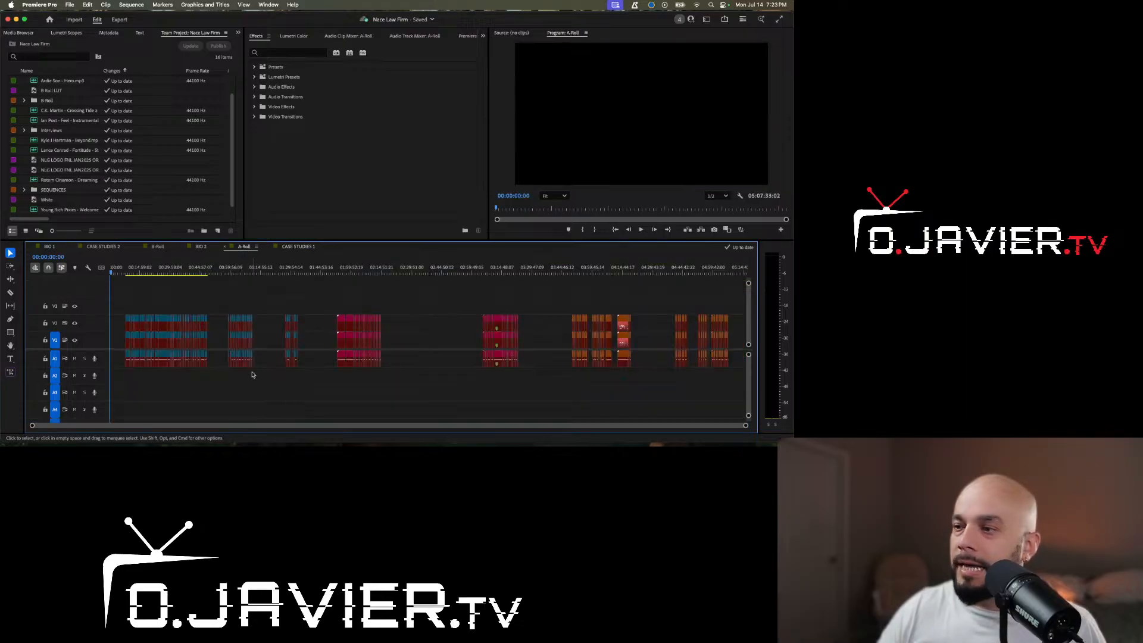
{"action": "left_click_drag", "start_coordinate": [129, 266], "coordinate": [169, 267]}
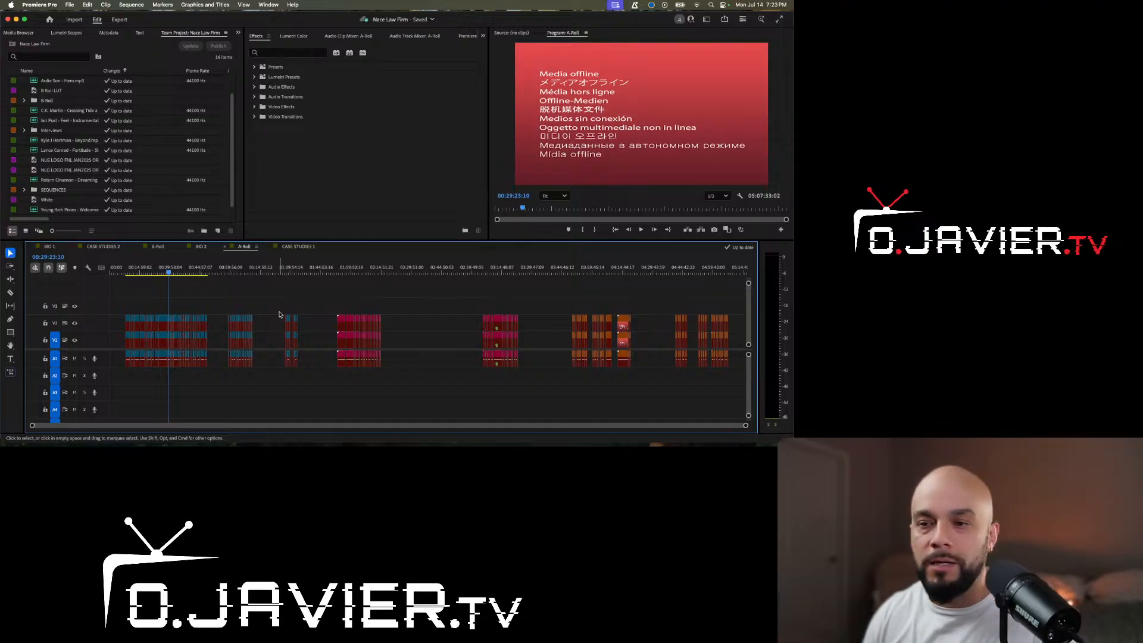
{"action": "left_click", "coordinate": [136, 273]}
{"action": "key", "text": "="}
{"action": "key", "text": "="}
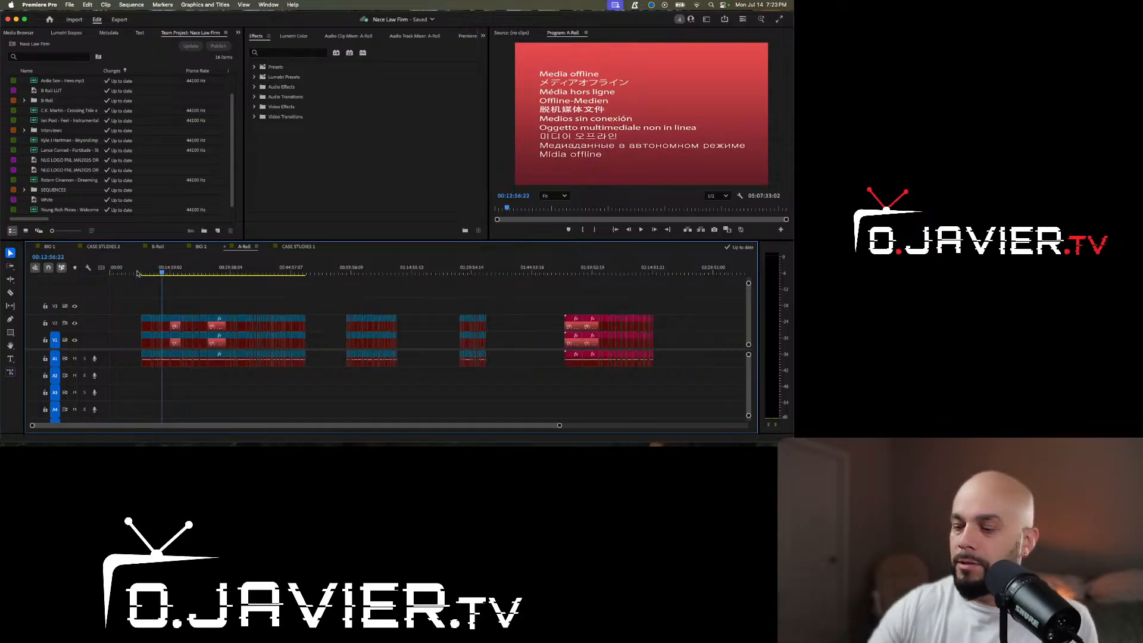
{"action": "scroll", "coordinate": [256, 272], "scroll_direction": "right", "scroll_amount": 5}
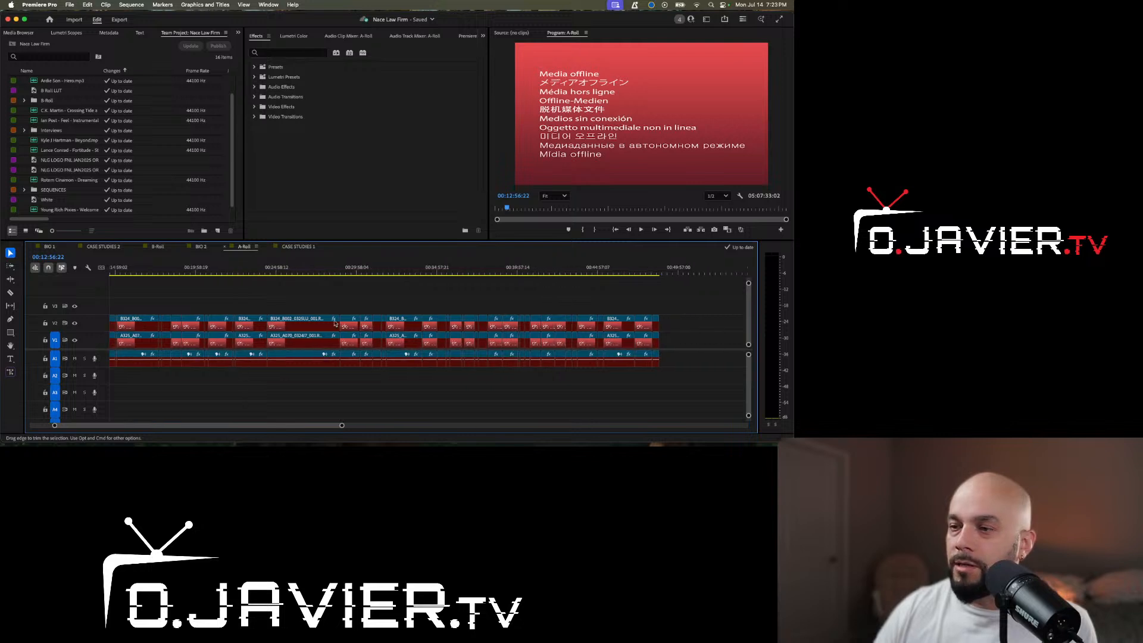
{"action": "left_click", "coordinate": [370, 273]}
{"action": "left_click", "coordinate": [430, 273]}
Step: Return to the BIO 1 sequence, park the playhead at 00:00:32:16, and view the whole edited section
{"action": "left_click", "coordinate": [50, 246]}
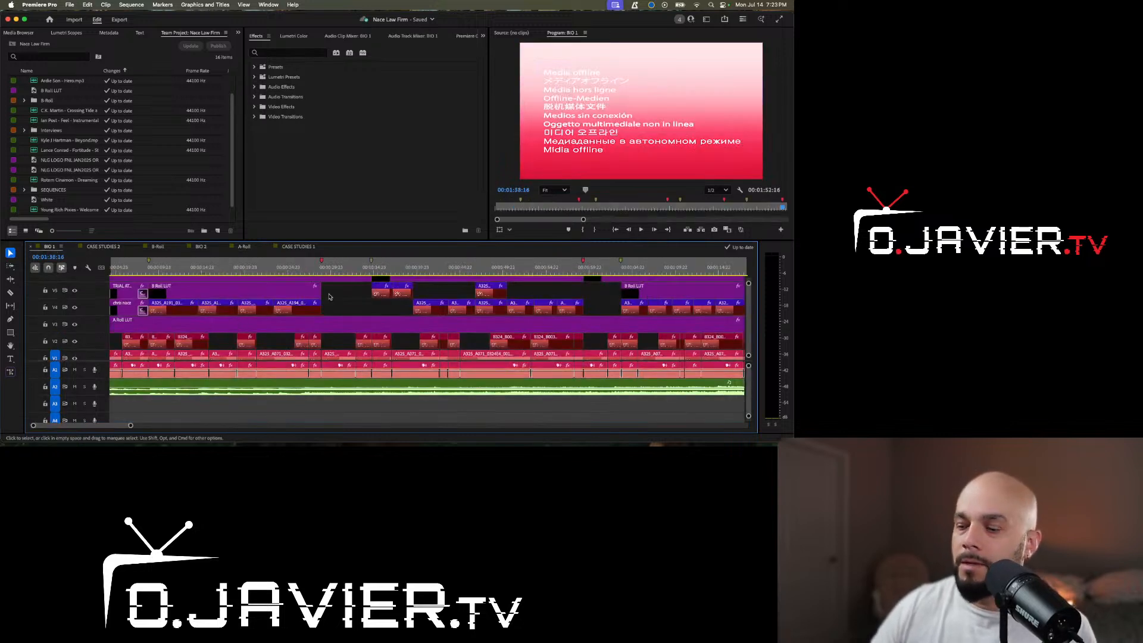
{"action": "left_click", "coordinate": [354, 272]}
{"action": "key", "text": "minus"}
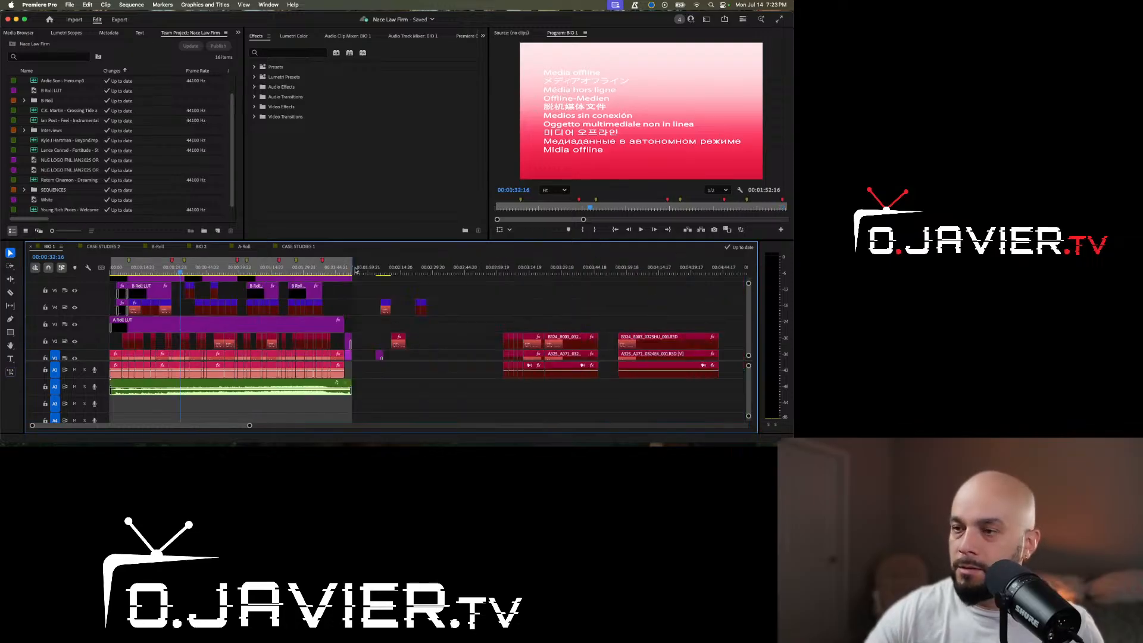
{"action": "key", "text": "equal"}
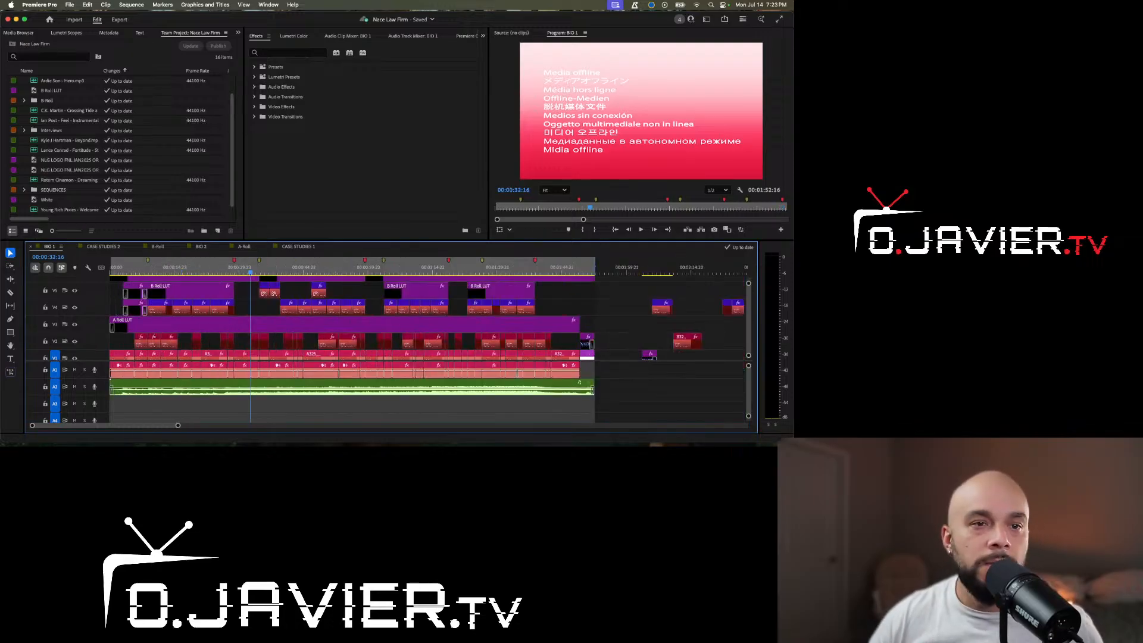